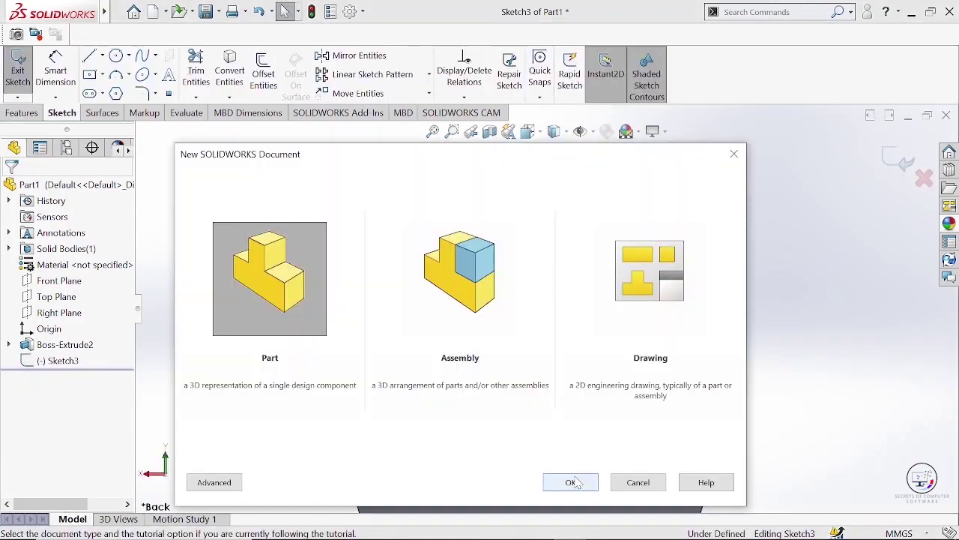
# Create a new blank Part document, Part2, from the New SOLIDWORKS Document dialog.
pyautogui.click(571, 481)
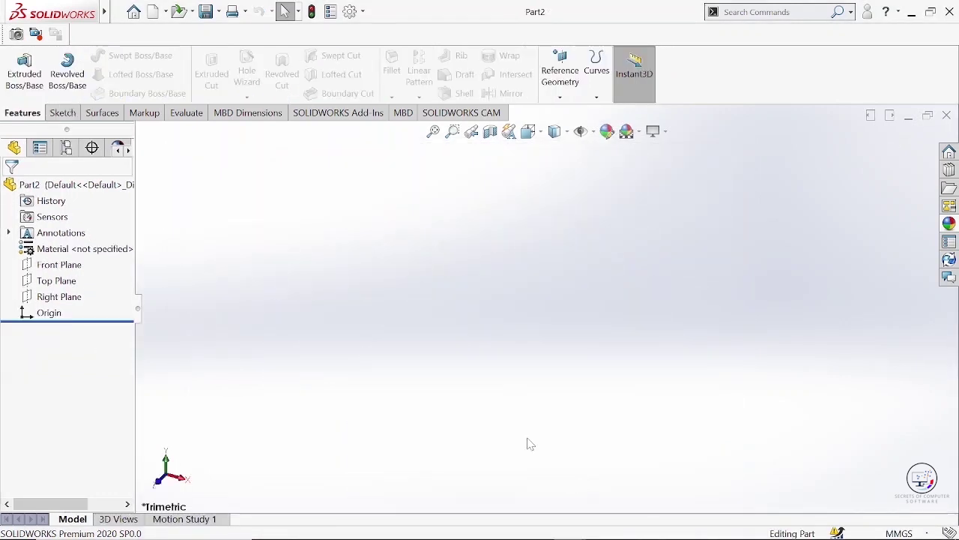
pyautogui.click(62, 114)
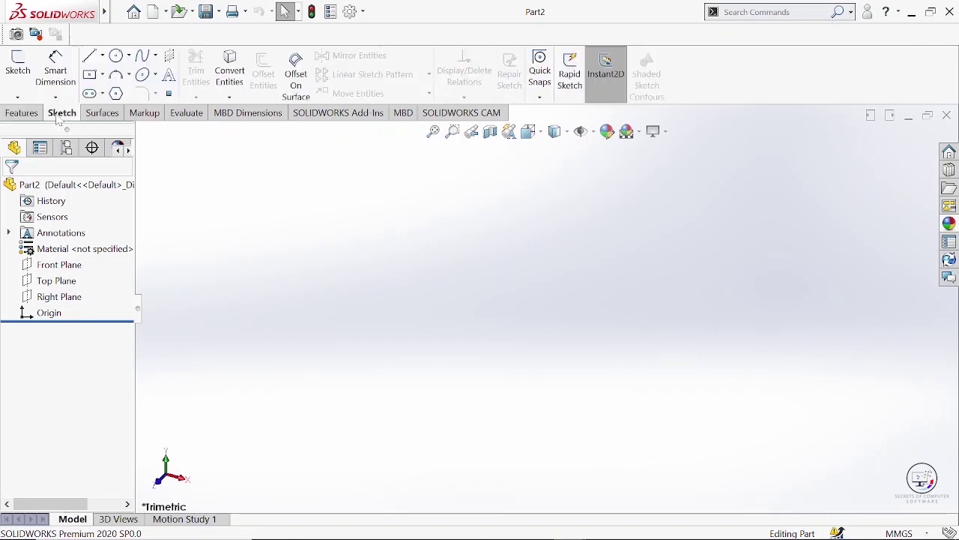
# Start a sketch on the Front Plane and draw a circle centred on the origin.
pyautogui.click(18, 64)
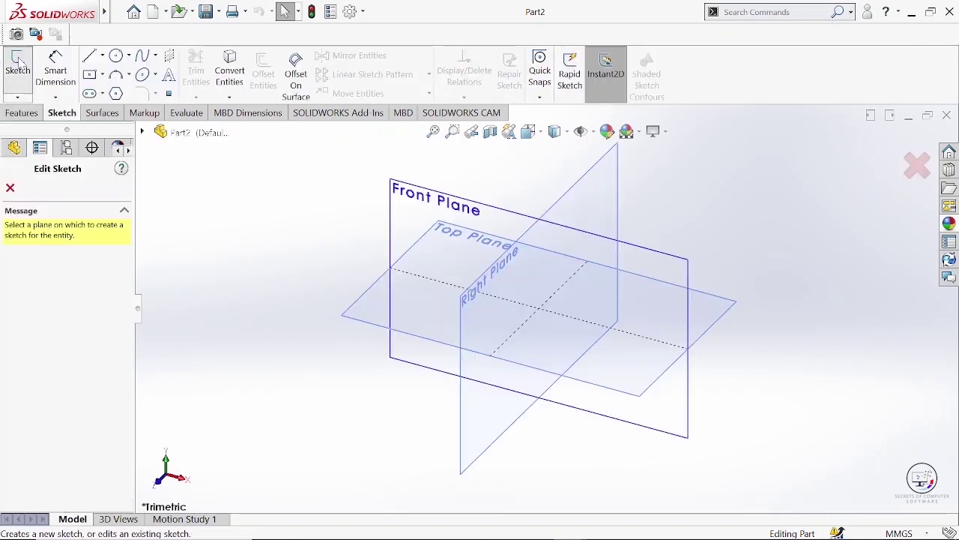
pyautogui.click(446, 201)
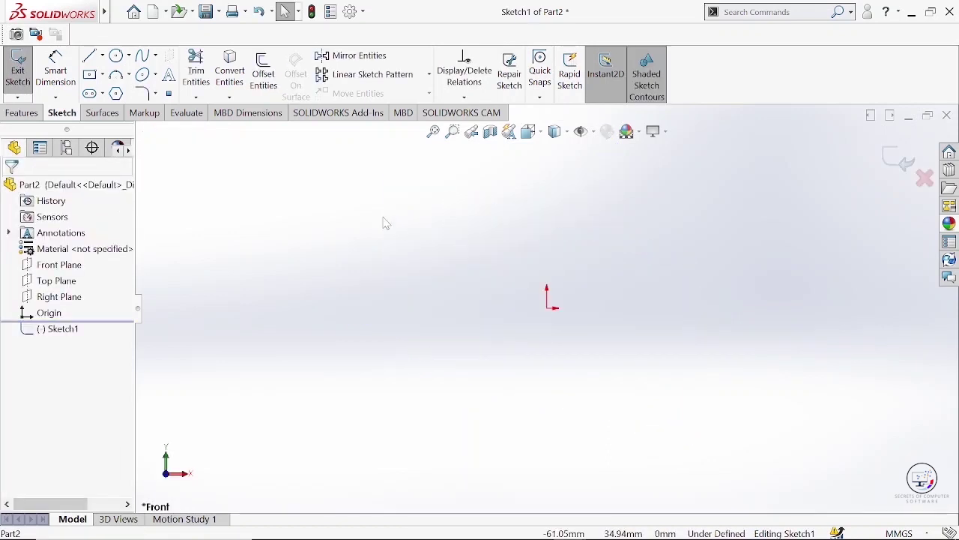
pyautogui.click(116, 56)
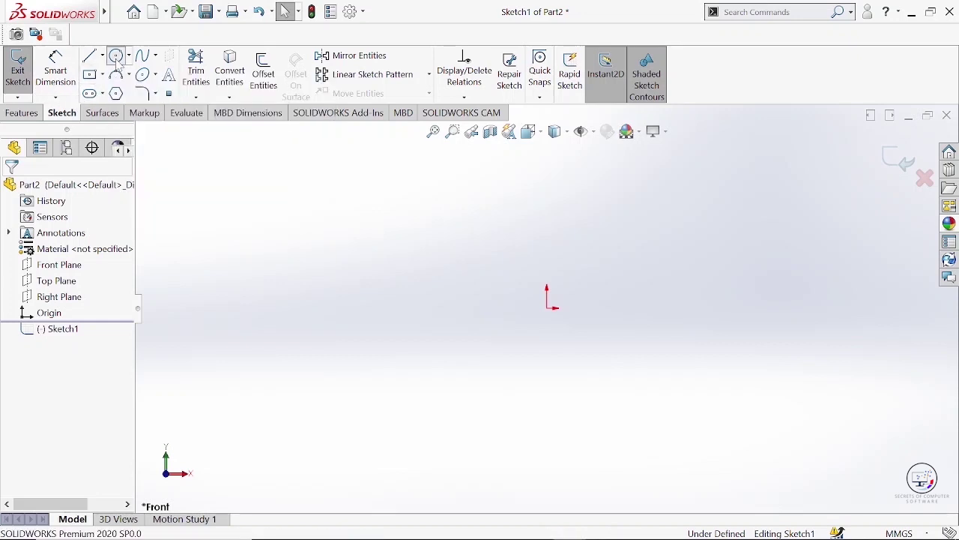
pyautogui.click(547, 307)
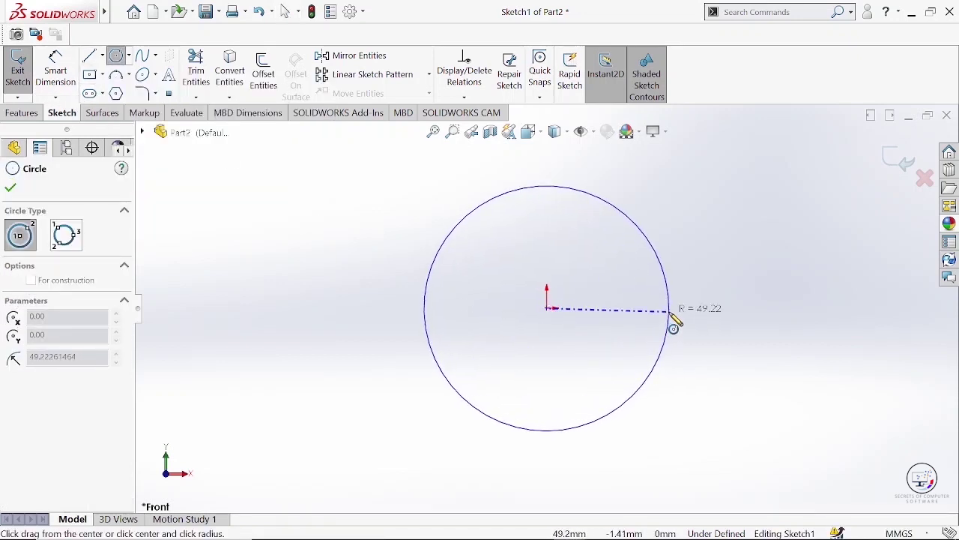
pyautogui.click(669, 311)
# Dimension the circle's diameter to 40 mm.
pyautogui.click(56, 75)
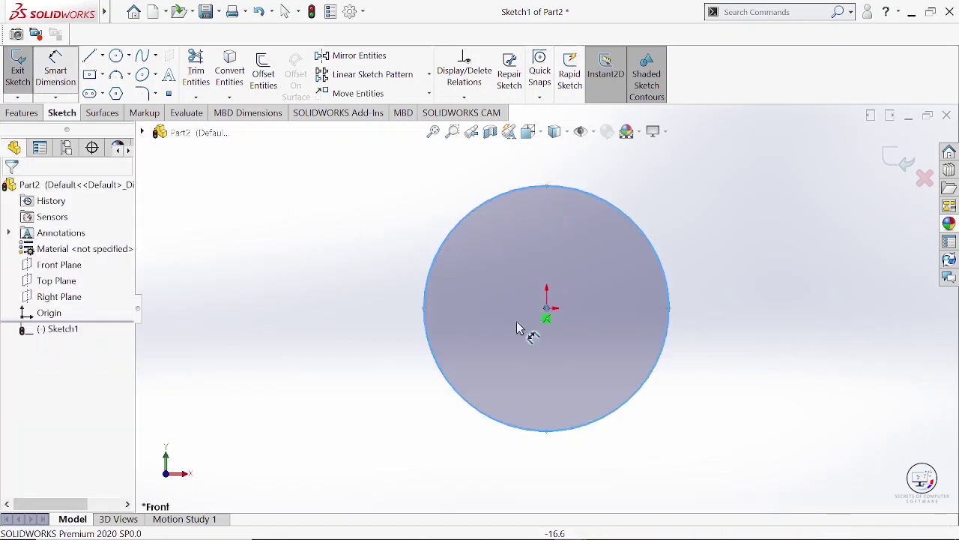
pyautogui.click(592, 454)
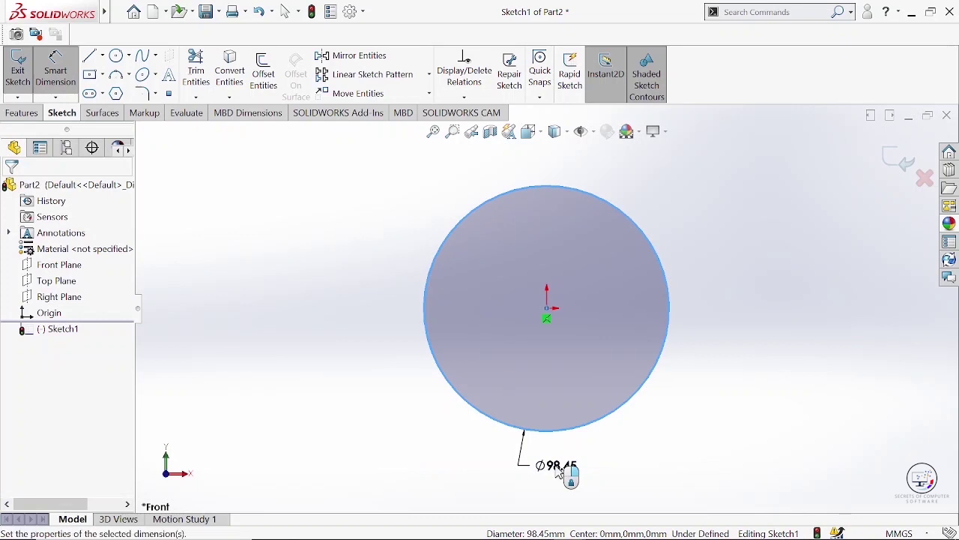
pyautogui.click(567, 474)
pyautogui.write('40')
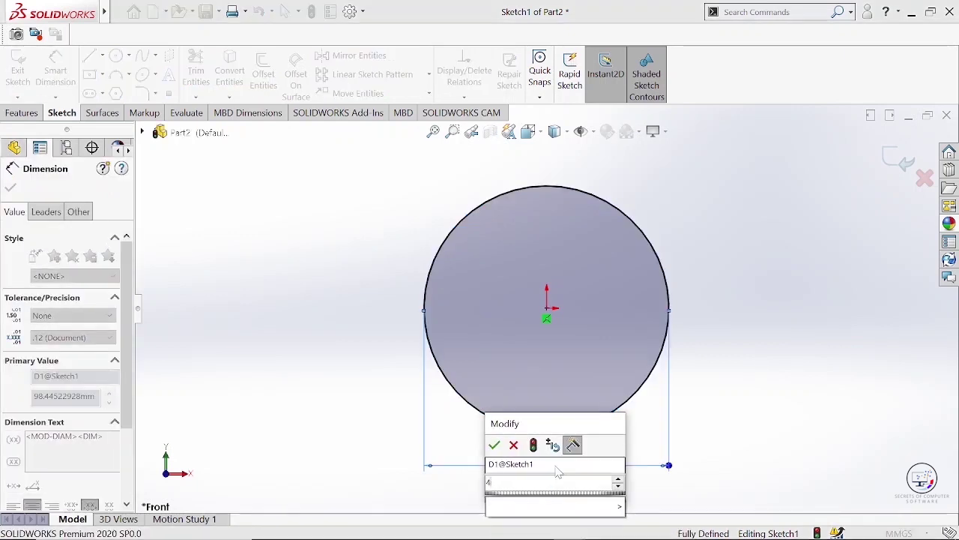
pyautogui.click(495, 447)
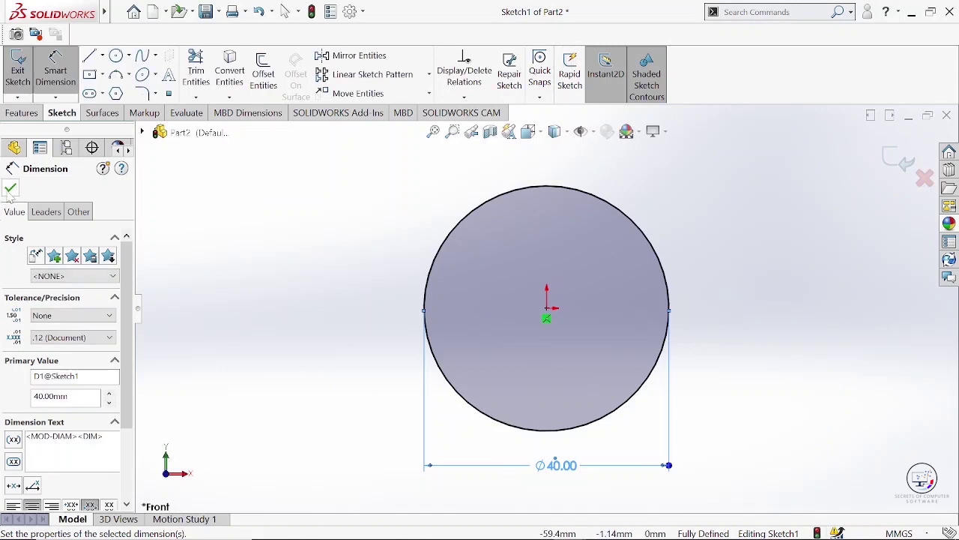
pyautogui.click(11, 189)
pyautogui.click(23, 113)
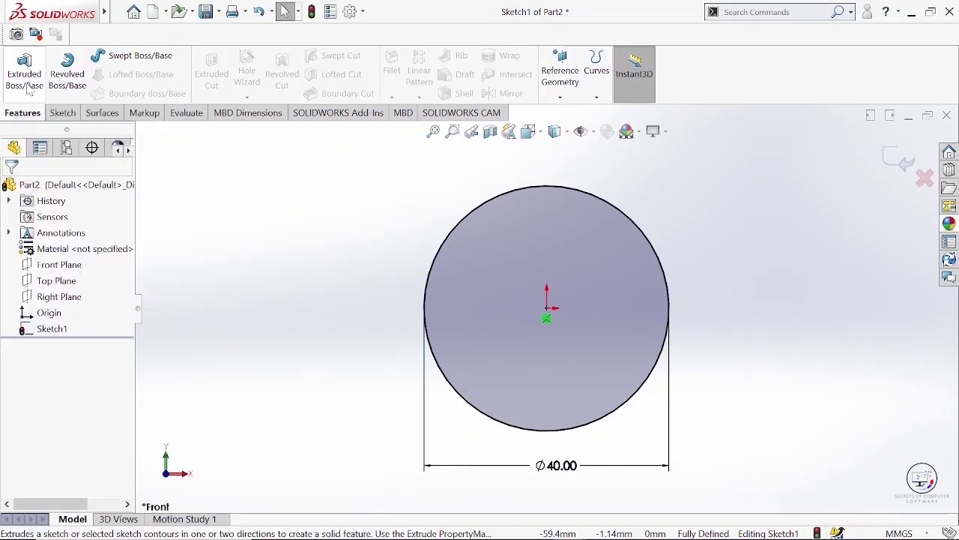
# Extrude the 40 mm circle 20 mm blind into a solid disc.
pyautogui.click(26, 84)
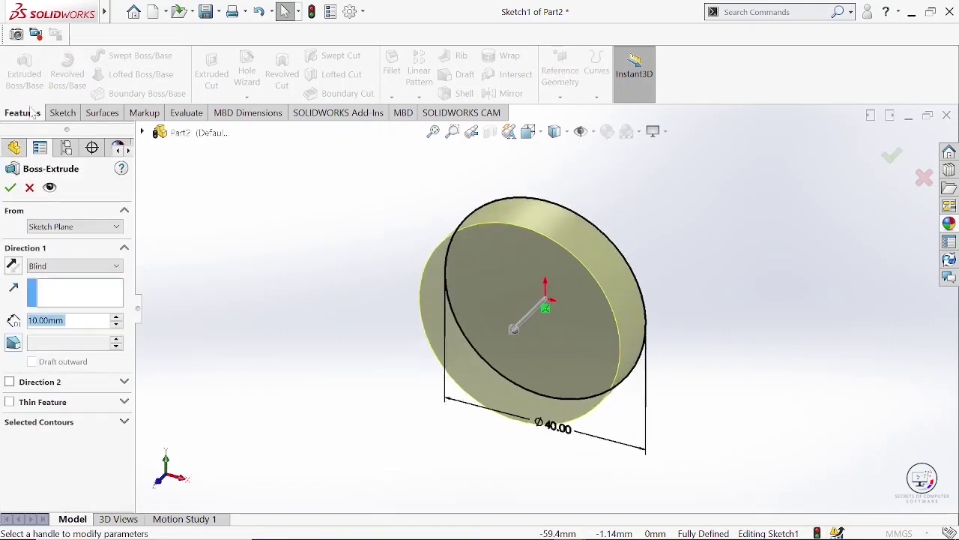
pyautogui.click(118, 317)
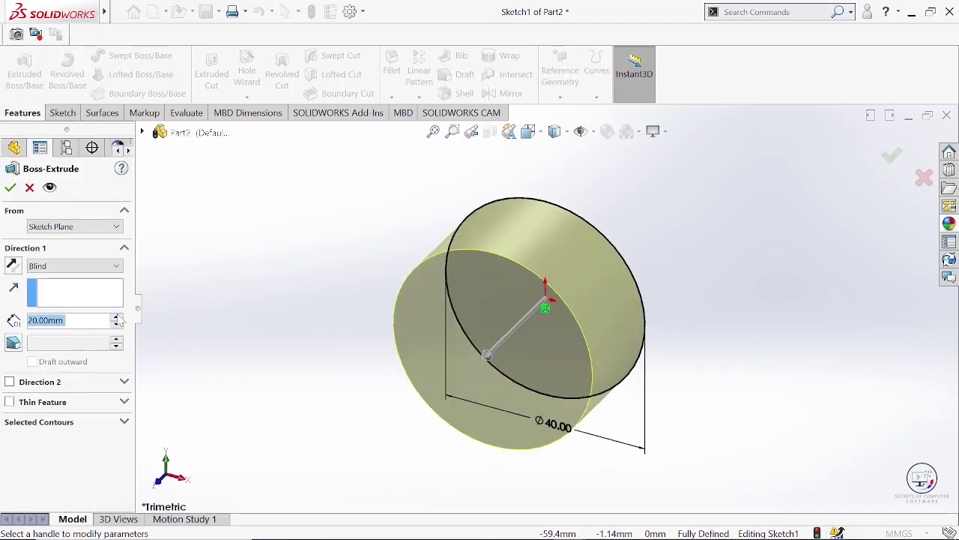
pyautogui.click(11, 187)
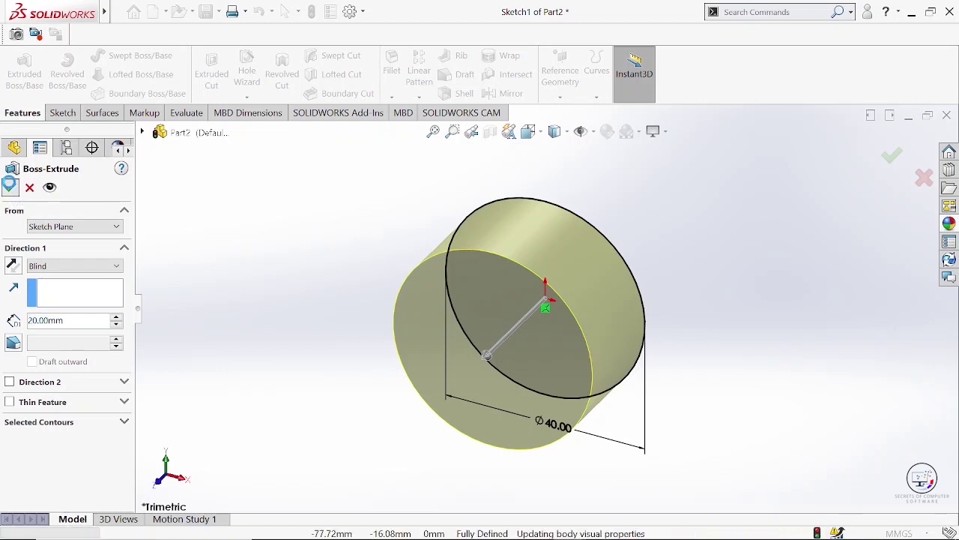
# Orient the view normal to the Front Plane.
pyautogui.moveTo(338, 348); pyautogui.dragTo(454, 387, button='middle')
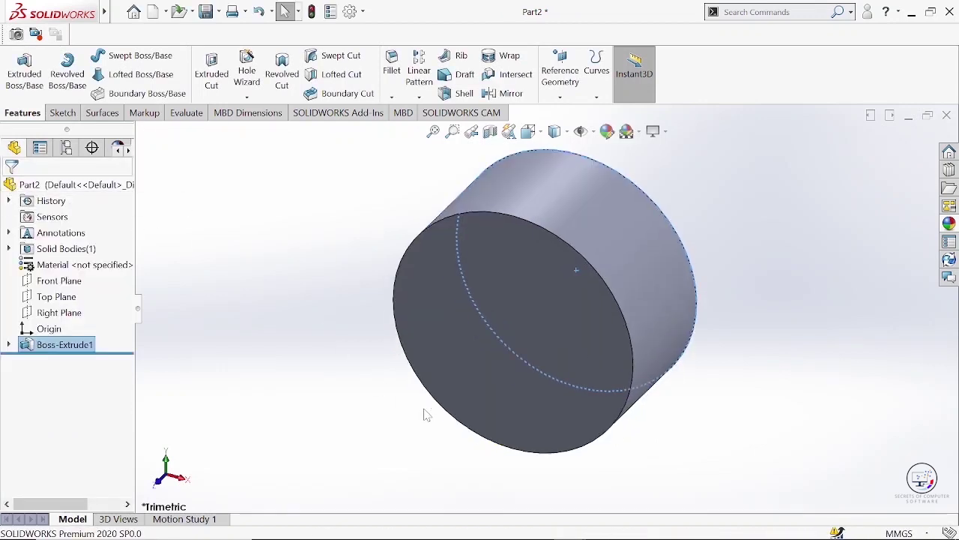
pyautogui.click(495, 335)
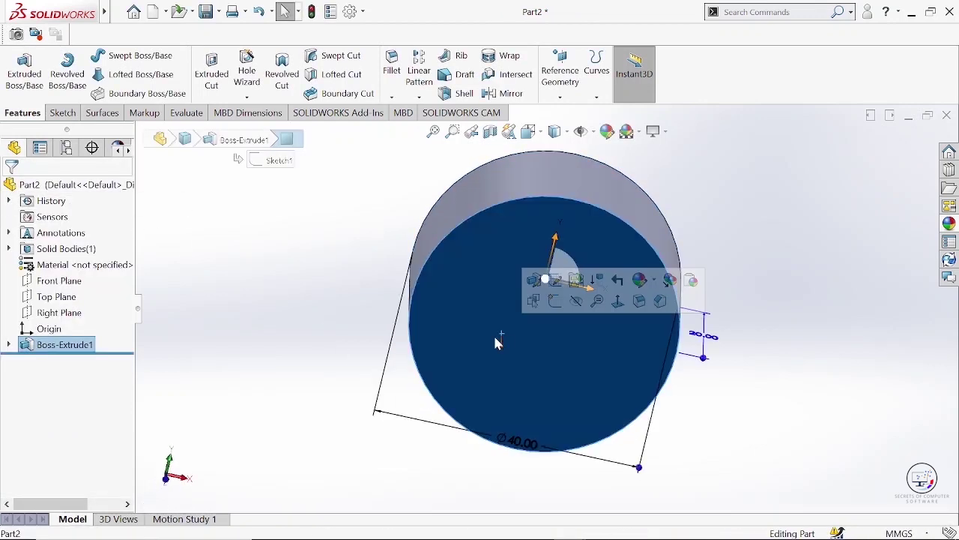
pyautogui.click(618, 301)
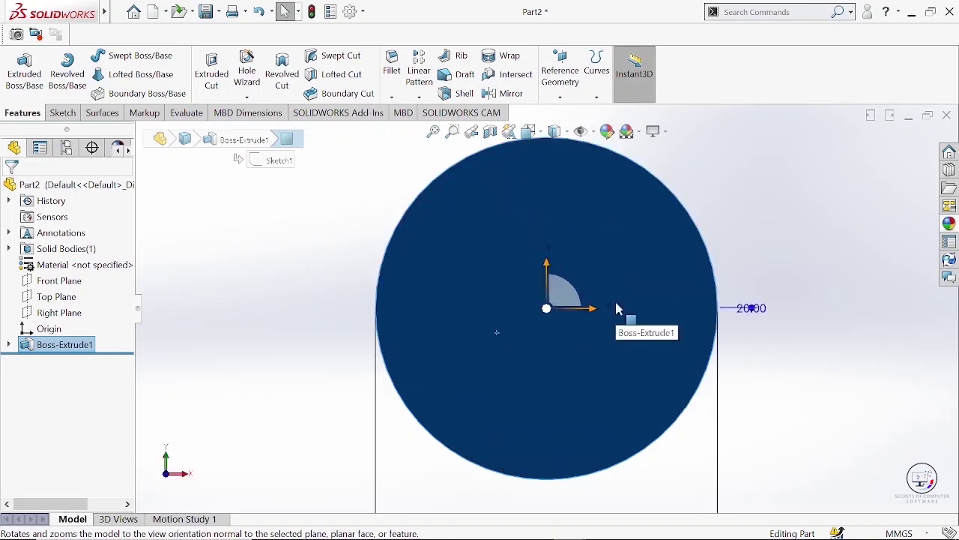
pyautogui.click(57, 280)
pyautogui.click(99, 262)
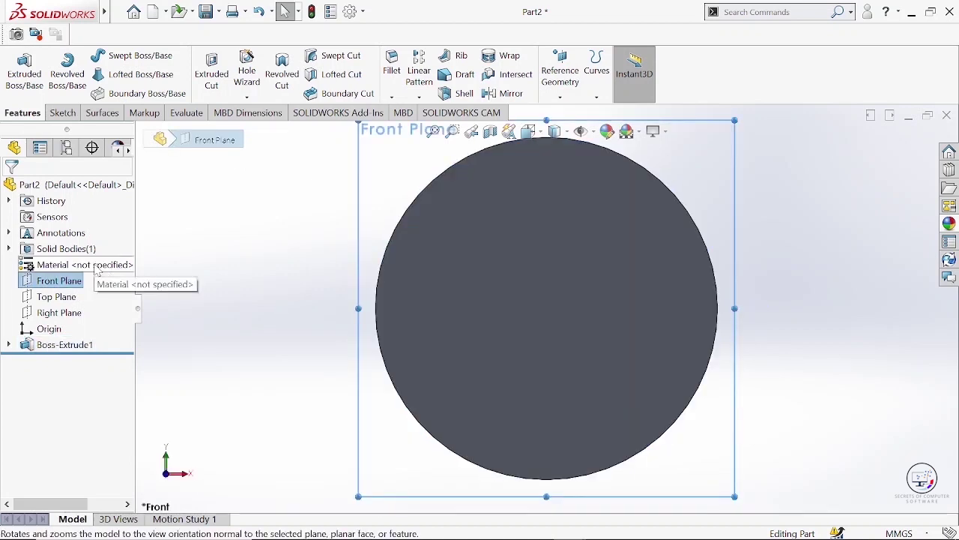
pyautogui.click(61, 114)
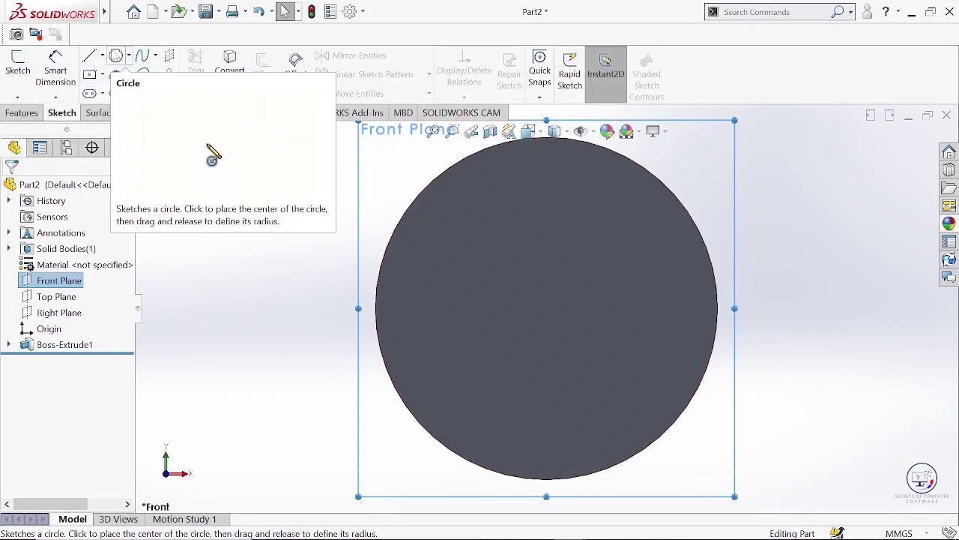
# Draw a vertical centerline up from the origin and a horizontal centerline across the disc.
pyautogui.click(102, 55)
pyautogui.click(117, 96)
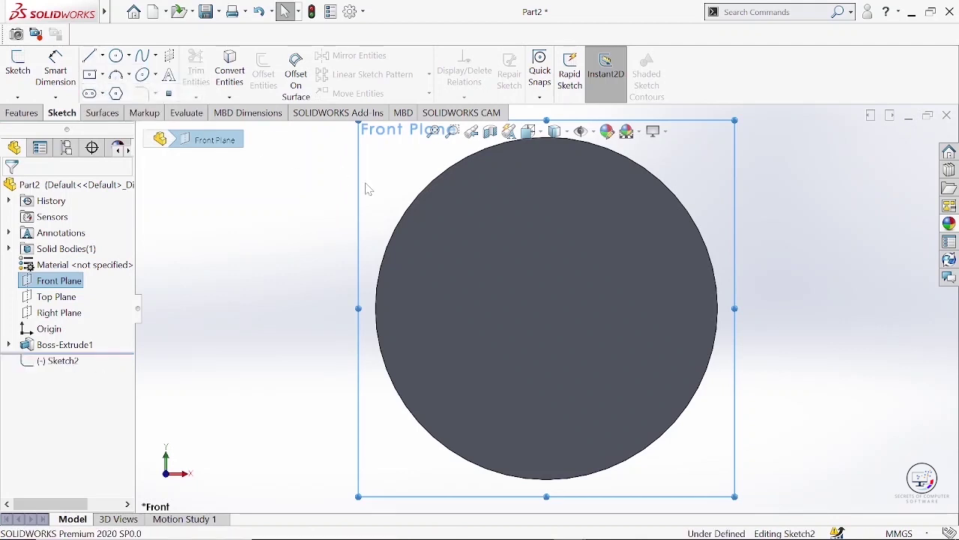
pyautogui.click(547, 308)
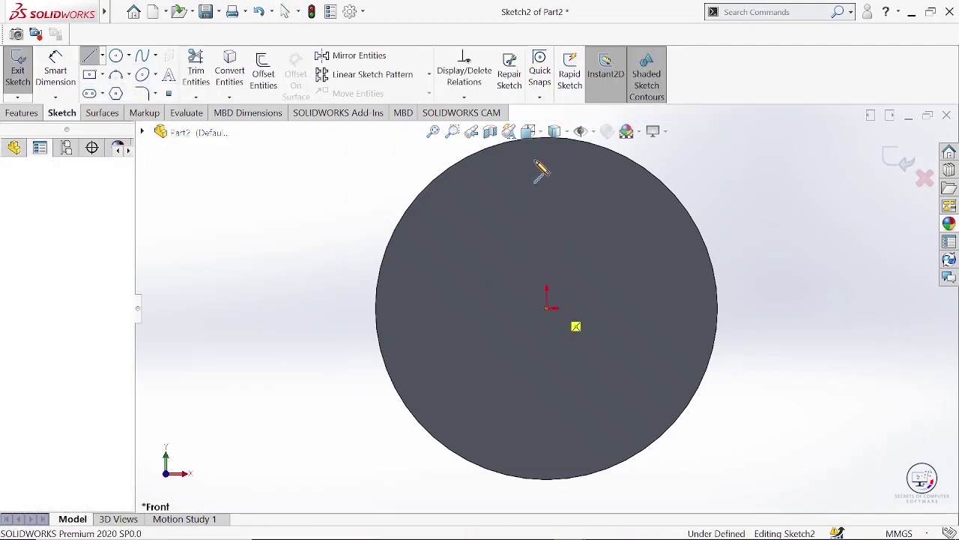
pyautogui.click(547, 107)
pyautogui.press('Escape')
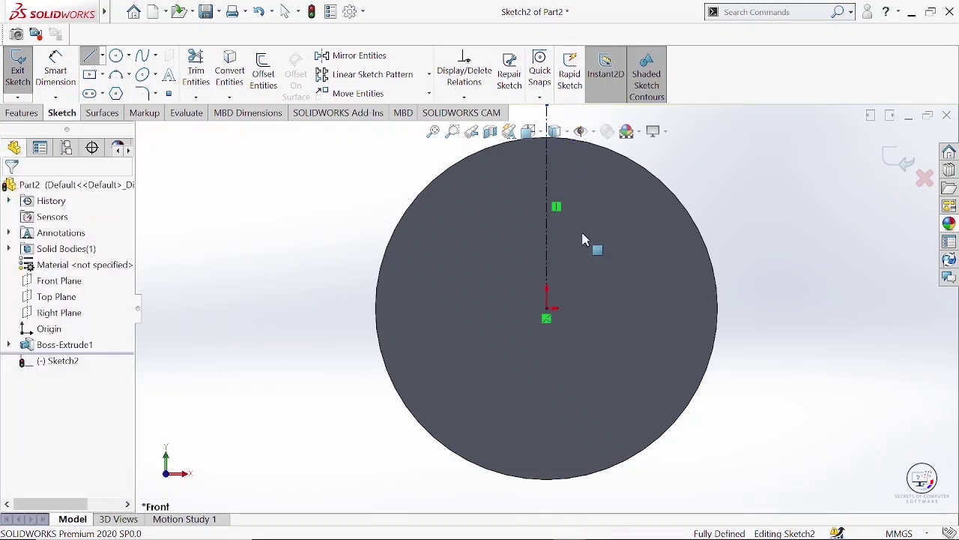
pyautogui.scroll(-2, 583, 239)
pyautogui.scroll(3, 584, 239)
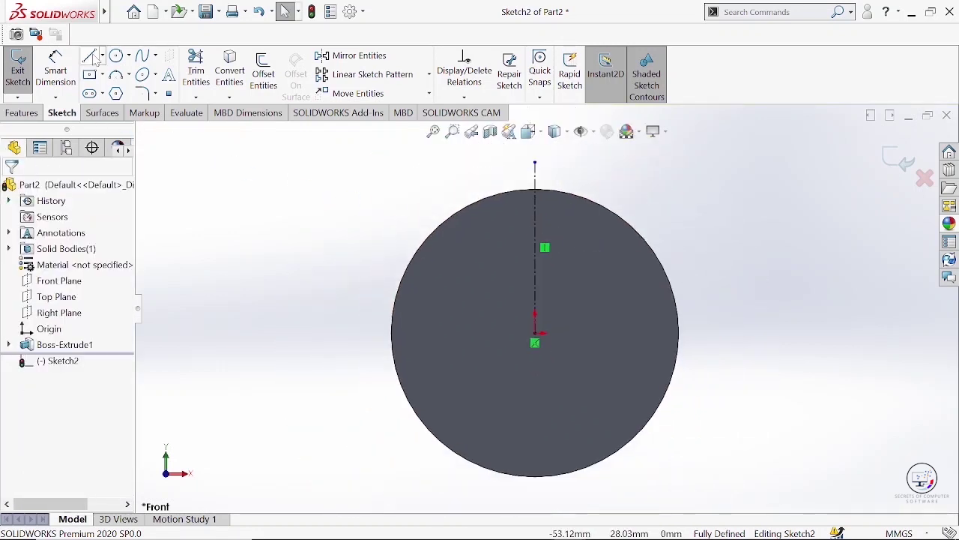
pyautogui.click(102, 56)
pyautogui.click(119, 92)
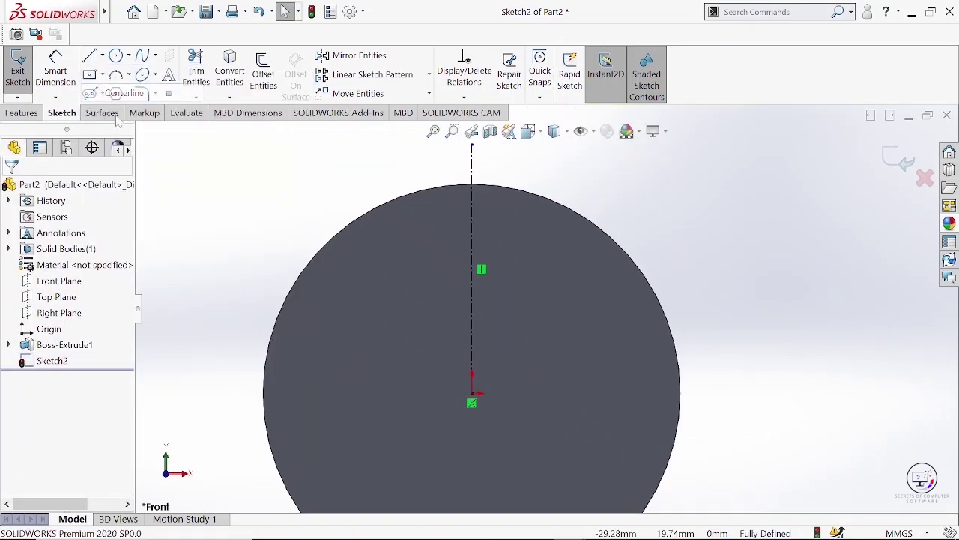
pyautogui.click(285, 246)
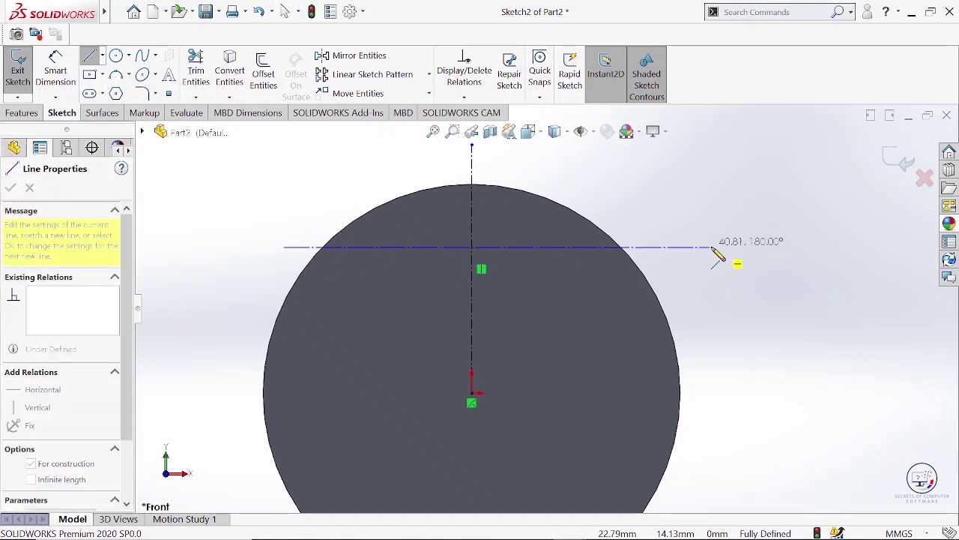
pyautogui.click(717, 247)
# Dimension the horizontal centerline 16 mm above the origin.
pyautogui.click(55, 73)
pyautogui.click(345, 246)
pyautogui.click(472, 391)
pyautogui.click(342, 328)
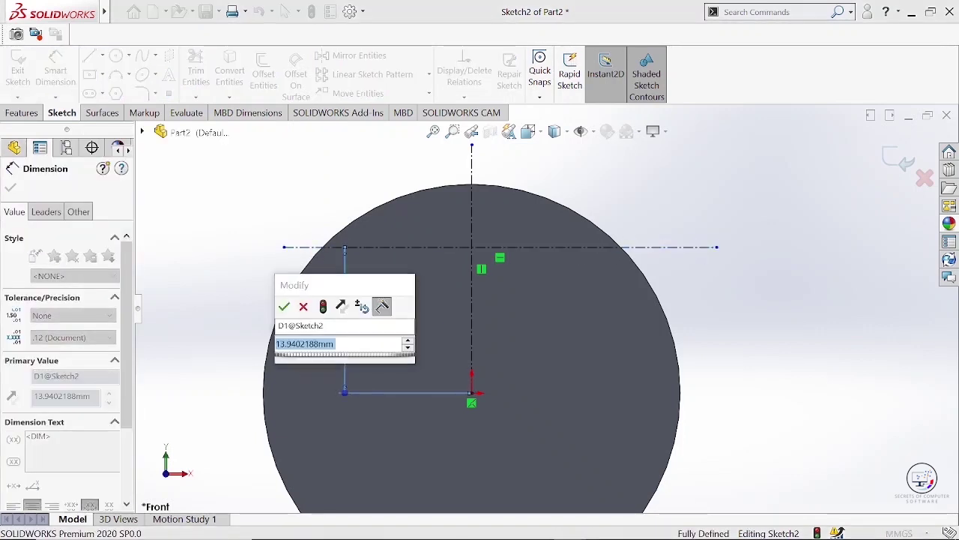
pyautogui.write('16')
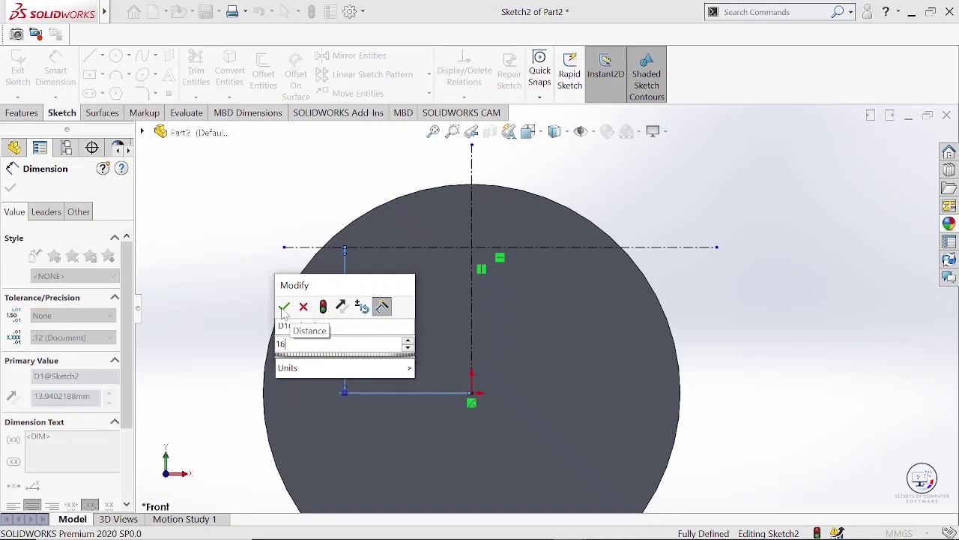
pyautogui.click(284, 307)
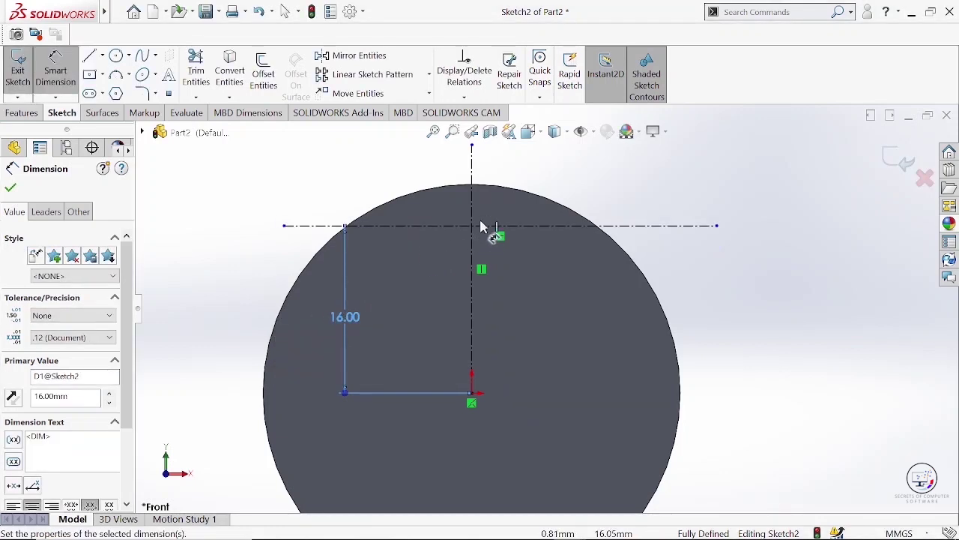
pyautogui.scroll(-3, 482, 227)
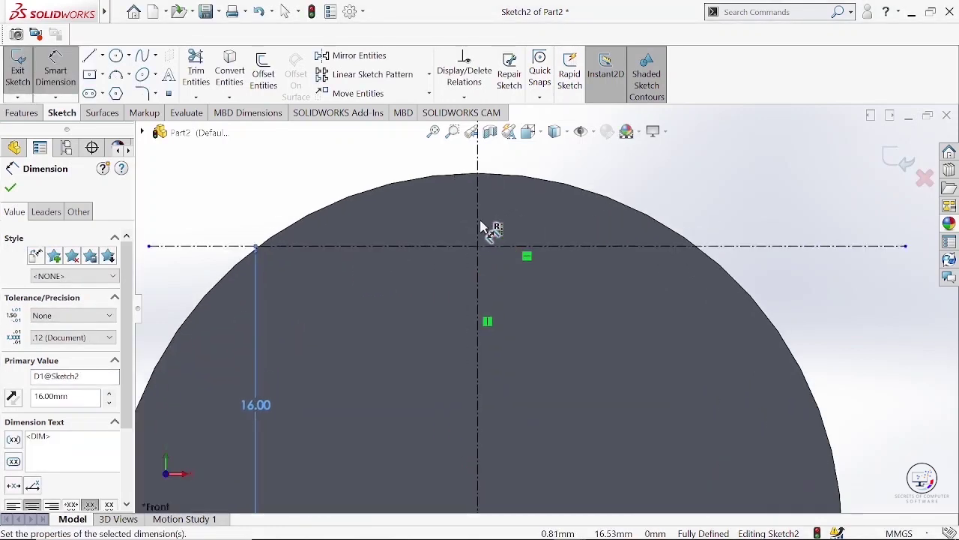
pyautogui.click(11, 188)
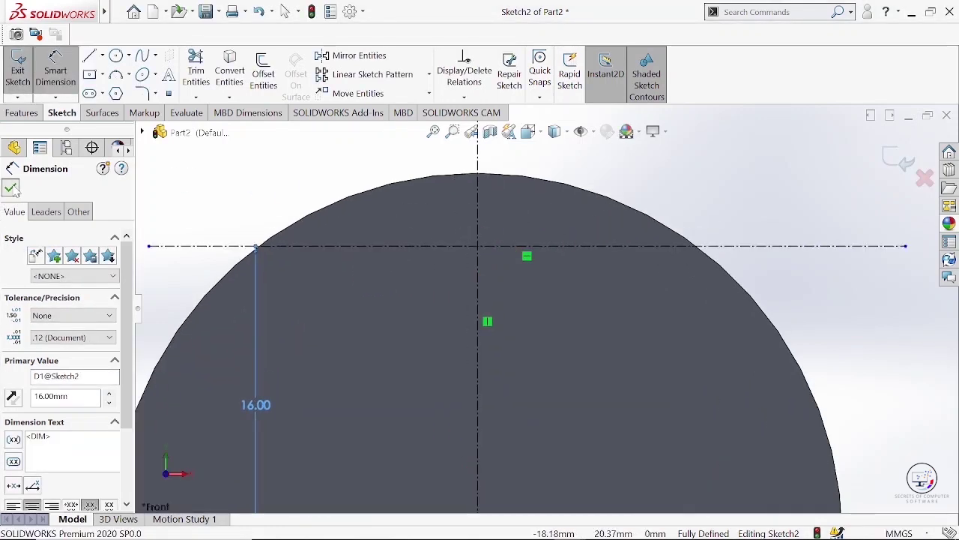
# Sketch a three-point arc from the horizontal centerline up toward the disc's top edge.
pyautogui.click(119, 75)
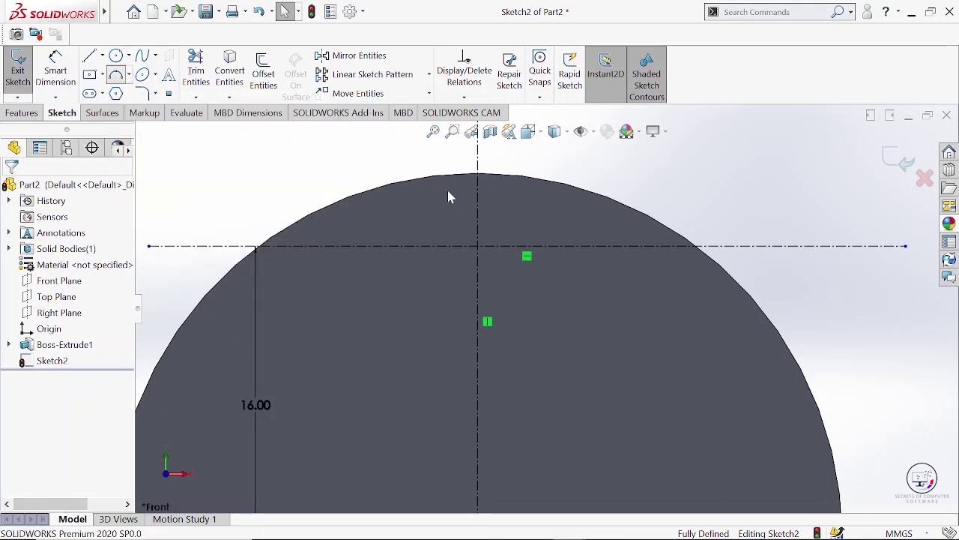
pyautogui.click(527, 246)
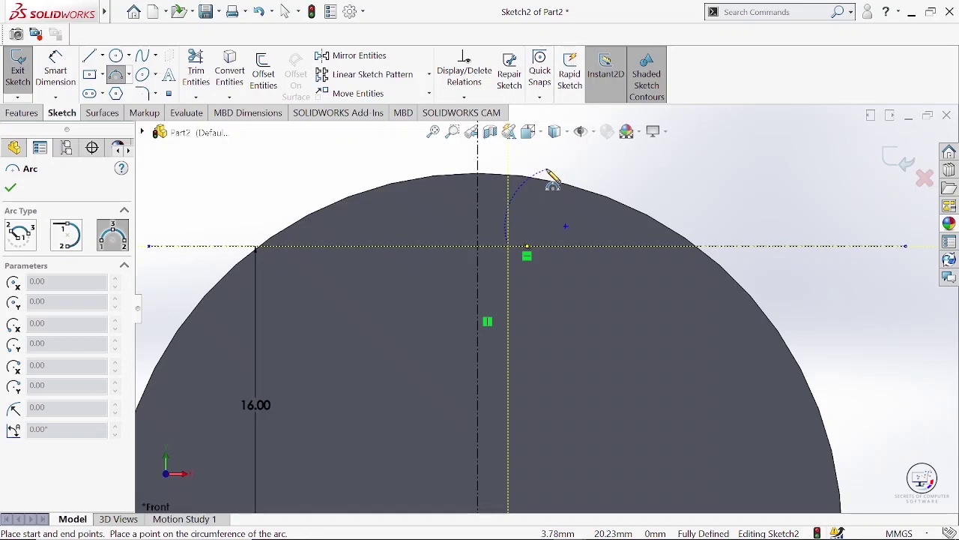
pyautogui.click(547, 173)
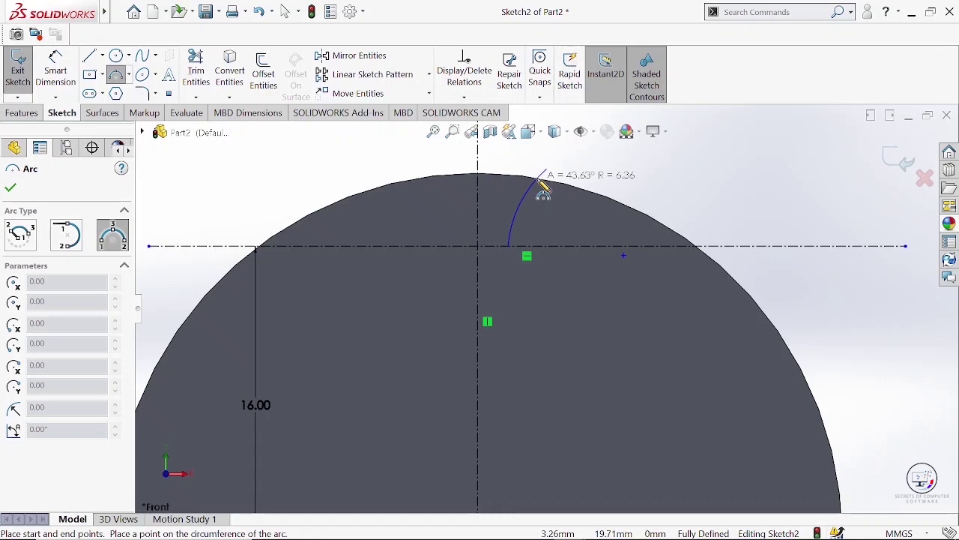
pyautogui.click(543, 191)
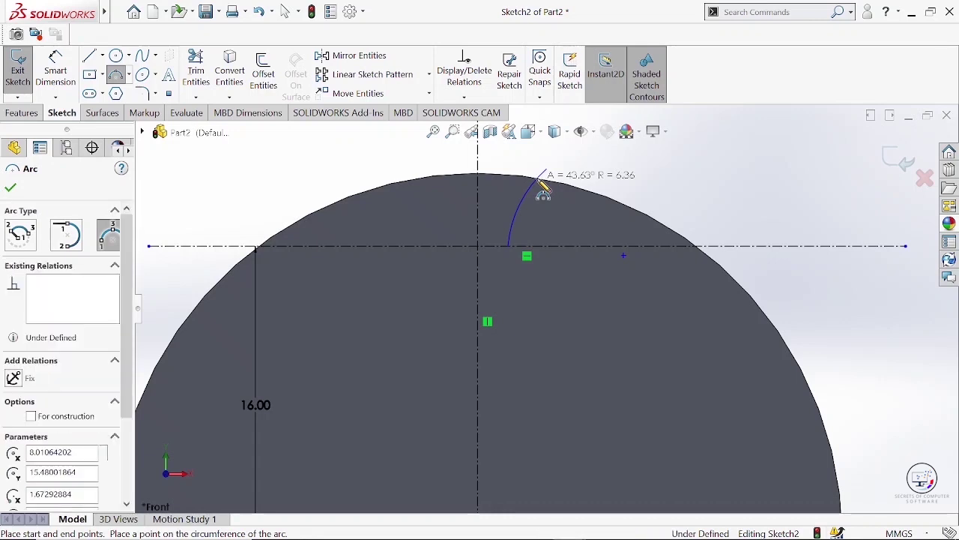
# Dimension the arc radius to 5 mm and pull its end past the circle edge.
pyautogui.click(72, 83)
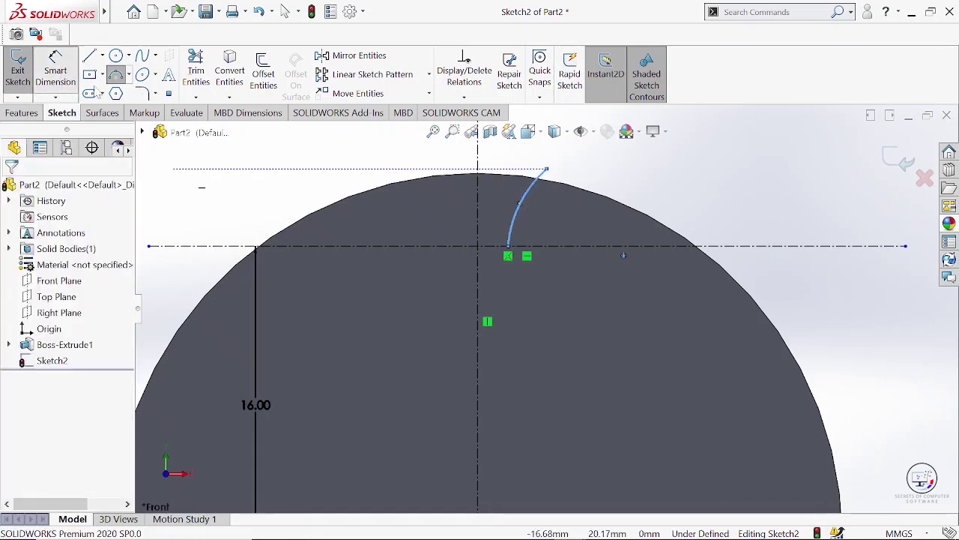
pyautogui.click(525, 209)
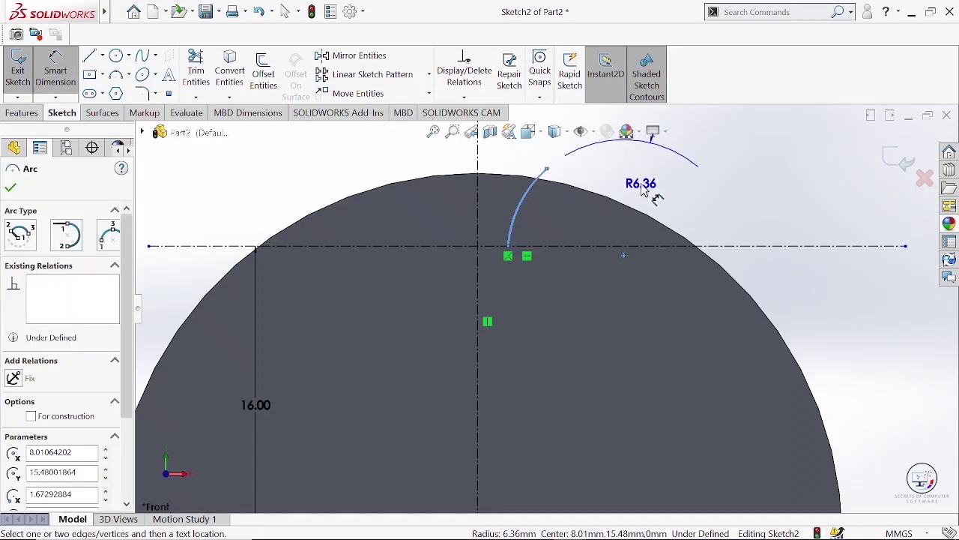
pyautogui.click(642, 191)
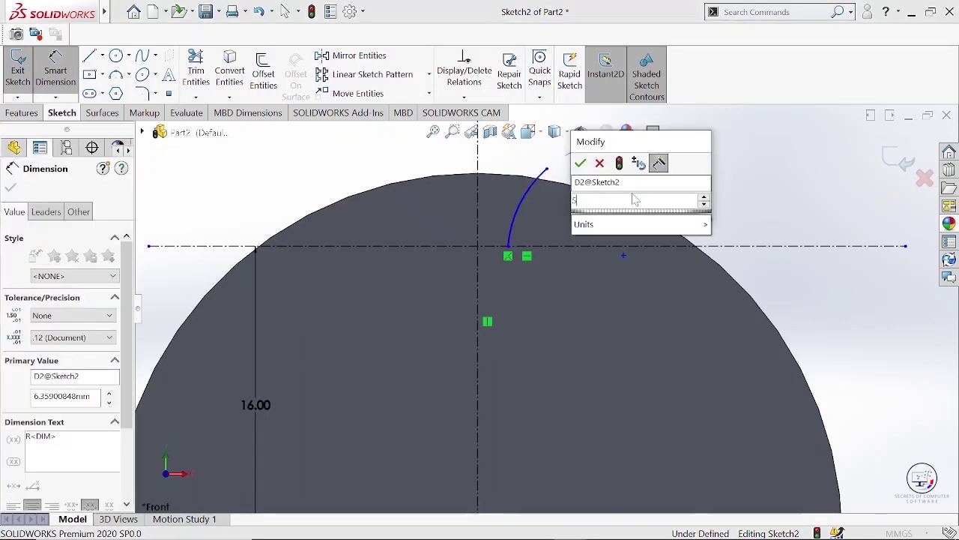
pyautogui.write('5')
pyautogui.click(581, 164)
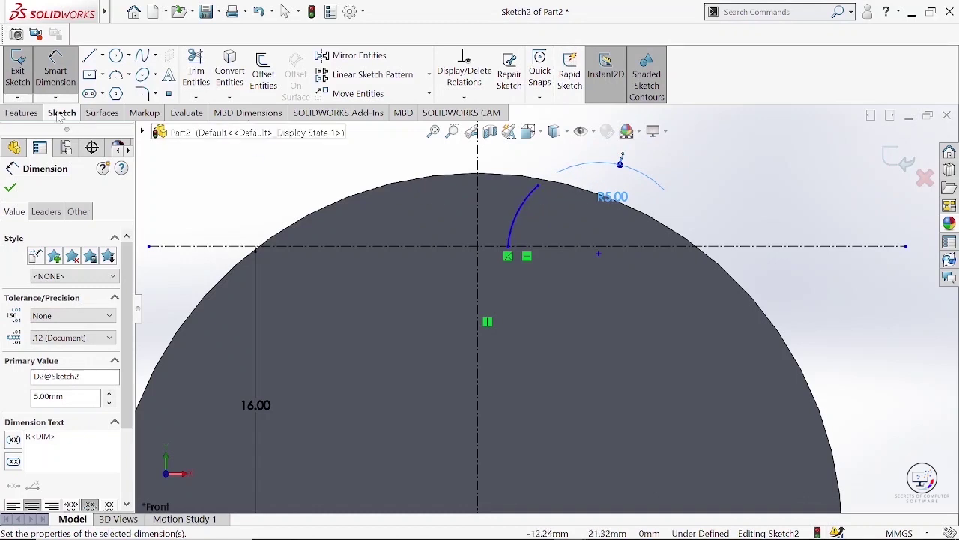
pyautogui.click(10, 190)
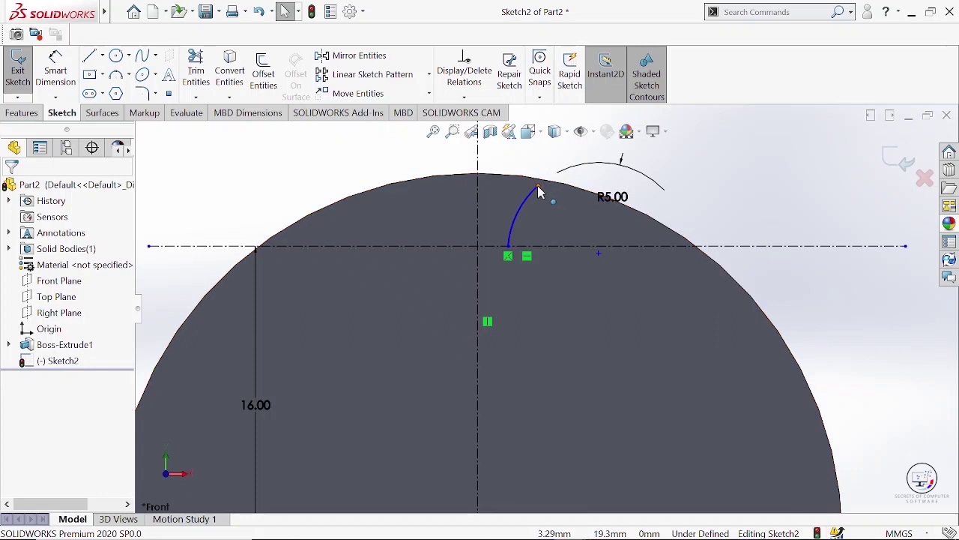
pyautogui.moveTo(537, 185); pyautogui.dragTo(570, 162)
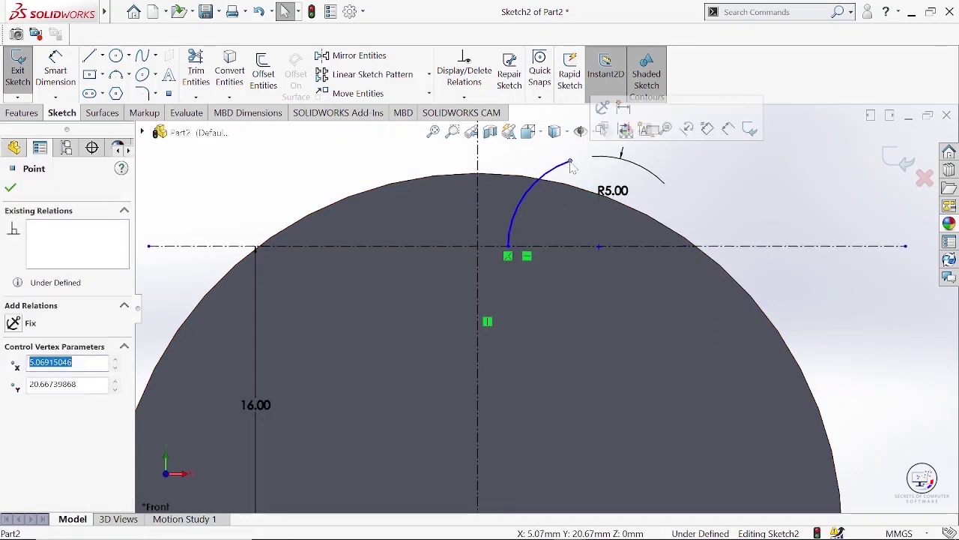
pyautogui.press('Escape')
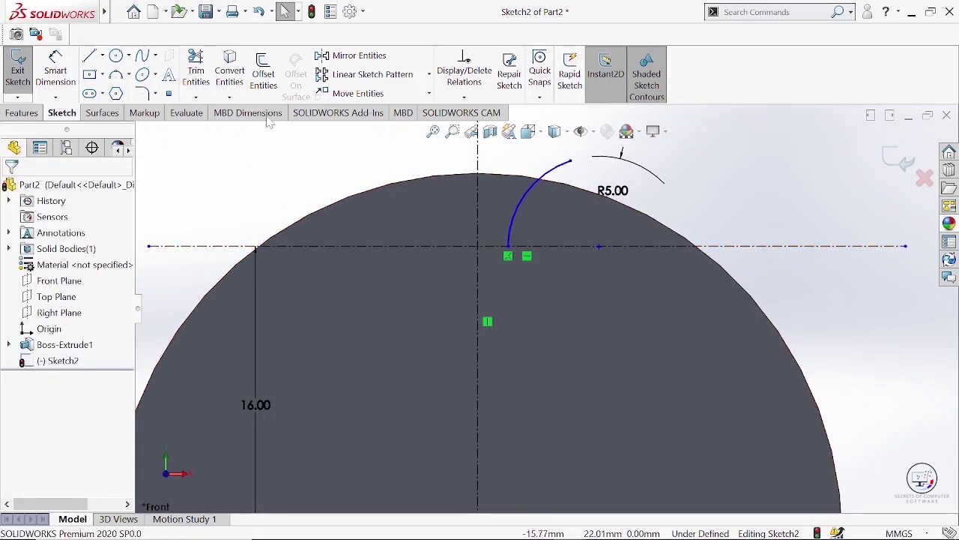
# Dimension the arc's lower endpoint 0.5 mm from the vertical centerline.
pyautogui.click(55, 71)
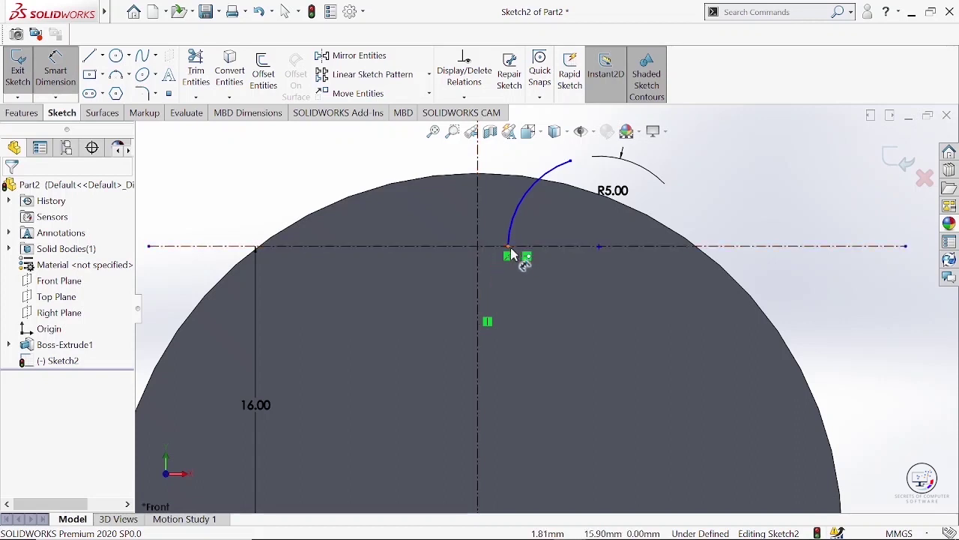
pyautogui.click(509, 248)
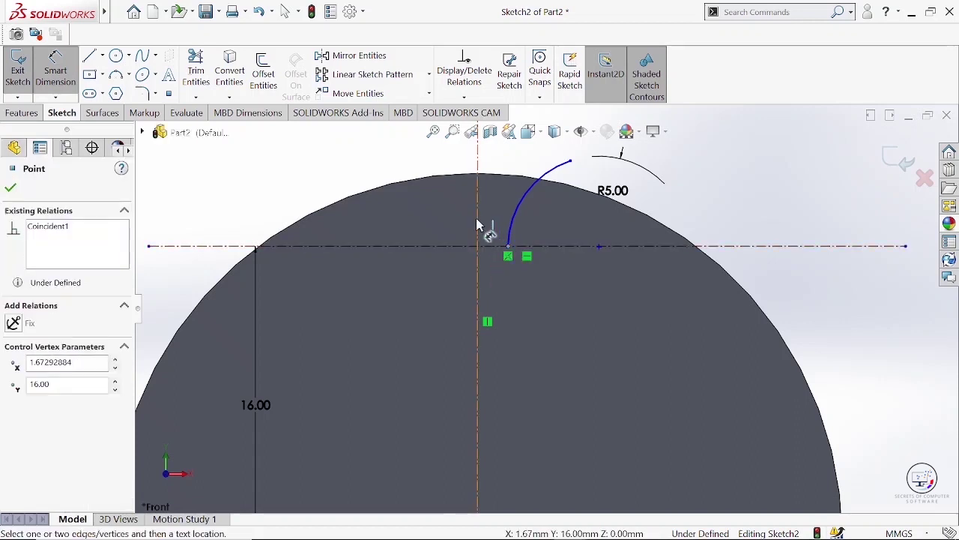
pyautogui.click(480, 225)
pyautogui.click(509, 249)
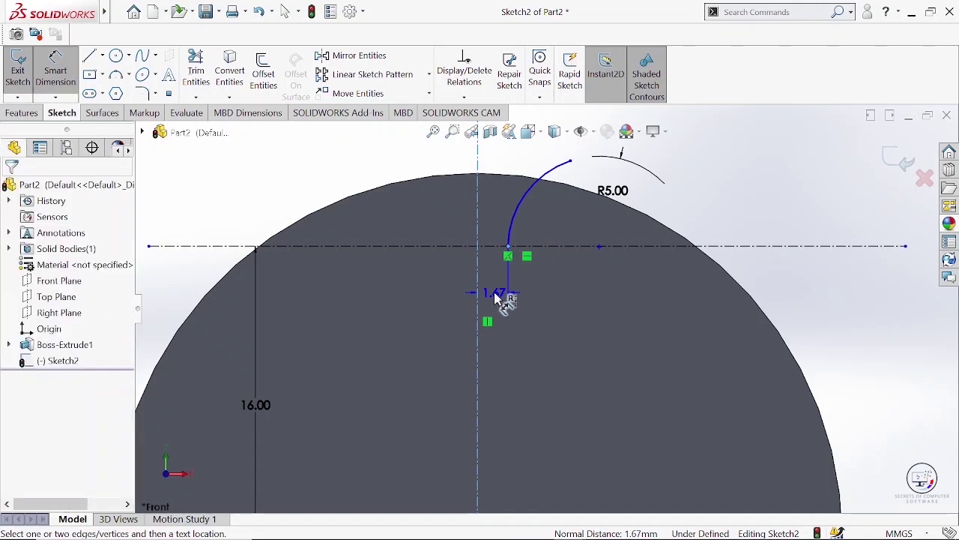
pyautogui.click(495, 297)
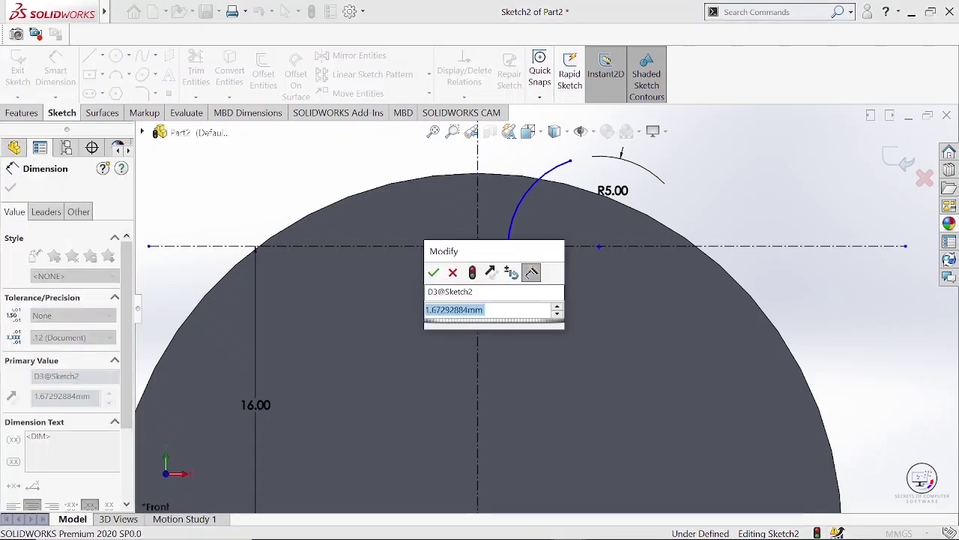
pyautogui.write('0.5')
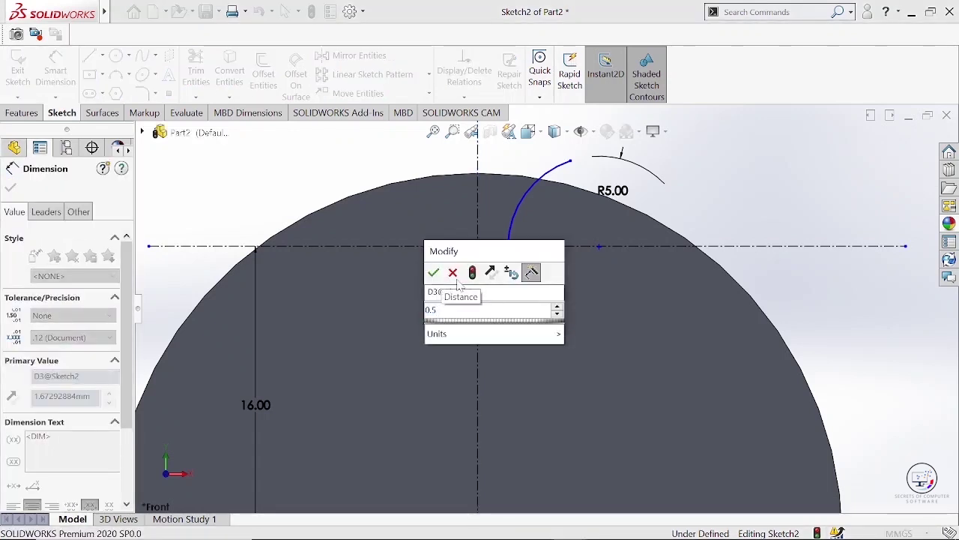
pyautogui.click(434, 273)
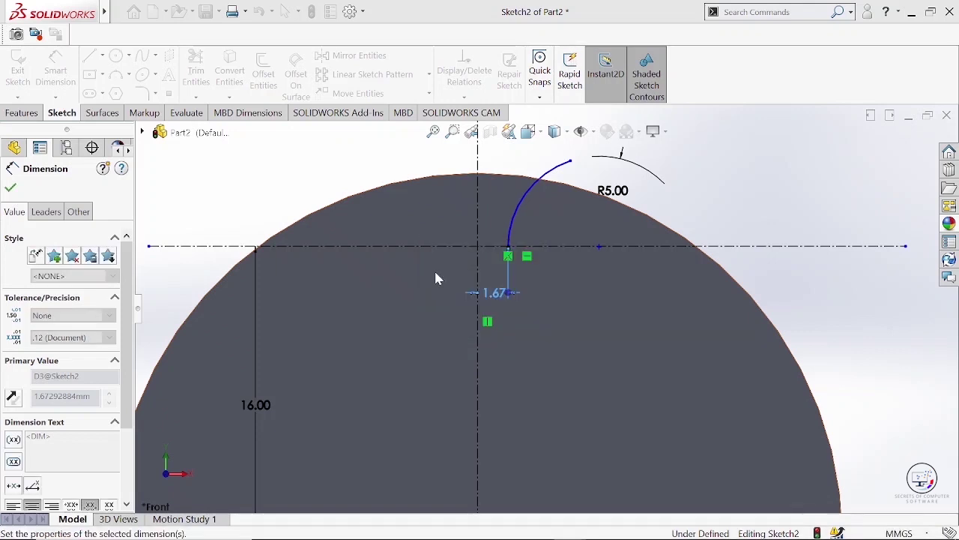
pyautogui.click(10, 189)
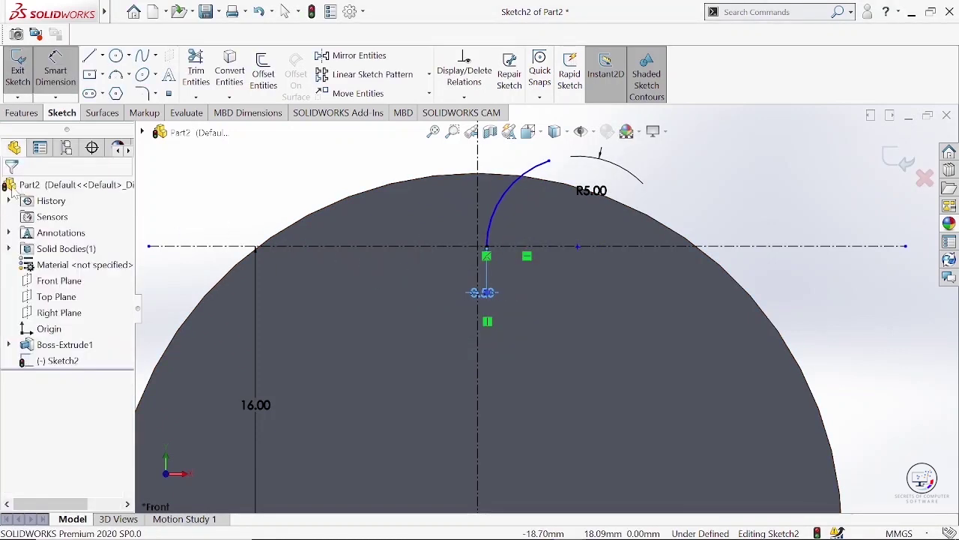
pyautogui.scroll(-2, 467, 310)
pyautogui.scroll(-2, 480, 278)
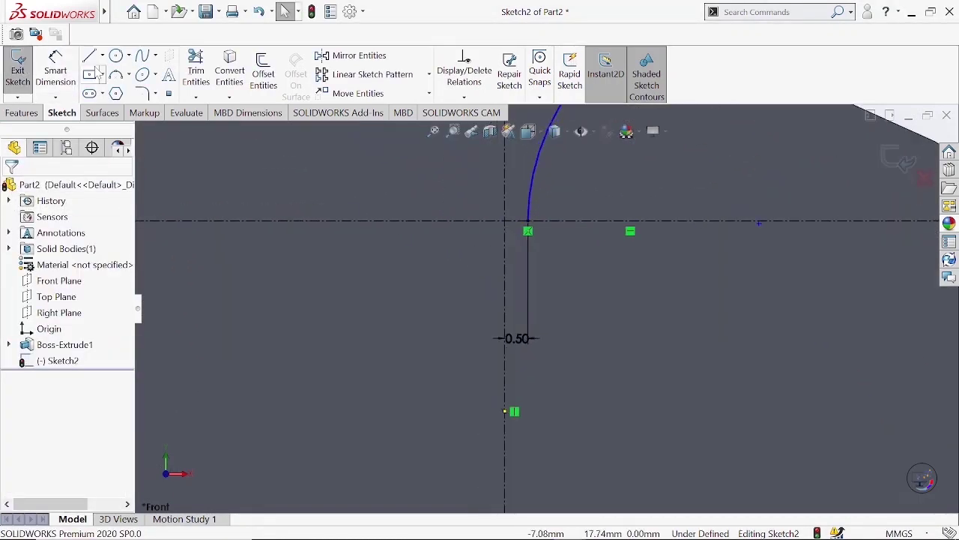
# Draw a short line from the arc's lower end to the vertical centerline.
pyautogui.press('l')
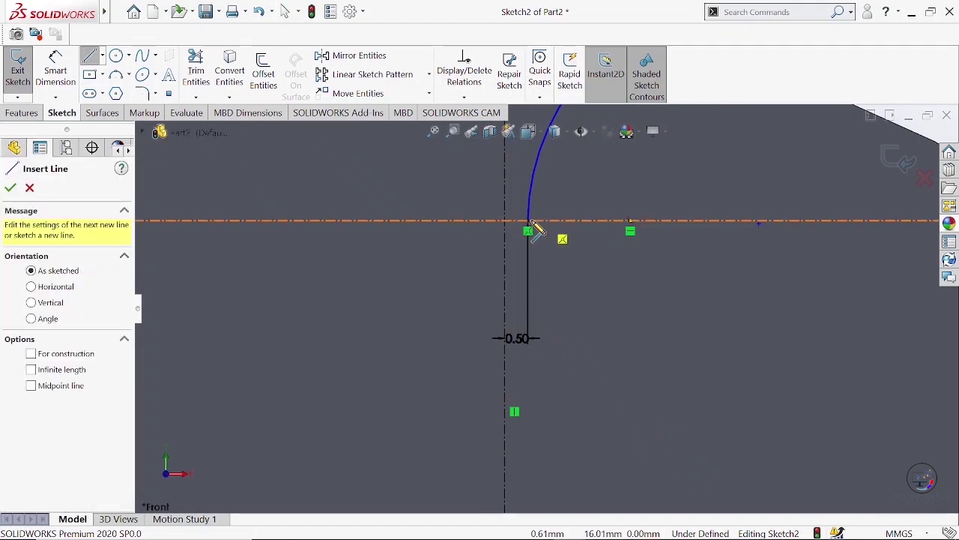
pyautogui.click(528, 220)
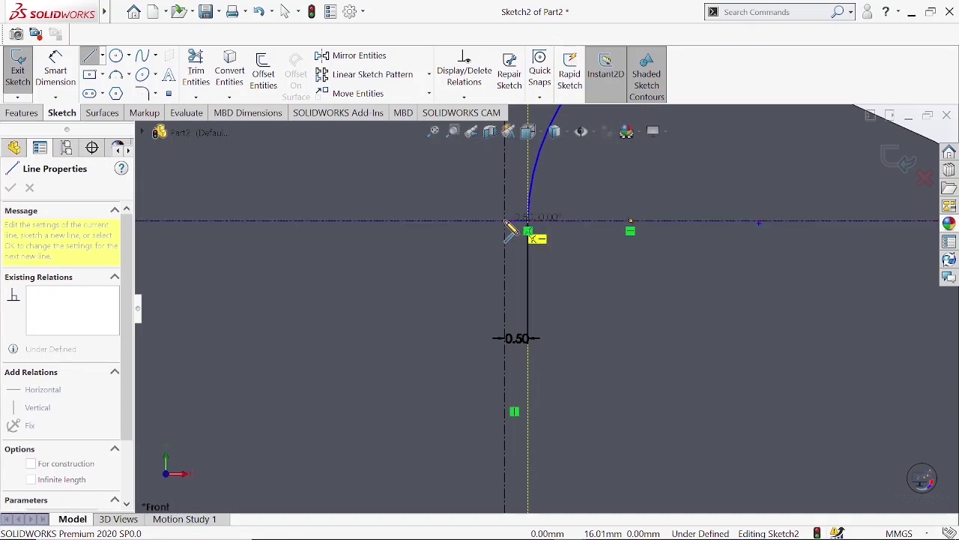
pyautogui.click(506, 222)
pyautogui.press('Escape')
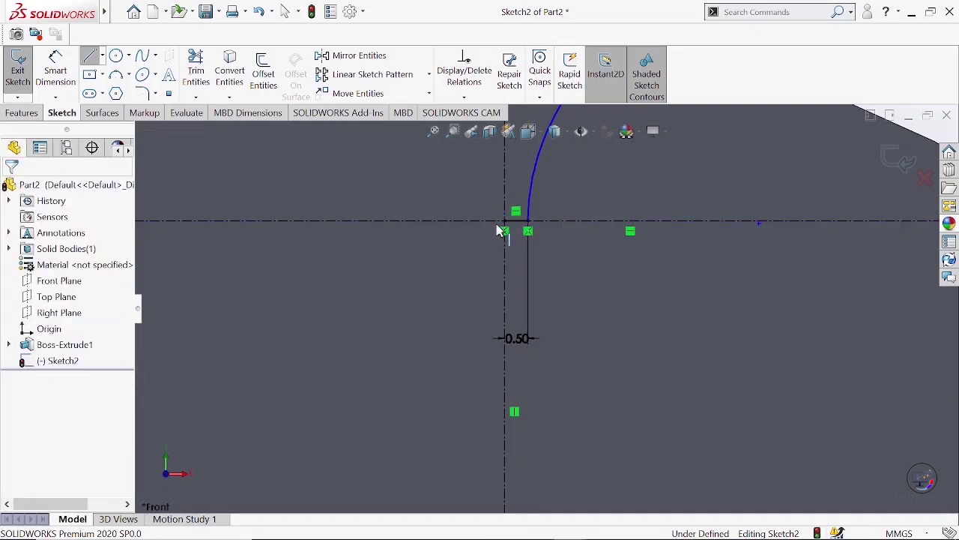
pyautogui.scroll(2, 535, 219)
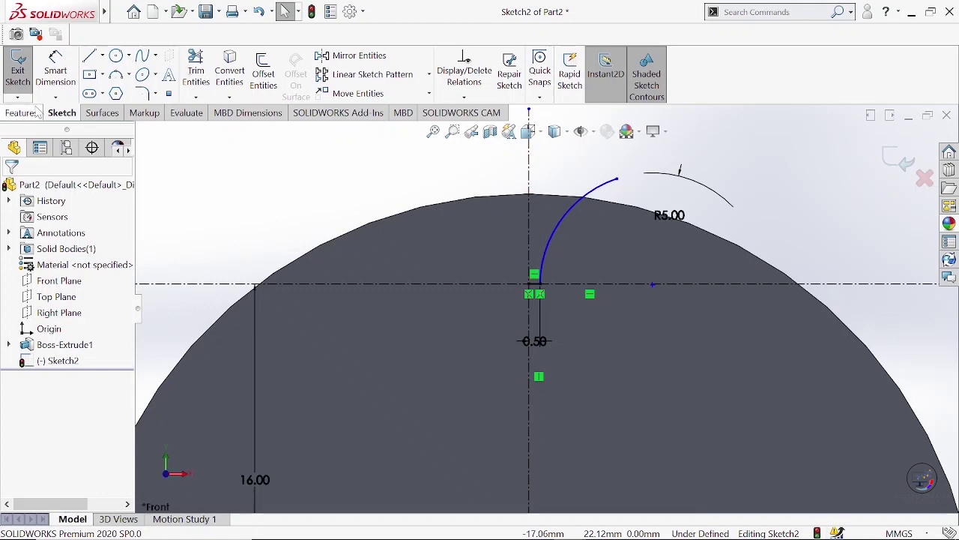
# Mirror the arc and short line about the vertical centerline.
pyautogui.click(335, 65)
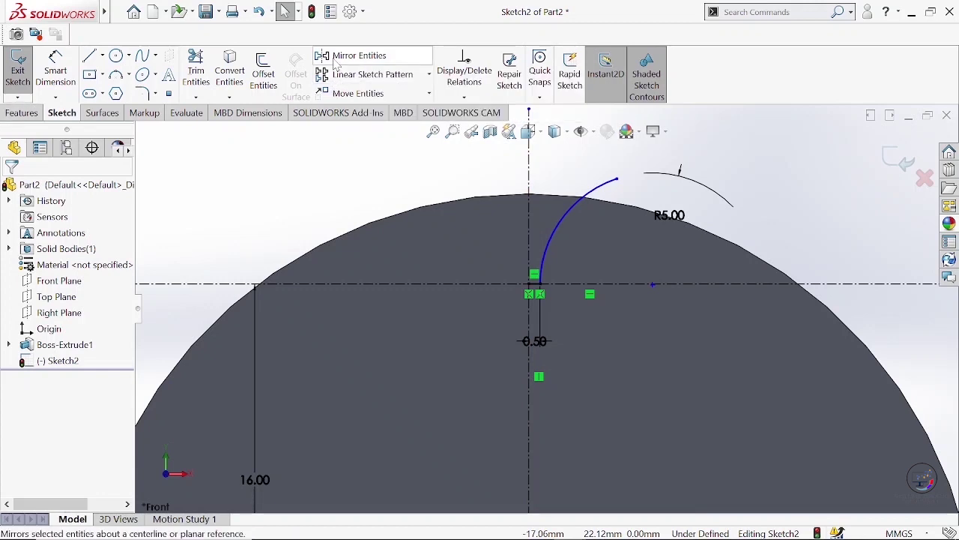
pyautogui.click(568, 225)
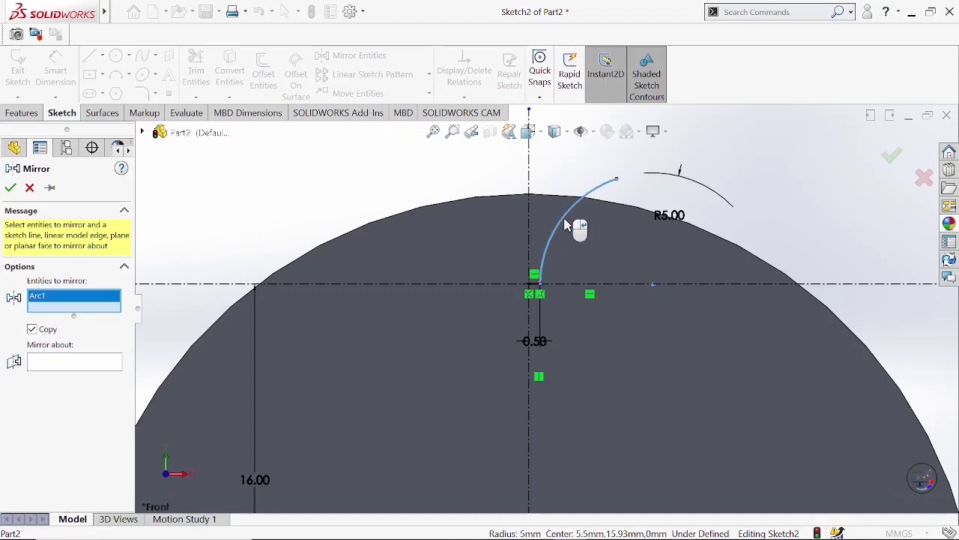
pyautogui.click(538, 287)
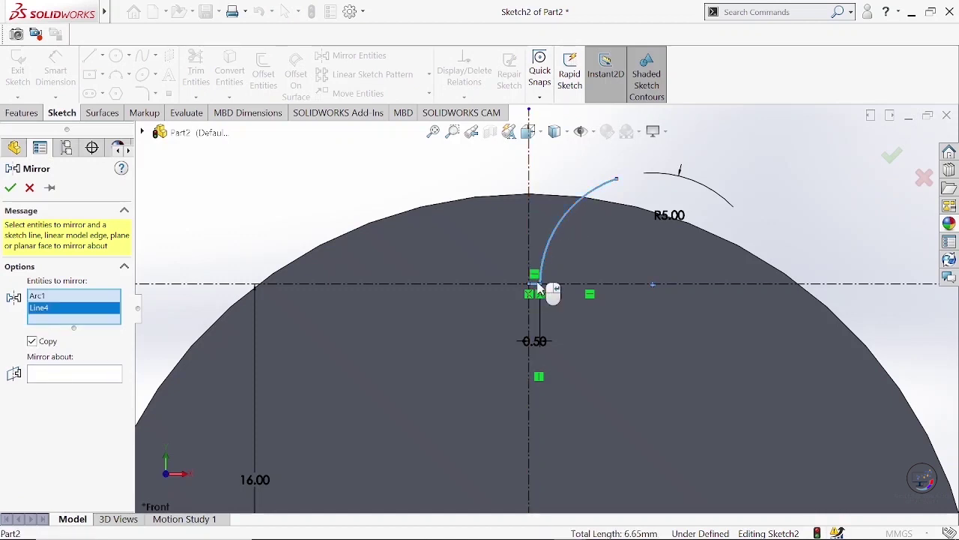
pyautogui.click(105, 378)
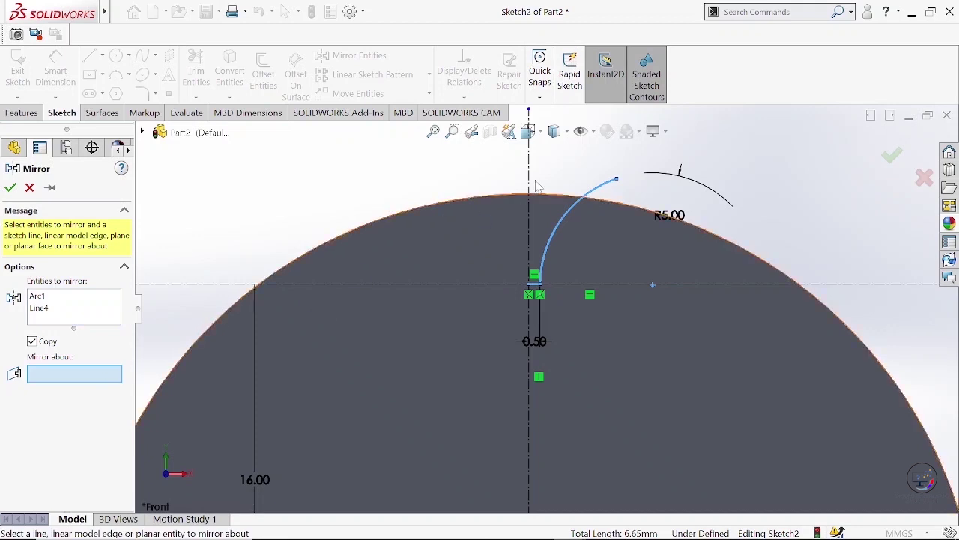
pyautogui.click(529, 172)
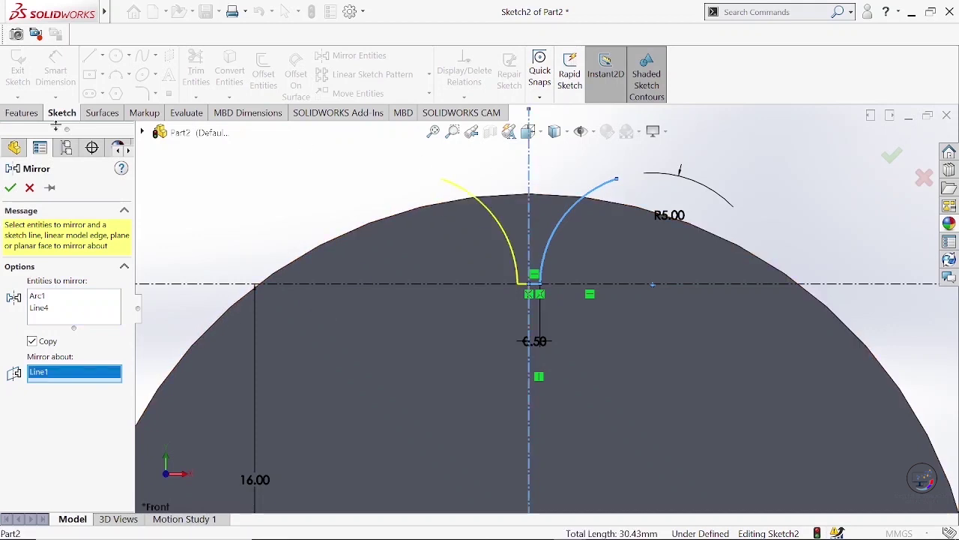
pyautogui.click(10, 188)
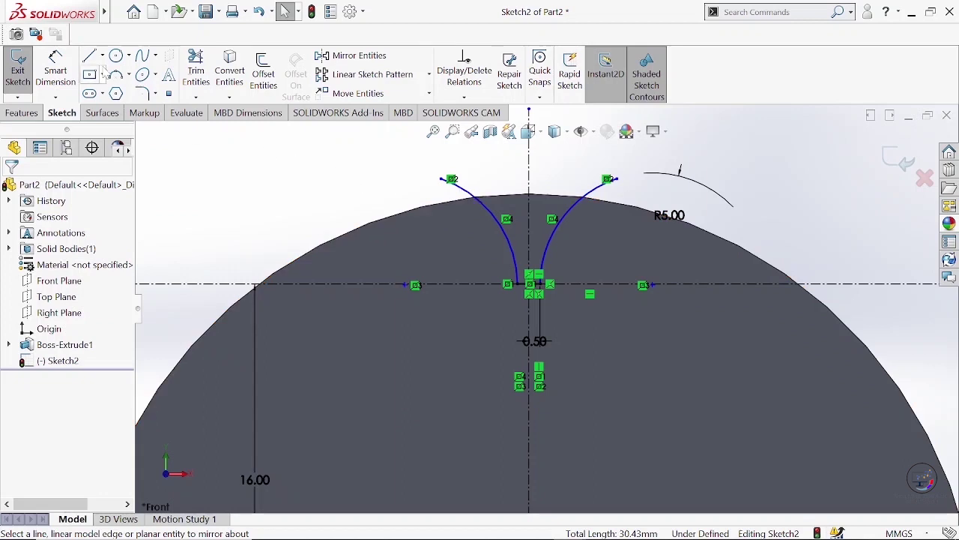
# Draw a three-point arc from the left flank to the right flank near the rim.
pyautogui.click(488, 211)
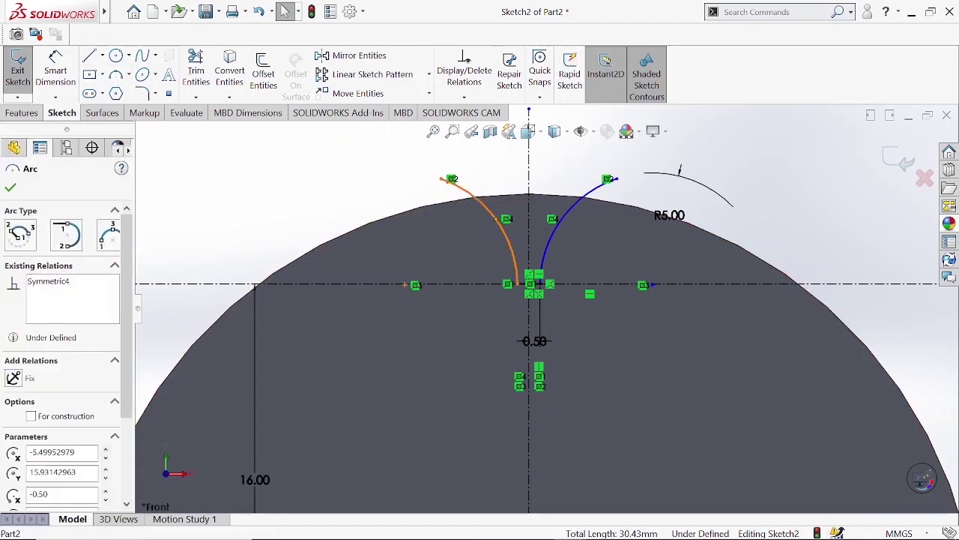
pyautogui.click(587, 204)
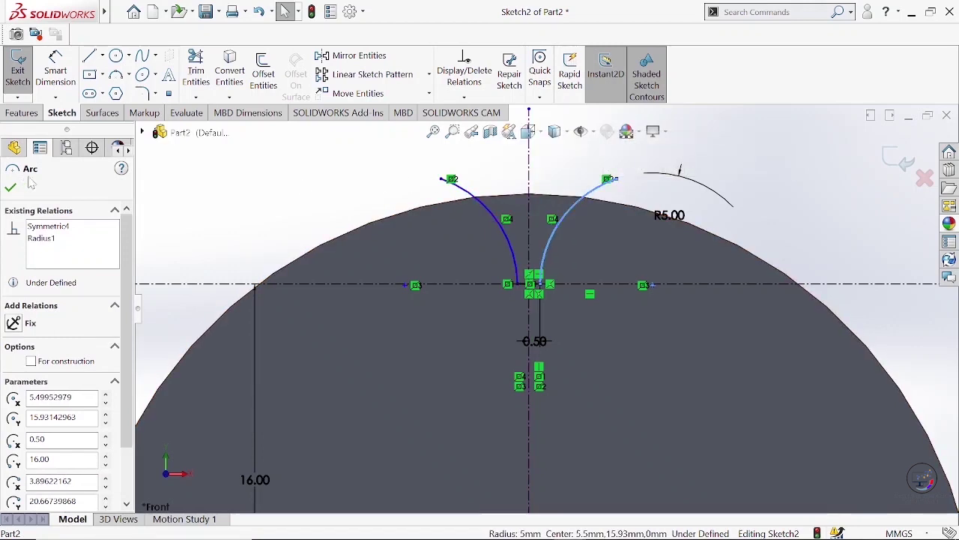
pyautogui.click(294, 223)
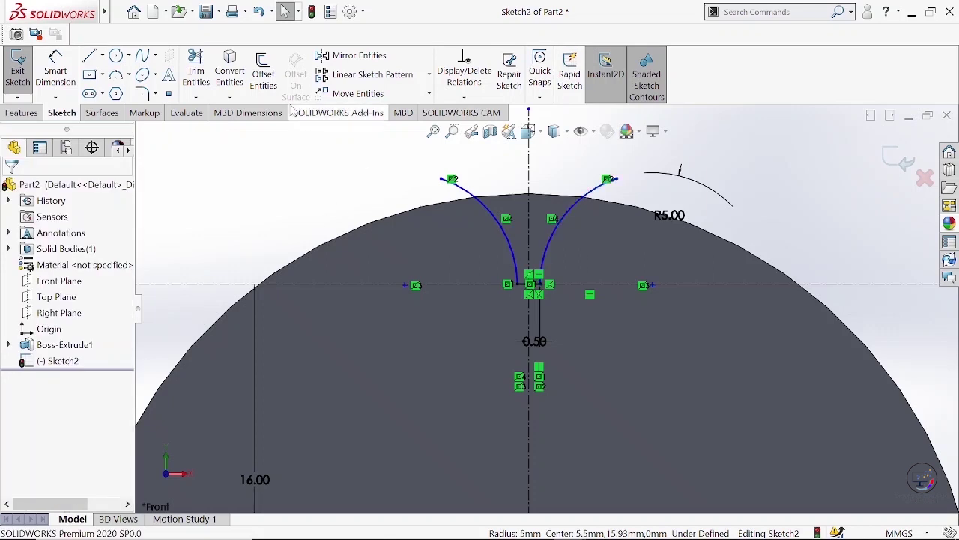
pyautogui.click(115, 74)
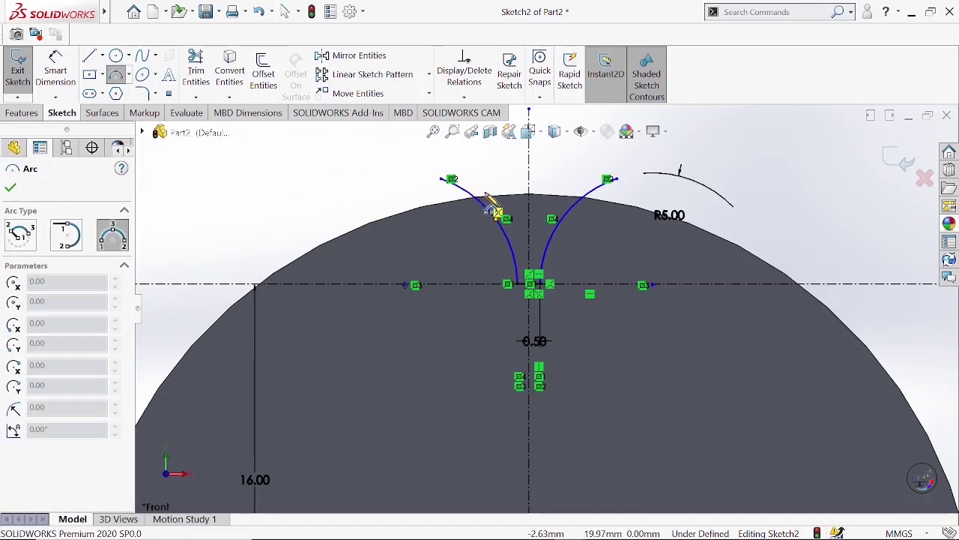
pyautogui.click(470, 195)
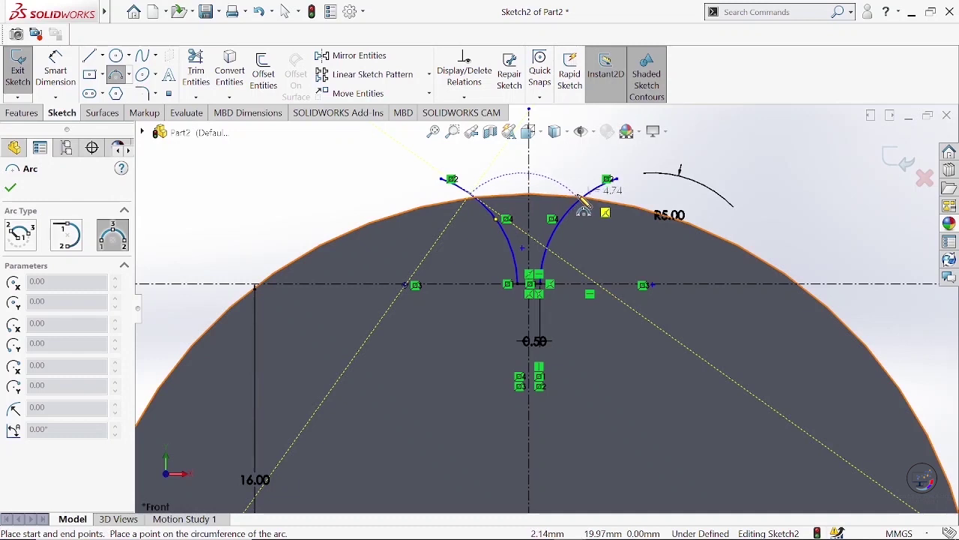
pyautogui.click(581, 196)
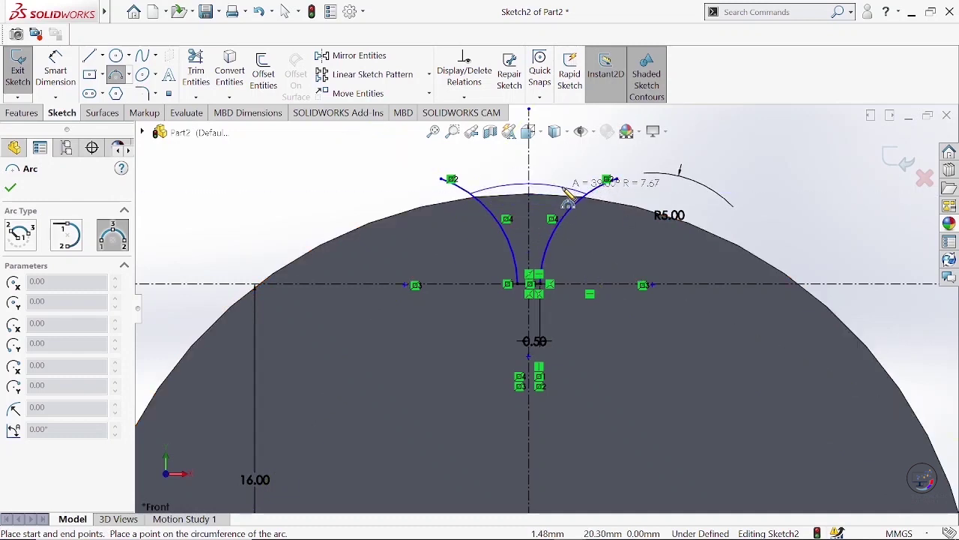
pyautogui.click(567, 194)
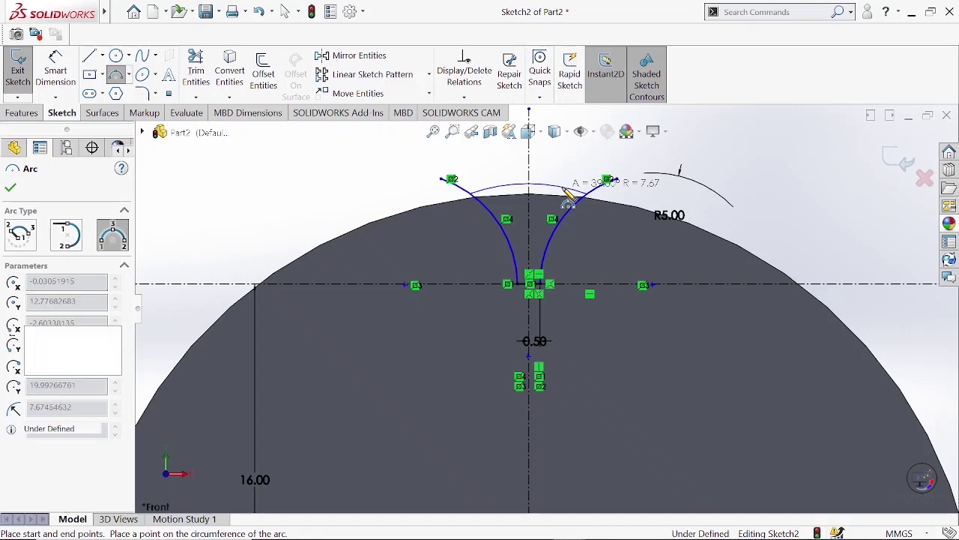
pyautogui.click(11, 188)
# Give the tooth-tip arc joining the two flanks a 7 mm radius dimension.
pyautogui.click(55, 69)
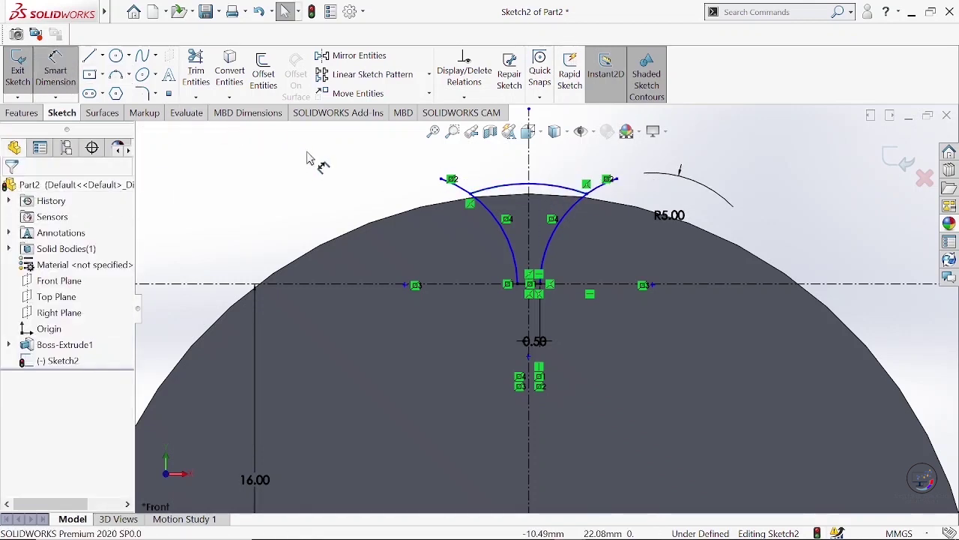
pyautogui.click(494, 184)
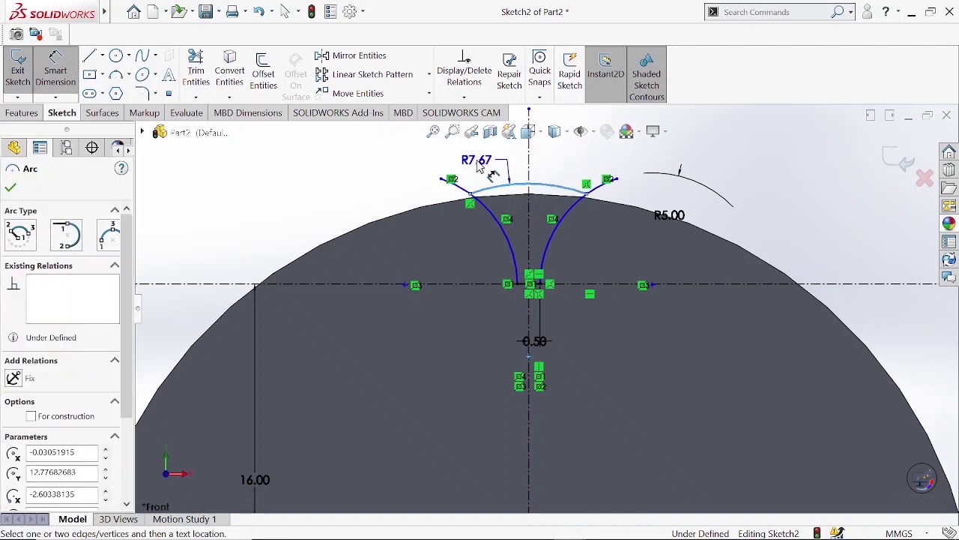
pyautogui.click(480, 166)
pyautogui.click(480, 166)
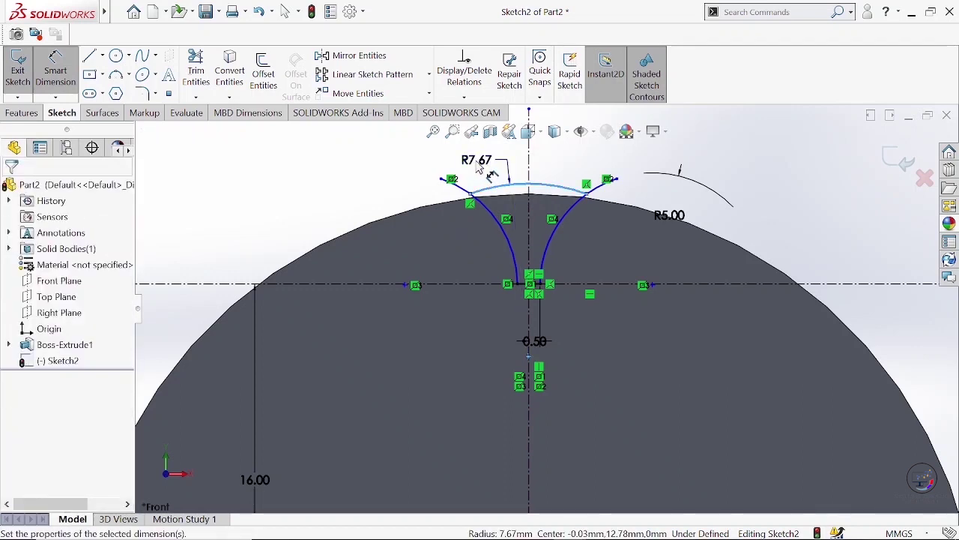
pyautogui.write('7')
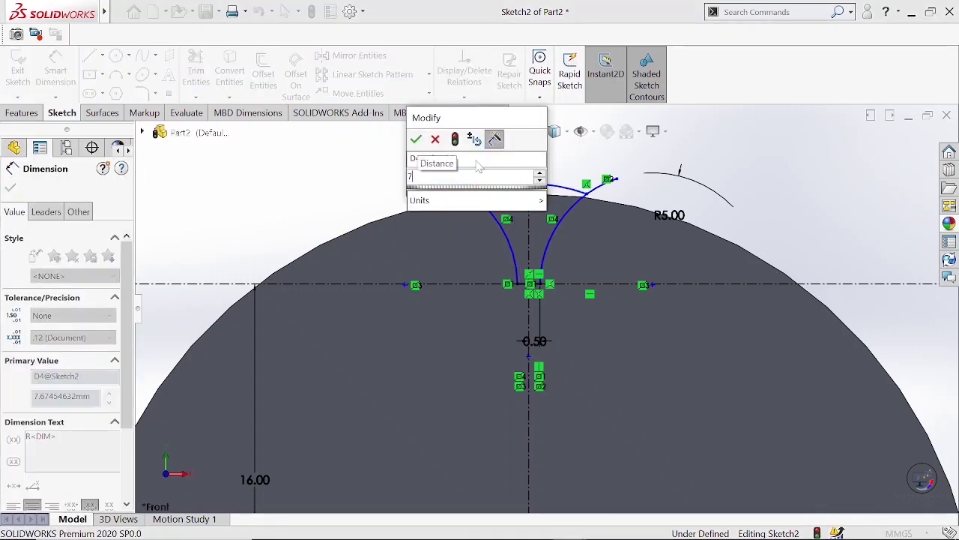
pyautogui.click(416, 139)
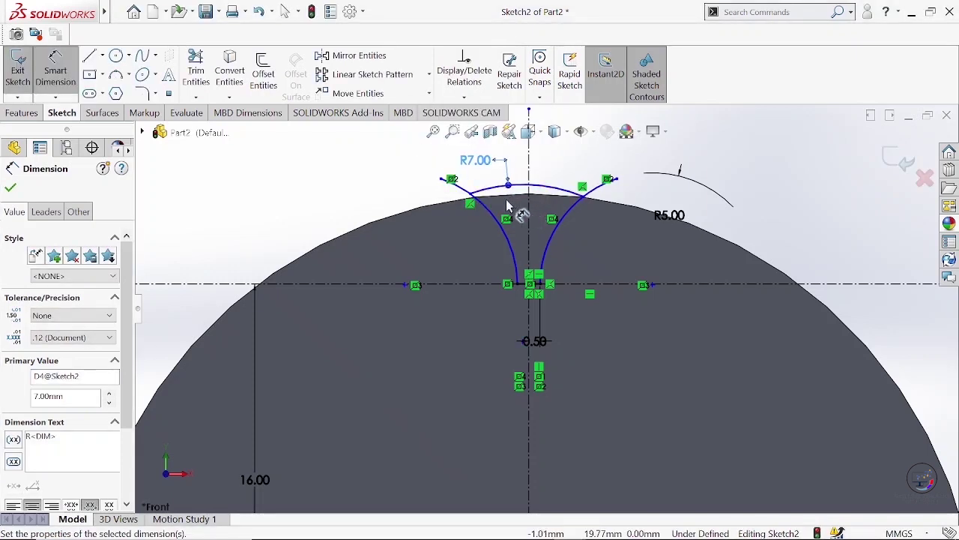
pyautogui.click(10, 188)
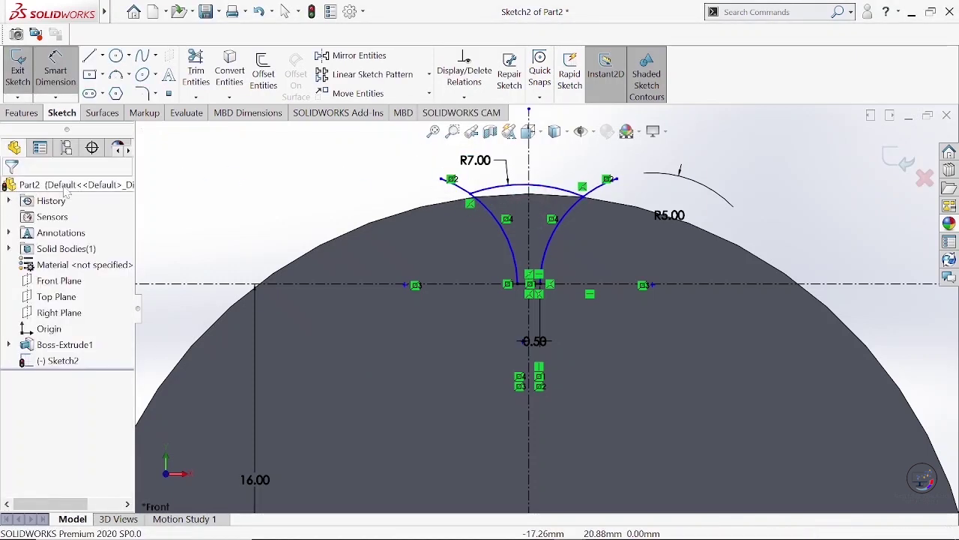
# Trim the left and right flank extensions above the top arc.
pyautogui.scroll(-2, 546, 281)
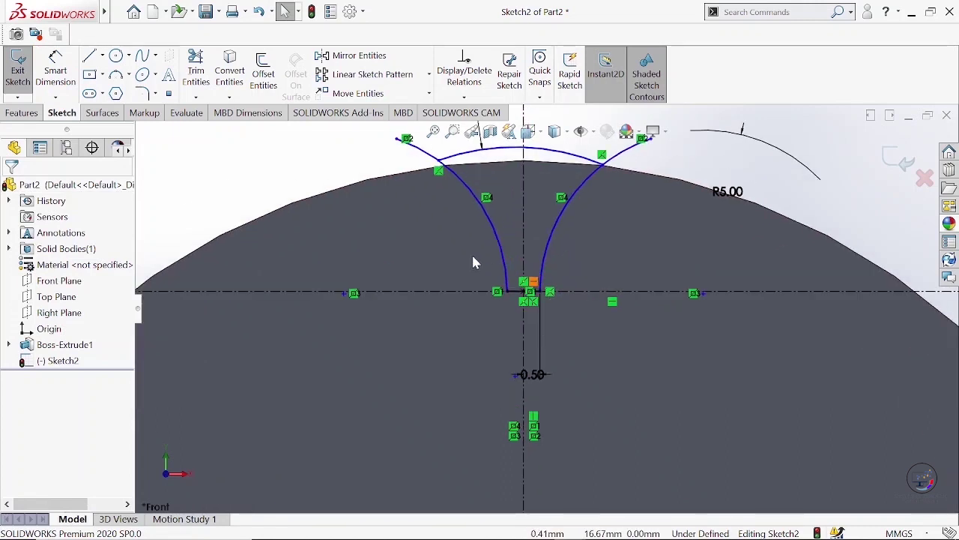
pyautogui.click(194, 75)
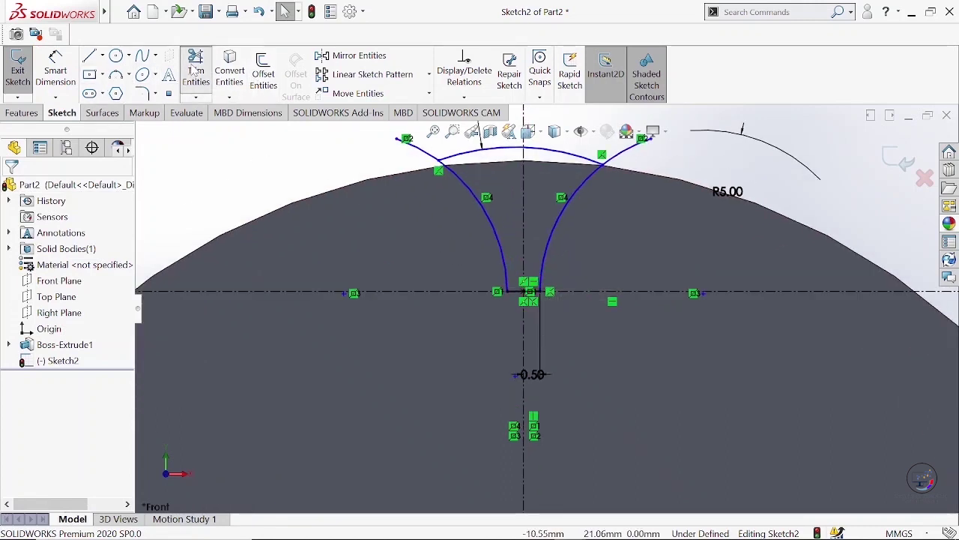
pyautogui.click(422, 155)
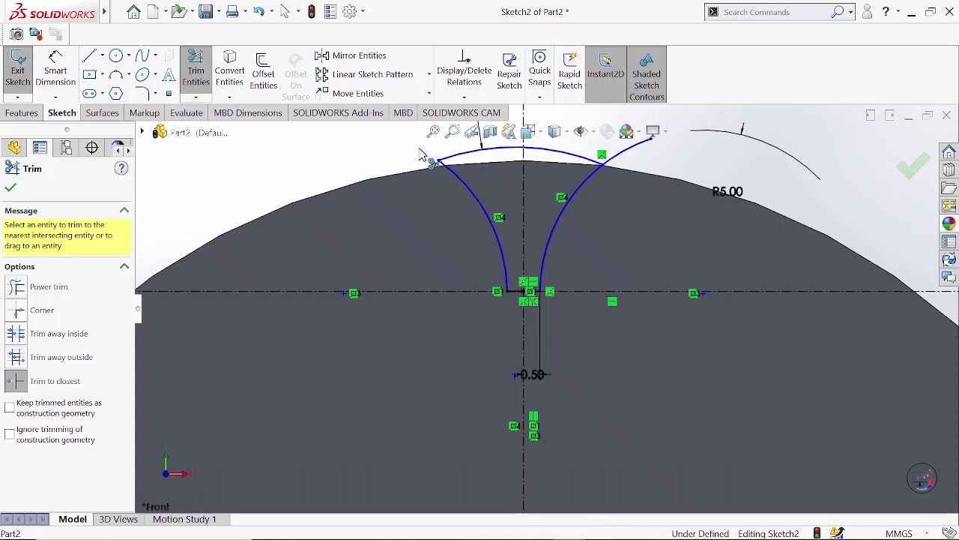
pyautogui.click(632, 152)
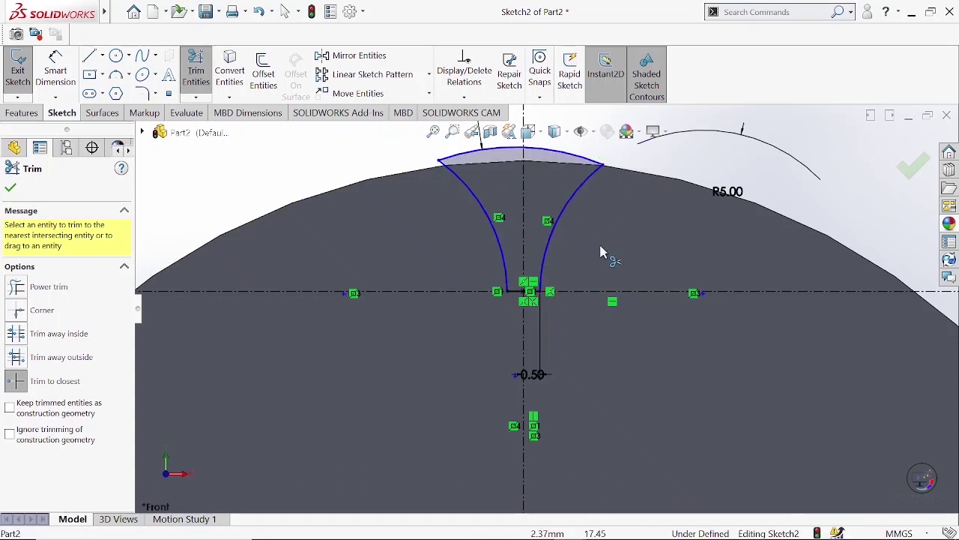
pyautogui.click(11, 189)
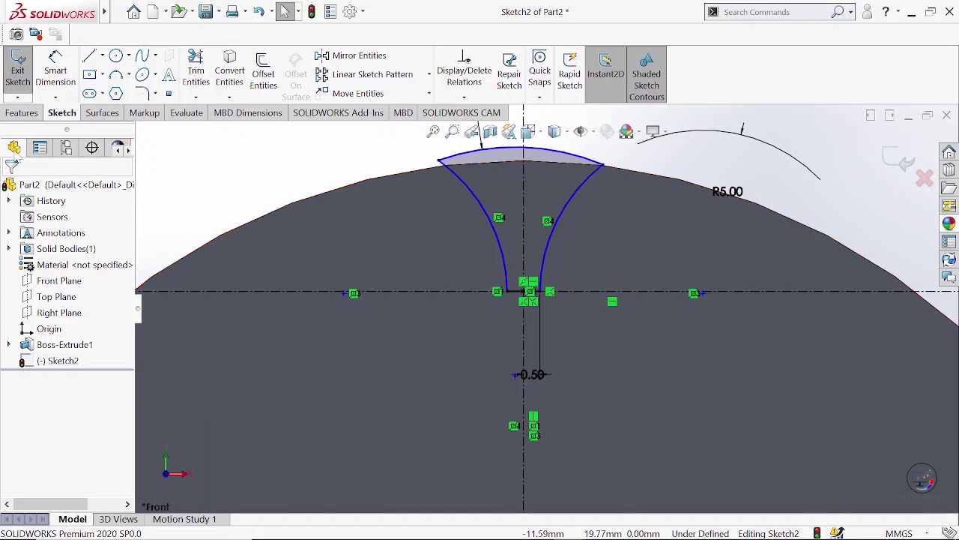
# Snap the profile's left top corner onto the gear blank's outer edge.
pyautogui.click(439, 161)
pyautogui.moveTo(442, 168); pyautogui.dragTo(455, 165)
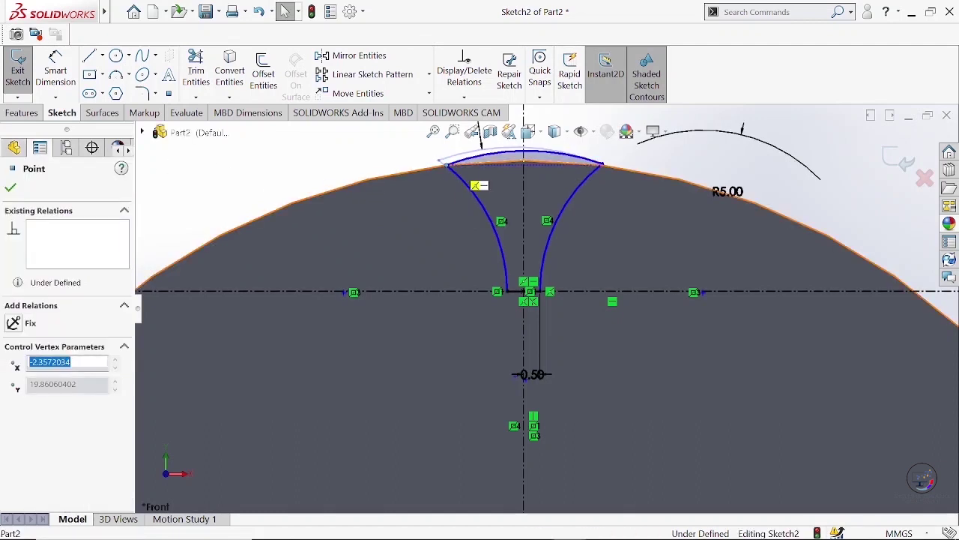
pyautogui.click(603, 166)
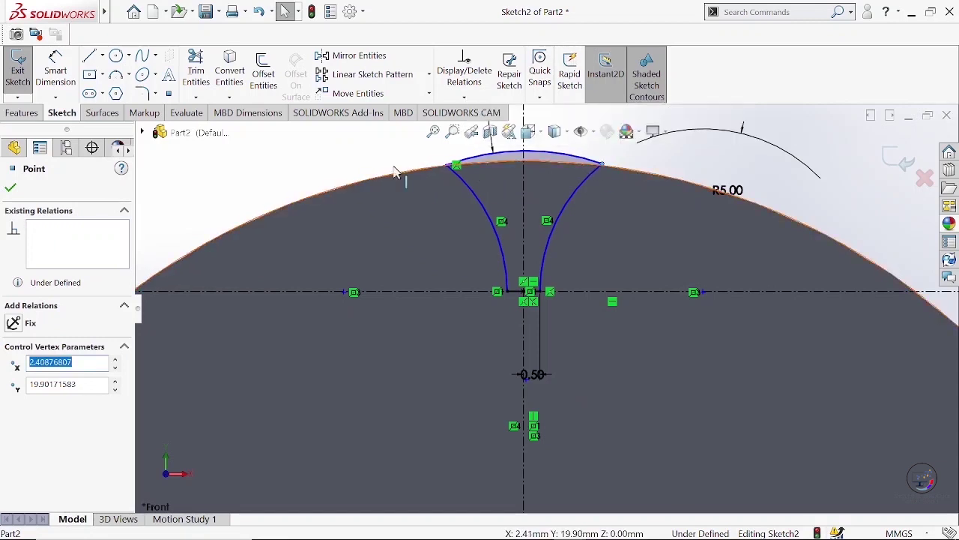
pyautogui.press('Escape')
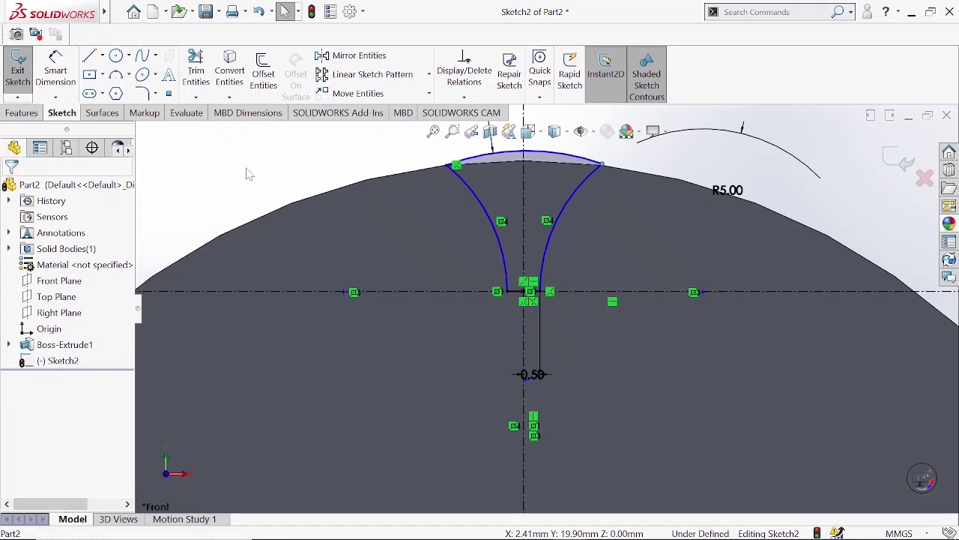
pyautogui.click(142, 93)
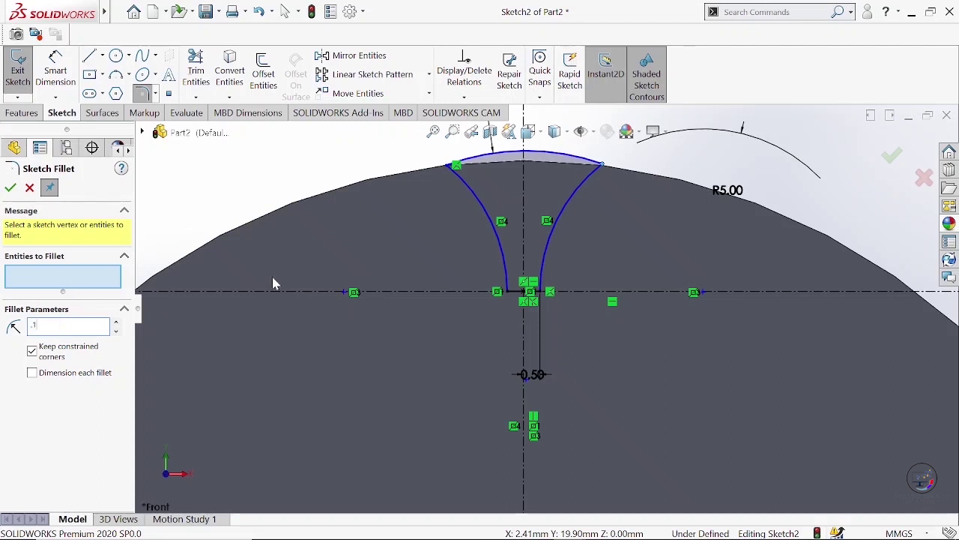
# Round the two bottom corners of the tooth-gap profile with 0.10 mm sketch fillets.
pyautogui.click(515, 302)
pyautogui.click(515, 291)
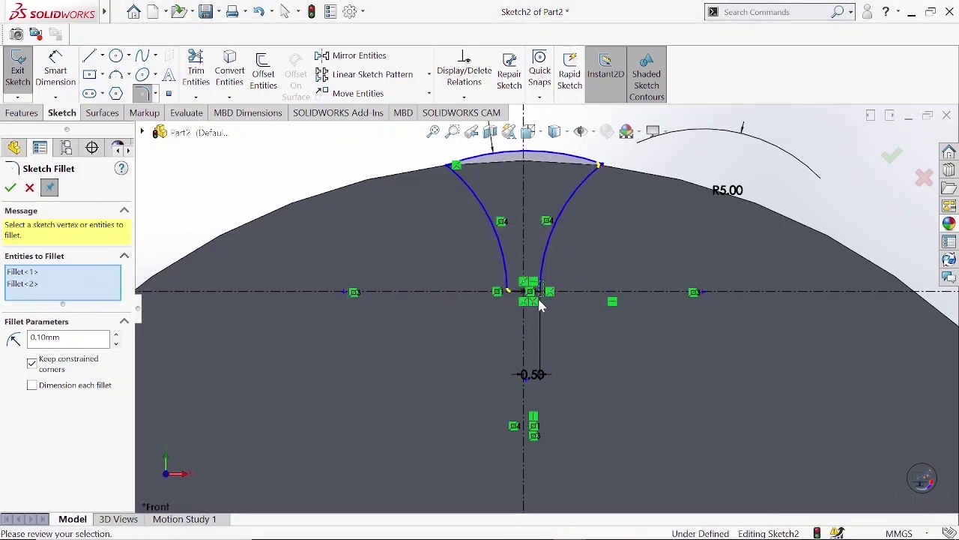
pyautogui.click(537, 308)
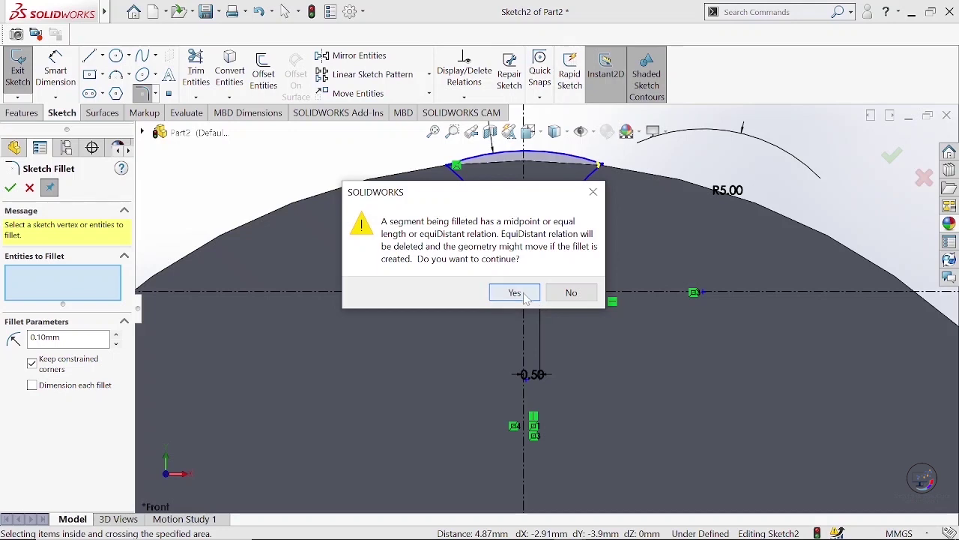
pyautogui.click(524, 295)
pyautogui.click(9, 189)
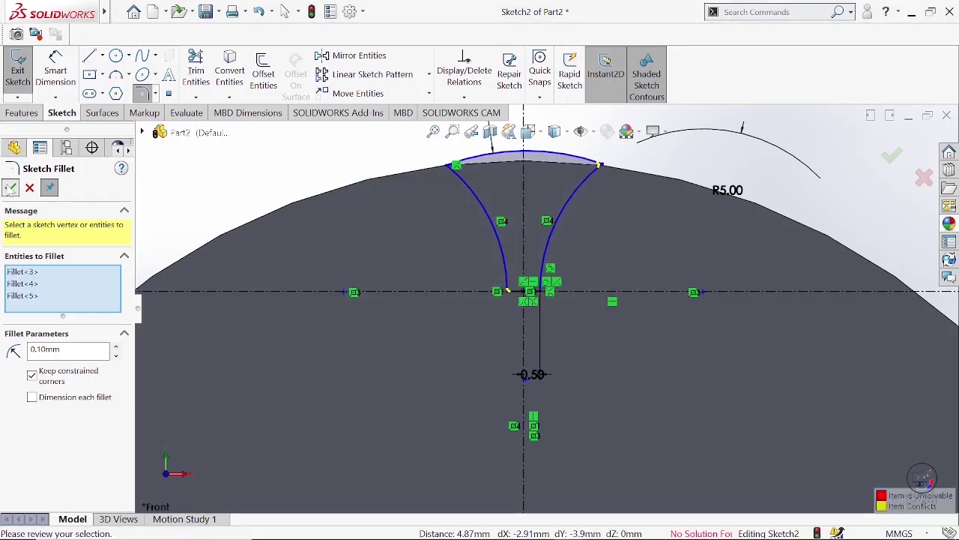
# Close the fillet tool and start an Extruded Cut of the tooth-gap profile, previewing blind 20.00 mm.
pyautogui.scroll(-3, 541, 299)
pyautogui.scroll(-1, 540, 299)
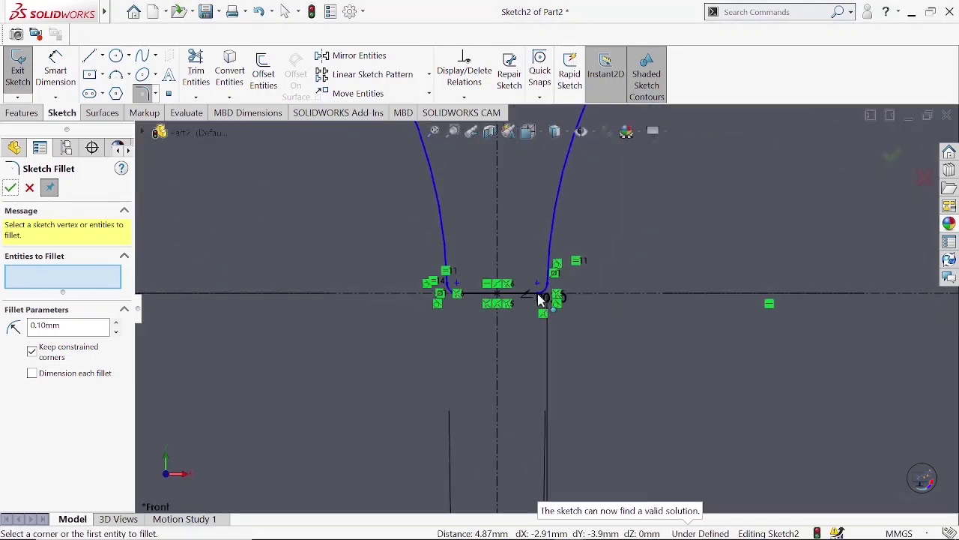
pyautogui.scroll(1, 540, 299)
pyautogui.scroll(1, 540, 300)
pyautogui.scroll(3, 541, 299)
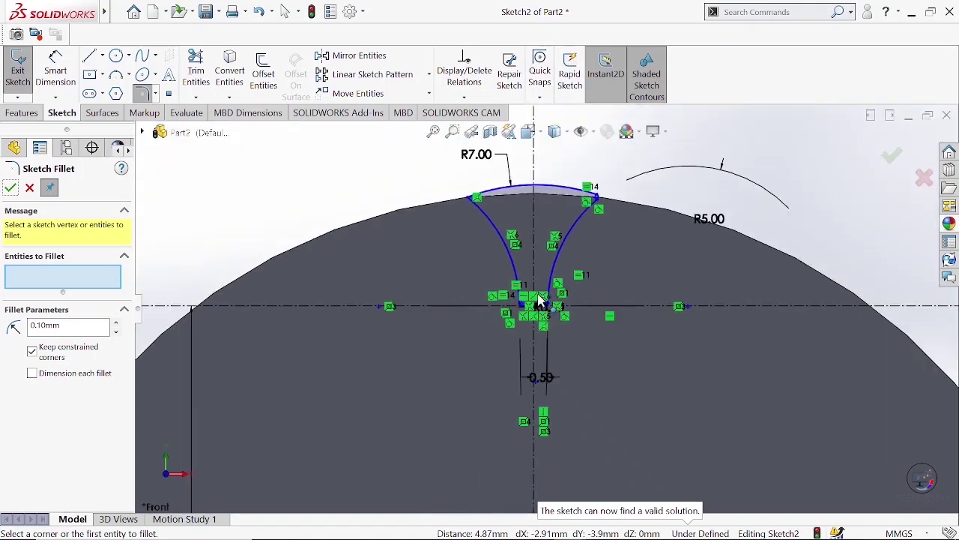
pyautogui.click(10, 188)
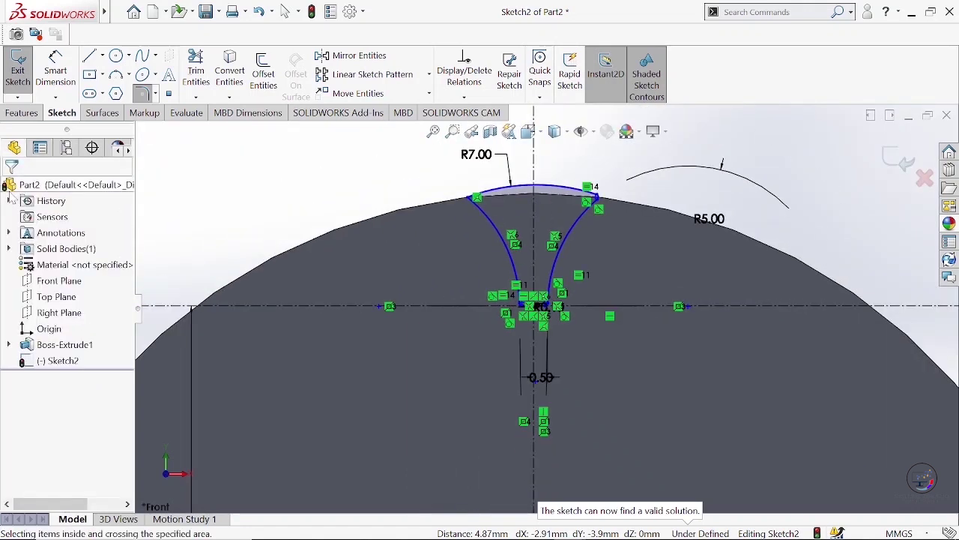
pyautogui.click(22, 113)
pyautogui.click(210, 88)
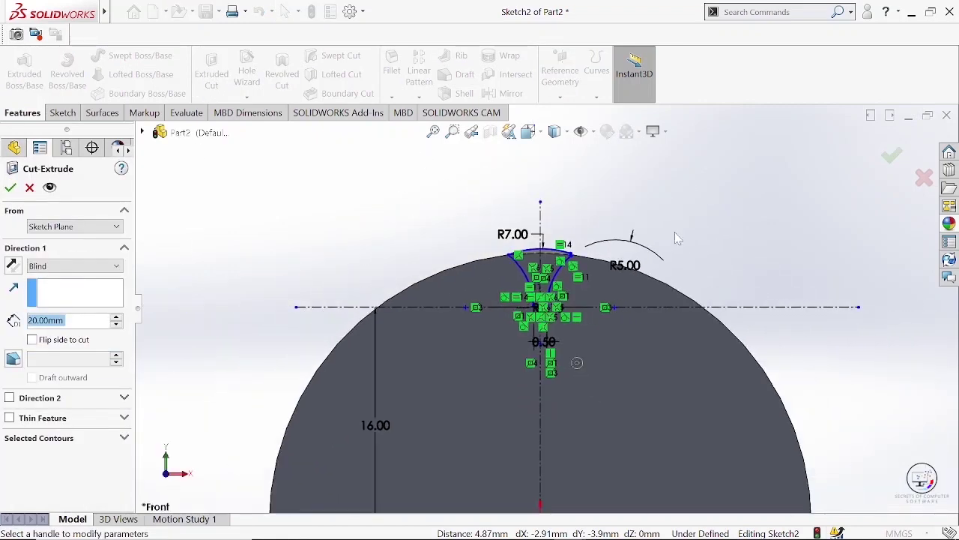
# Reverse the cut into the part and apply the 20.00 mm blind cut as Cut-Extrude1.
pyautogui.click(13, 268)
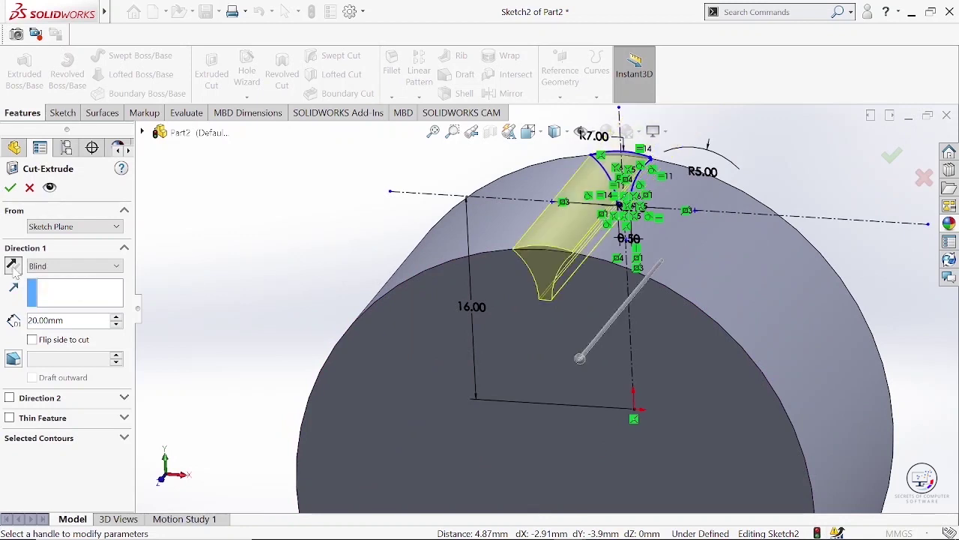
pyautogui.click(11, 189)
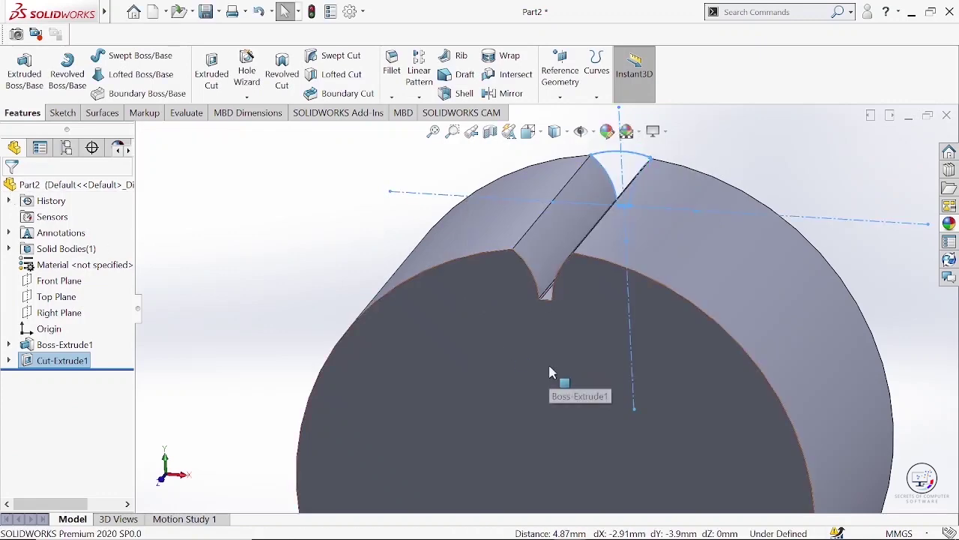
# Start a circular pattern of Cut-Extrude1 around the gear's circular edge.
pyautogui.moveTo(561, 381)
pyautogui.mouseDown(button='middle')
pyautogui.moveTo(578, 360)
pyautogui.moveTo(580, 374)
pyautogui.mouseUp(button='middle')
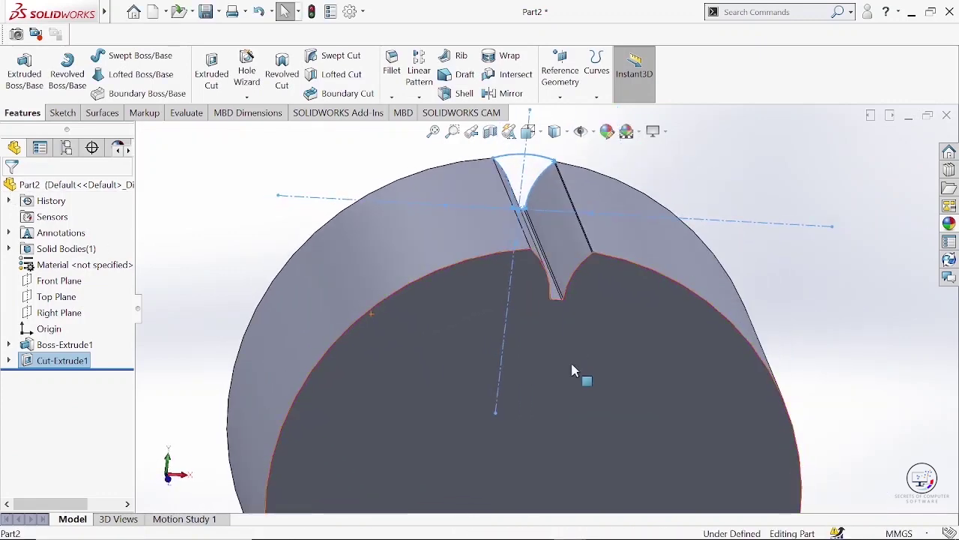
pyautogui.click(420, 97)
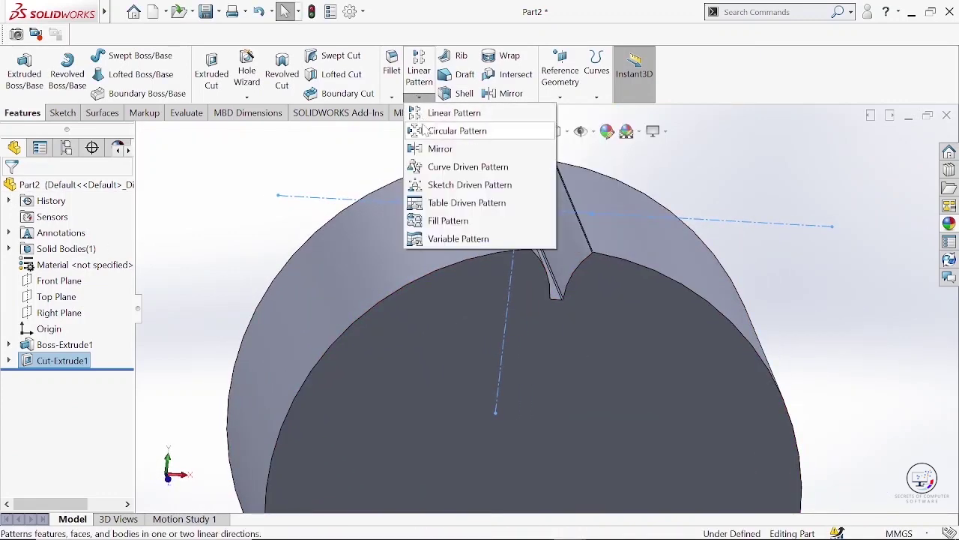
pyautogui.click(450, 130)
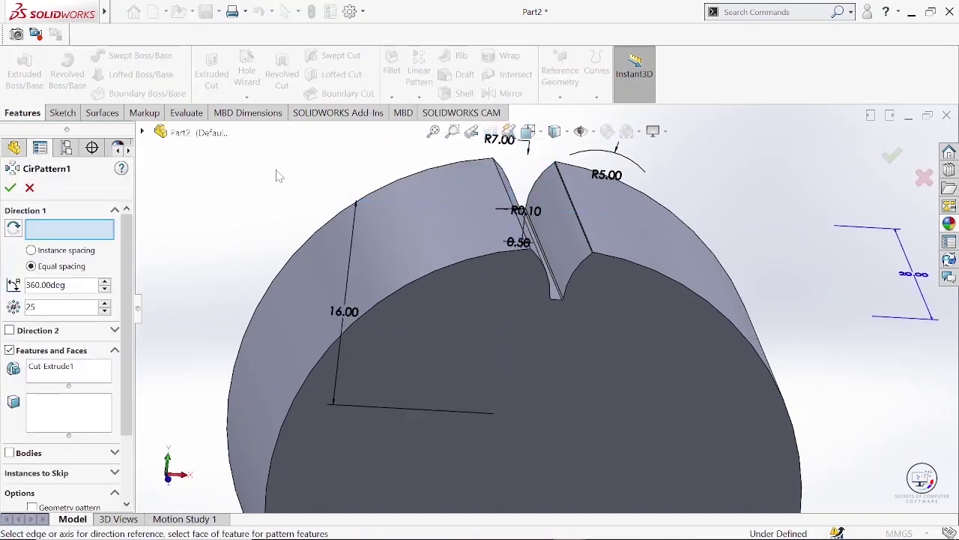
pyautogui.click(142, 131)
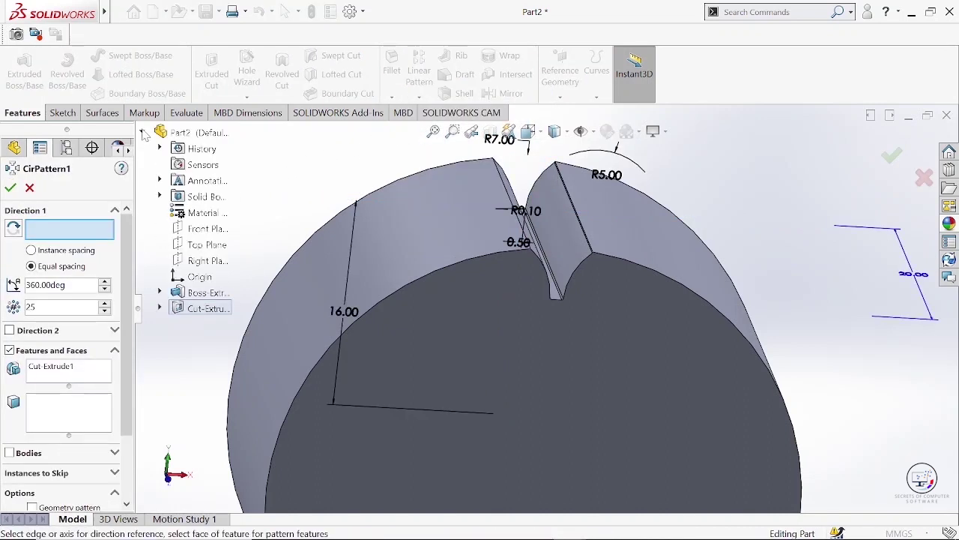
pyautogui.click(210, 309)
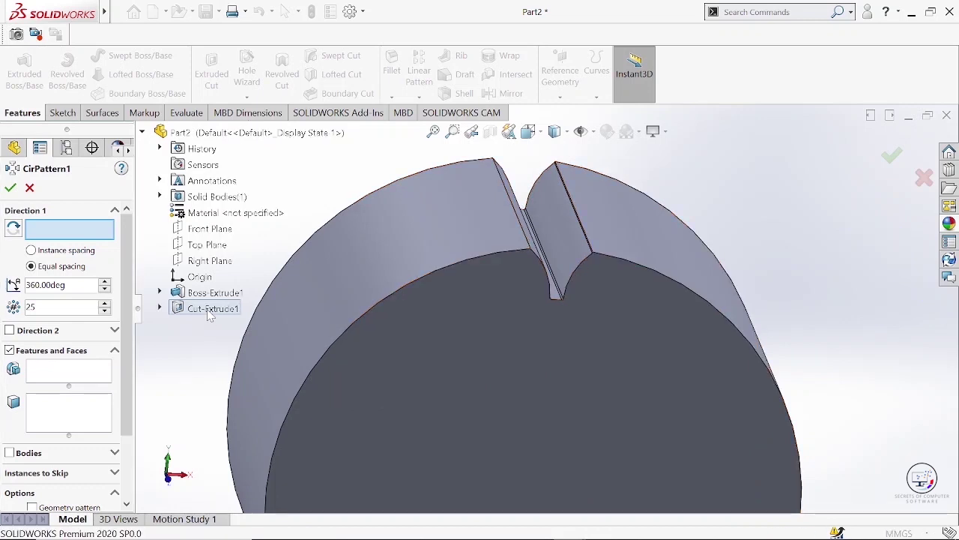
pyautogui.click(211, 309)
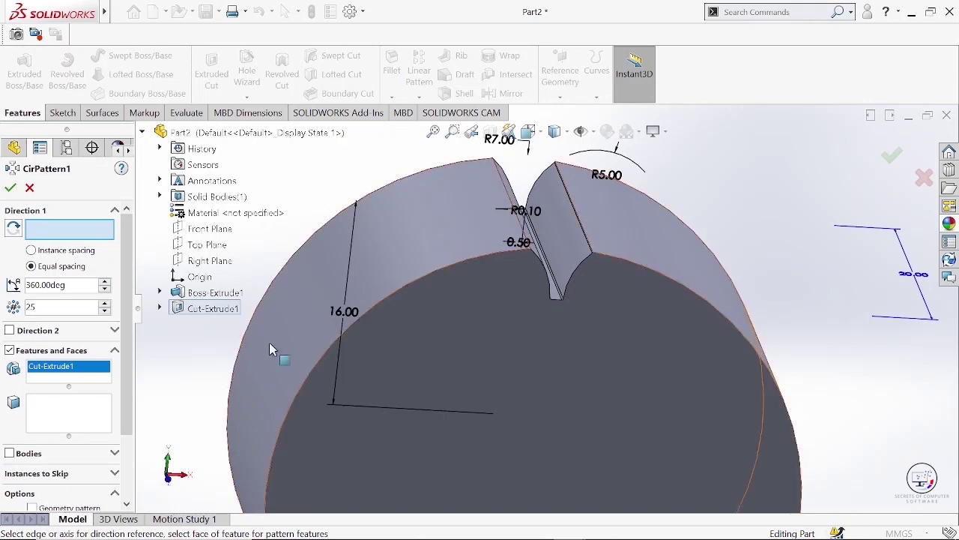
pyautogui.click(314, 373)
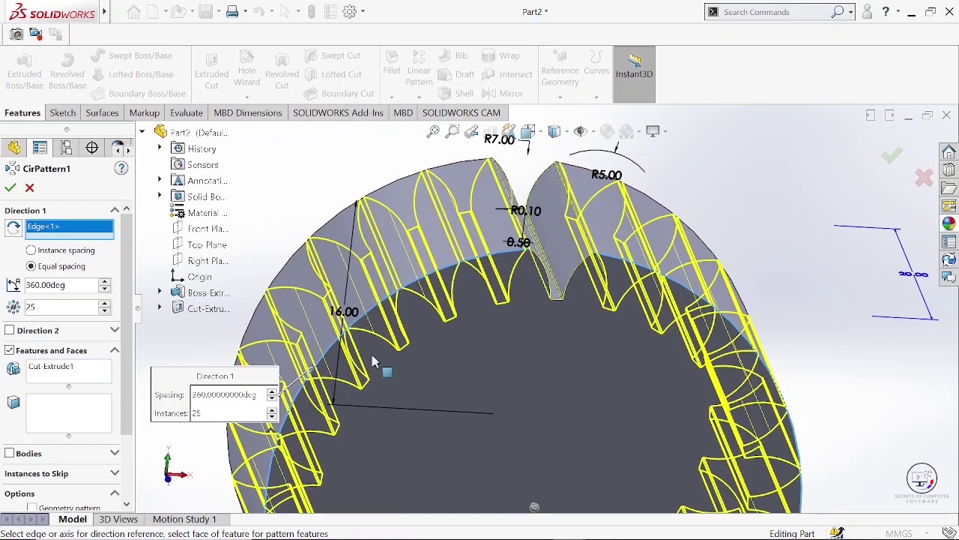
# Set the circular pattern to 23 instances and apply it.
pyautogui.scroll(2, 480, 351)
pyautogui.scroll(1, 483, 351)
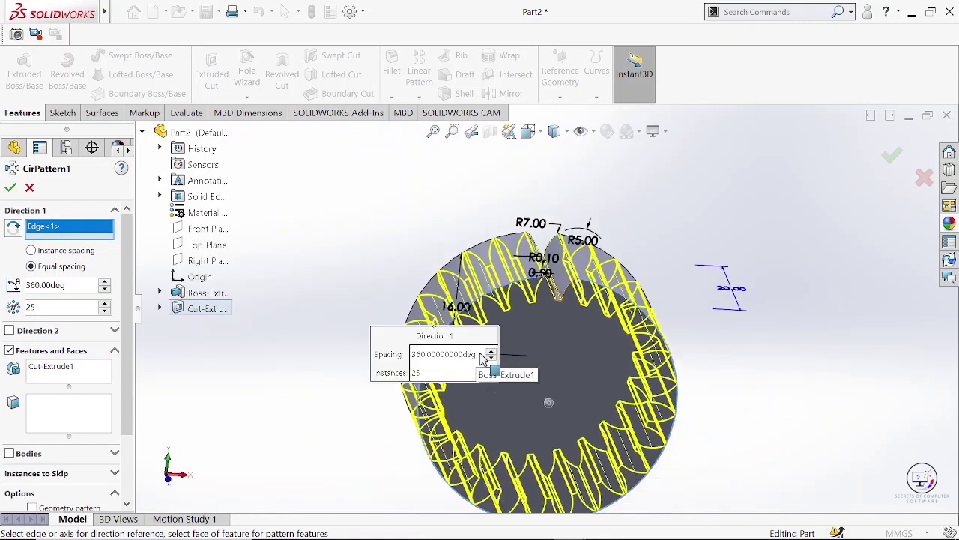
pyautogui.scroll(1, 517, 353)
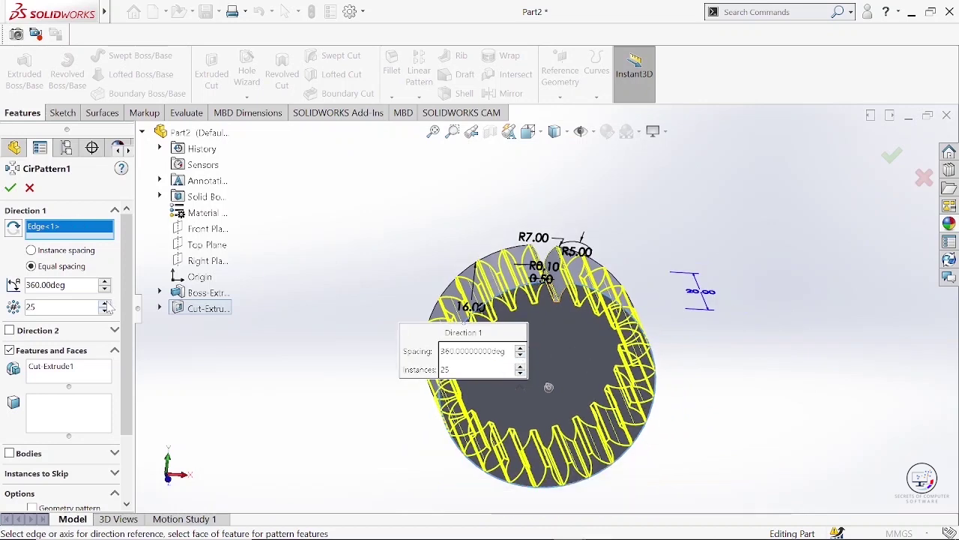
pyautogui.click(107, 304)
pyautogui.click(106, 304)
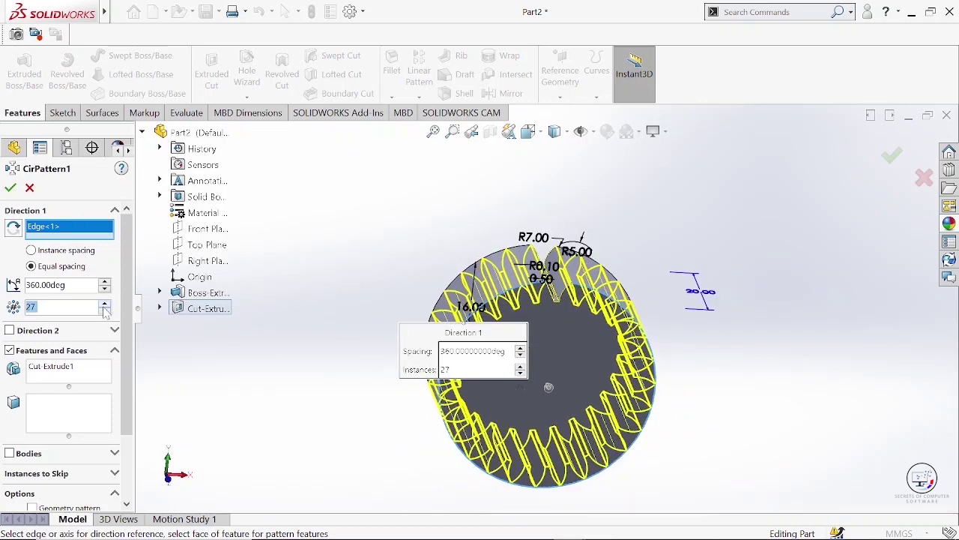
pyautogui.click(105, 311)
pyautogui.click(105, 311)
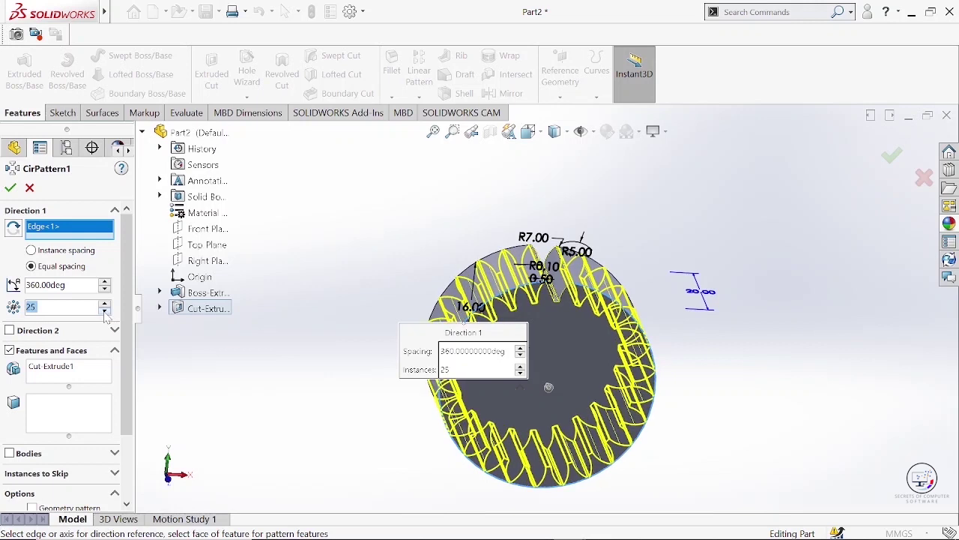
pyautogui.click(105, 311)
pyautogui.click(105, 311)
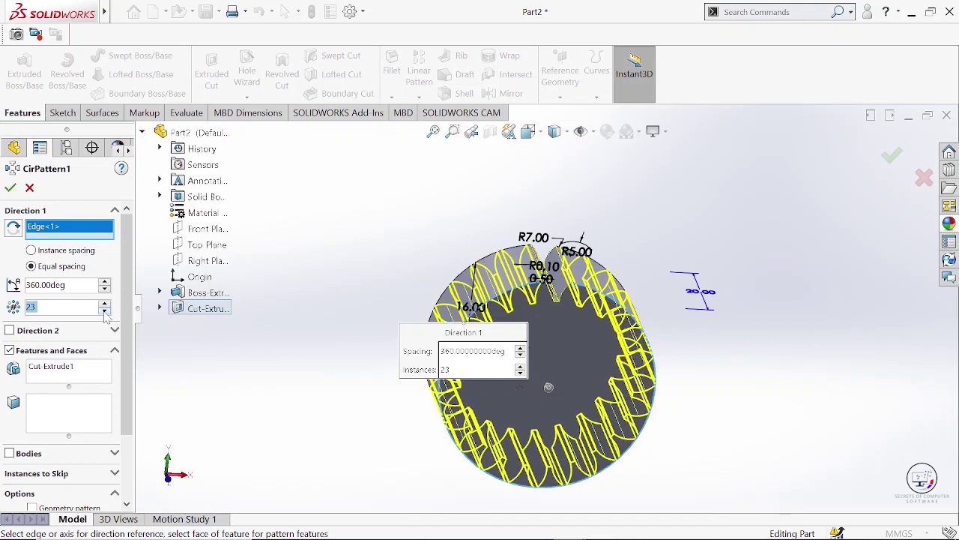
pyautogui.click(10, 188)
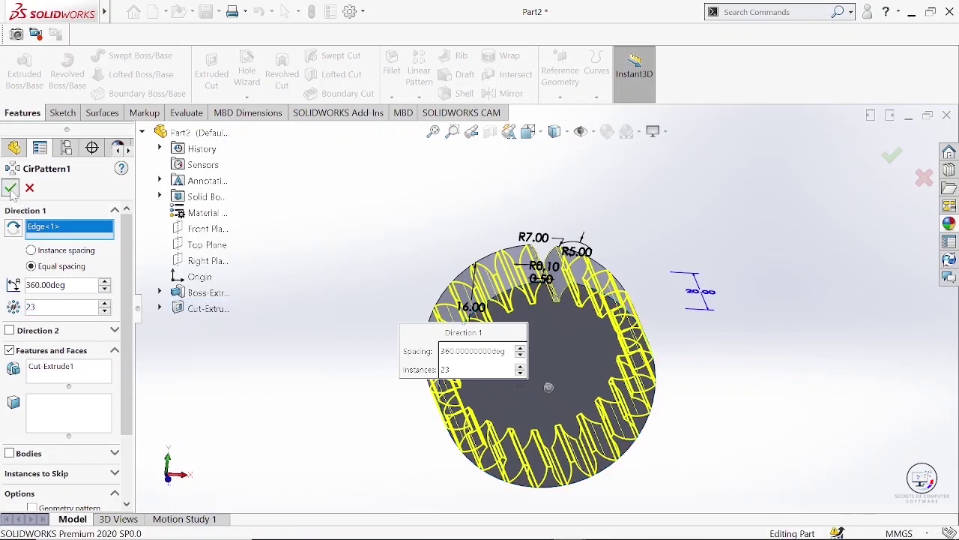
# Select the gear's front face, view it normal, and begin a sketch on it.
pyautogui.moveTo(494, 358); pyautogui.dragTo(504, 451, button='middle')
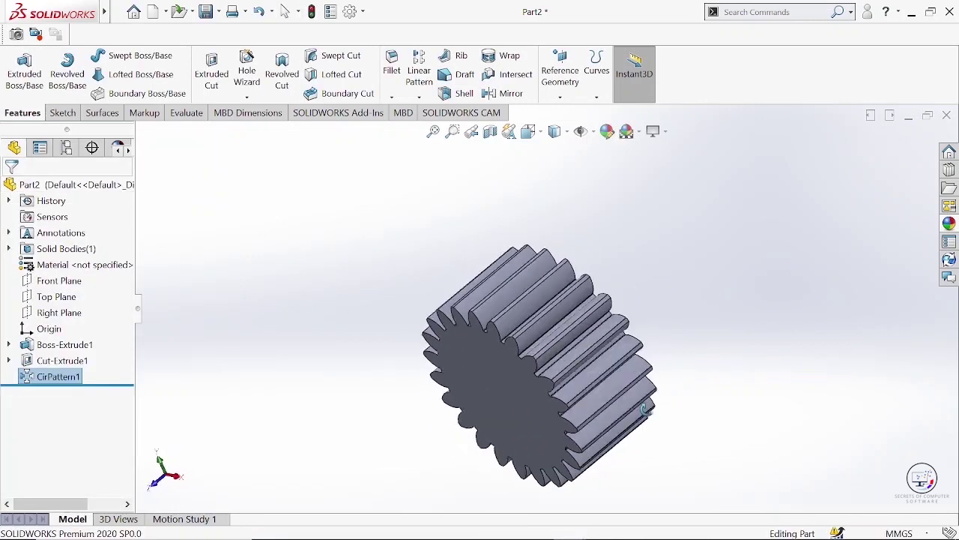
pyautogui.moveTo(377, 271)
pyautogui.mouseDown(button='middle')
pyautogui.moveTo(394, 314)
pyautogui.moveTo(541, 359)
pyautogui.mouseUp(button='middle')
pyautogui.click(540, 359)
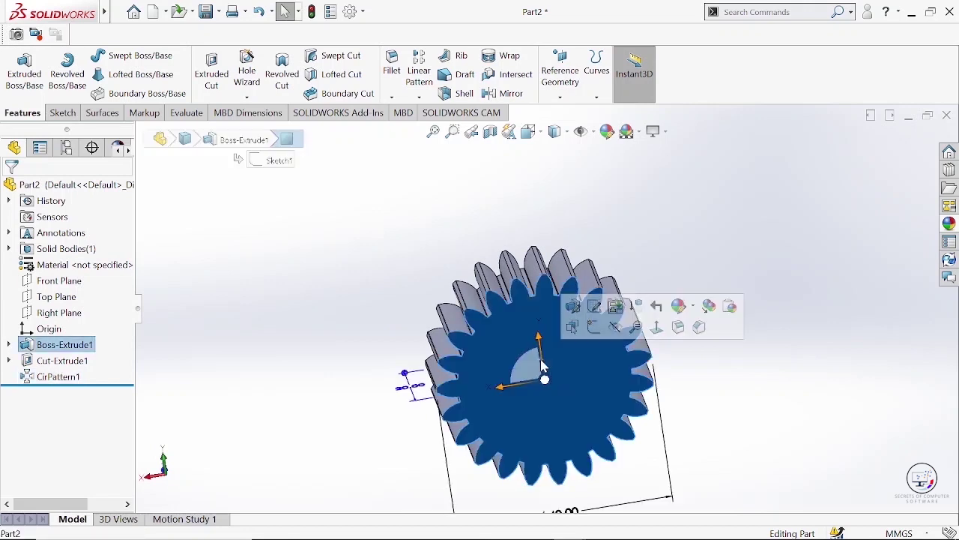
pyautogui.click(656, 327)
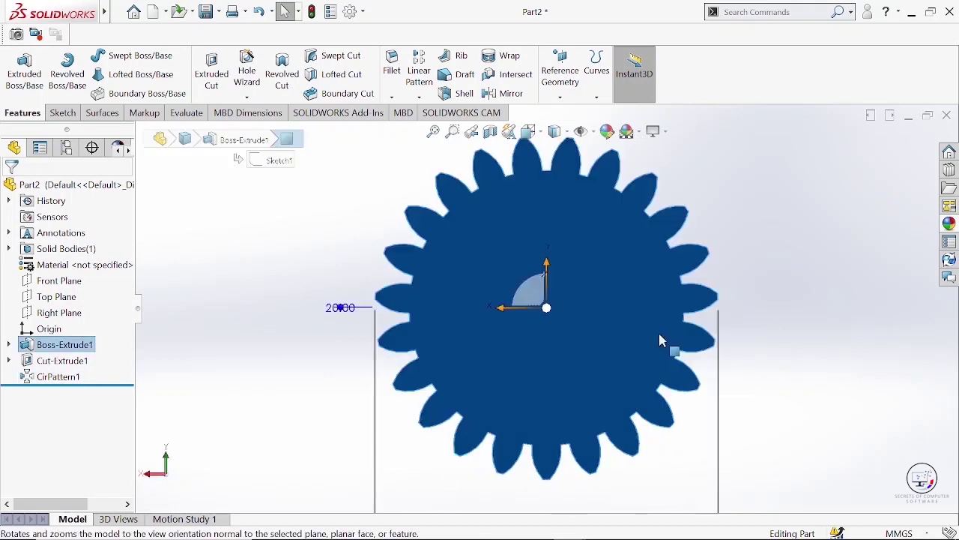
pyautogui.click(66, 113)
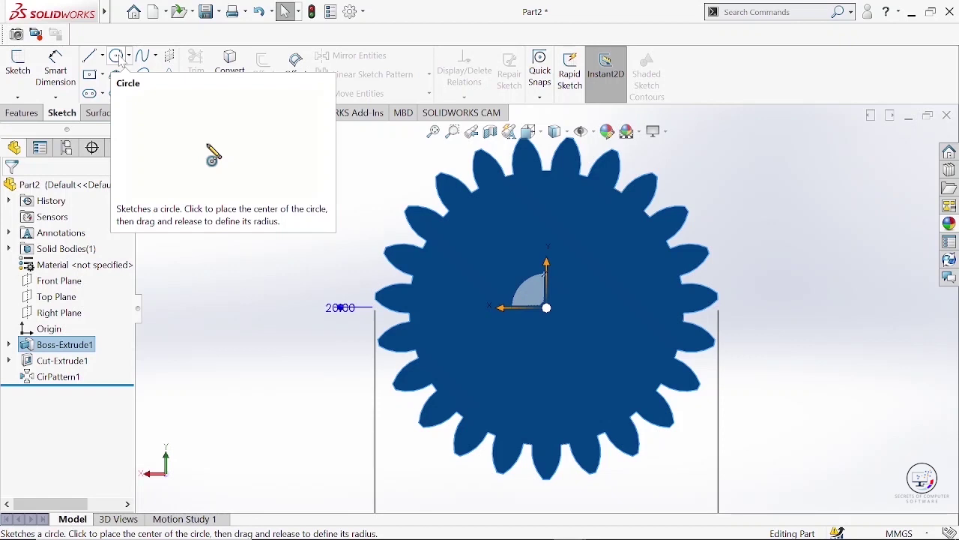
# Draw an origin-centred circle and dimension its diameter to 25 mm.
pyautogui.click(117, 57)
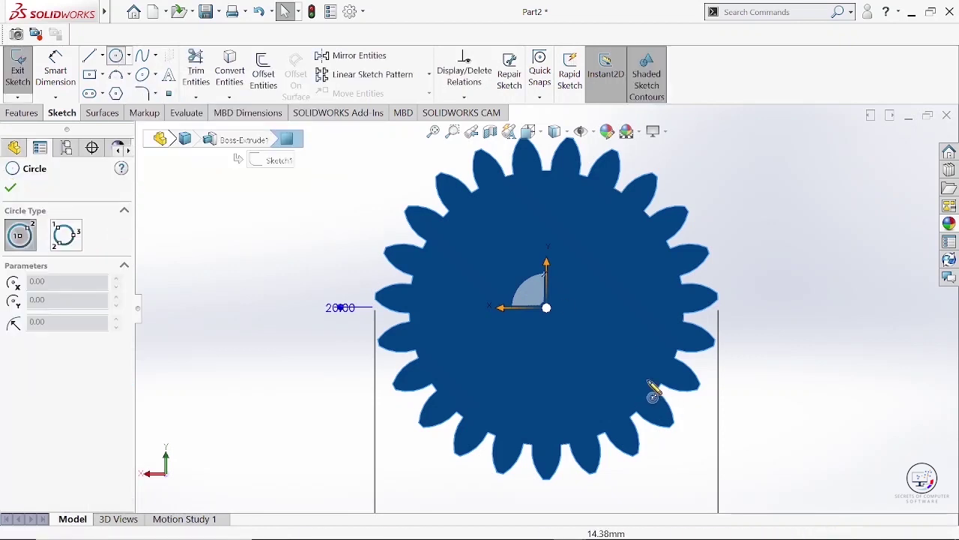
pyautogui.click(547, 306)
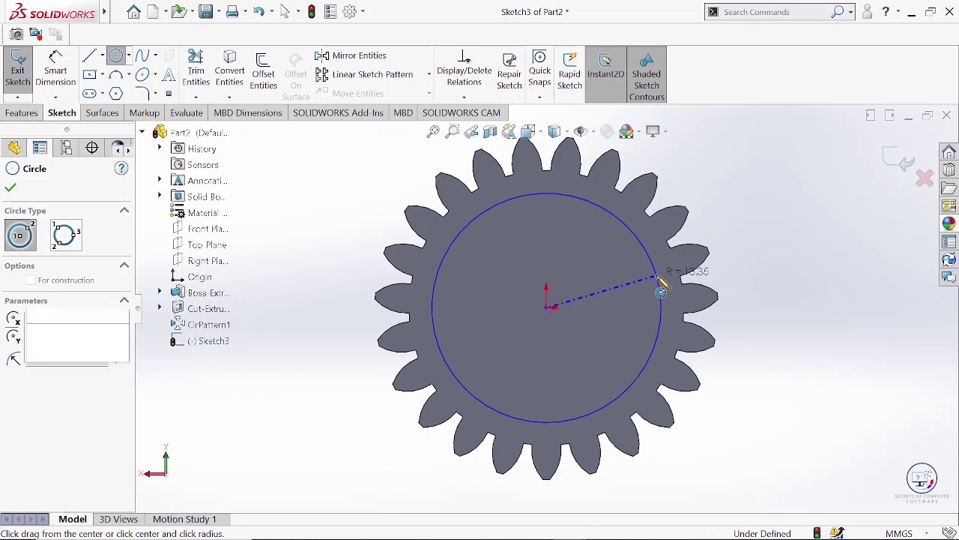
pyautogui.click(663, 280)
pyautogui.click(56, 69)
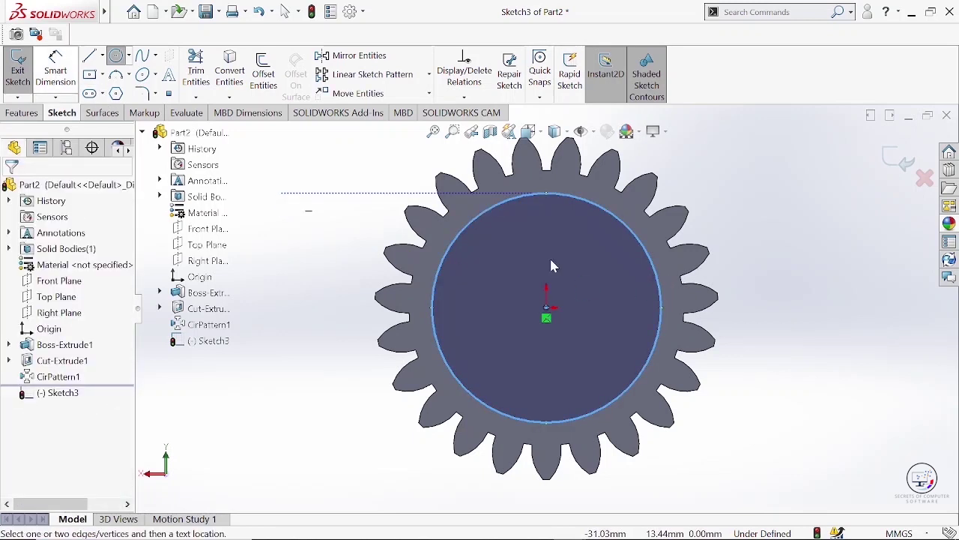
pyautogui.click(664, 332)
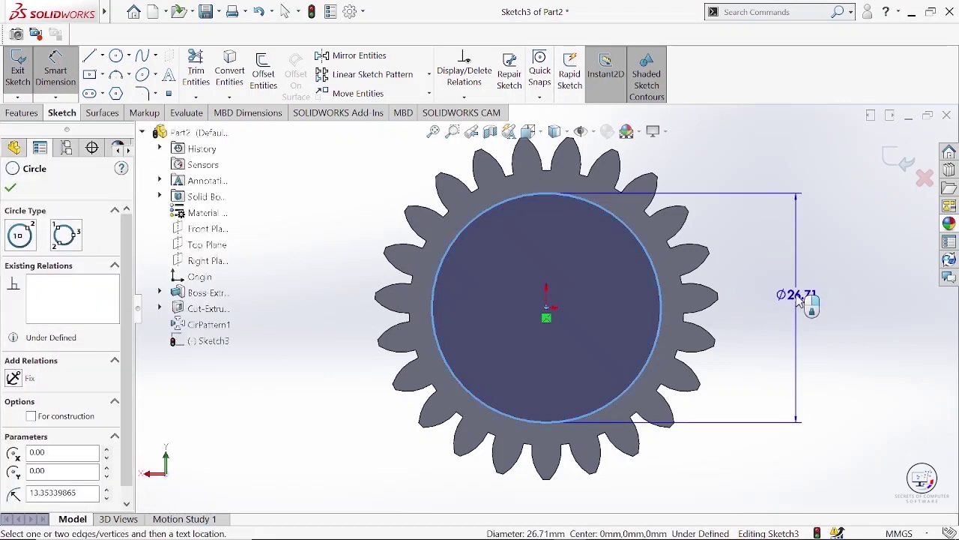
pyautogui.click(799, 297)
pyautogui.click(798, 298)
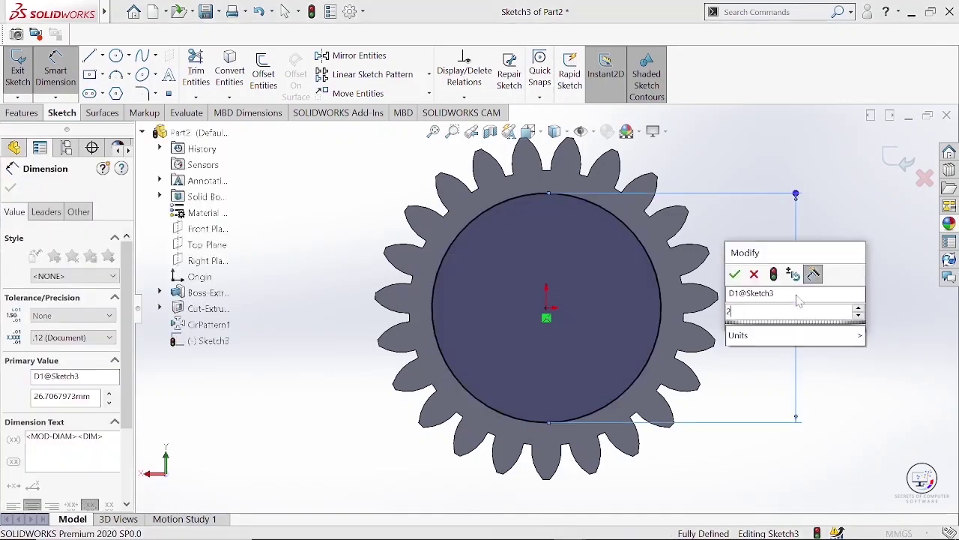
pyautogui.write('25')
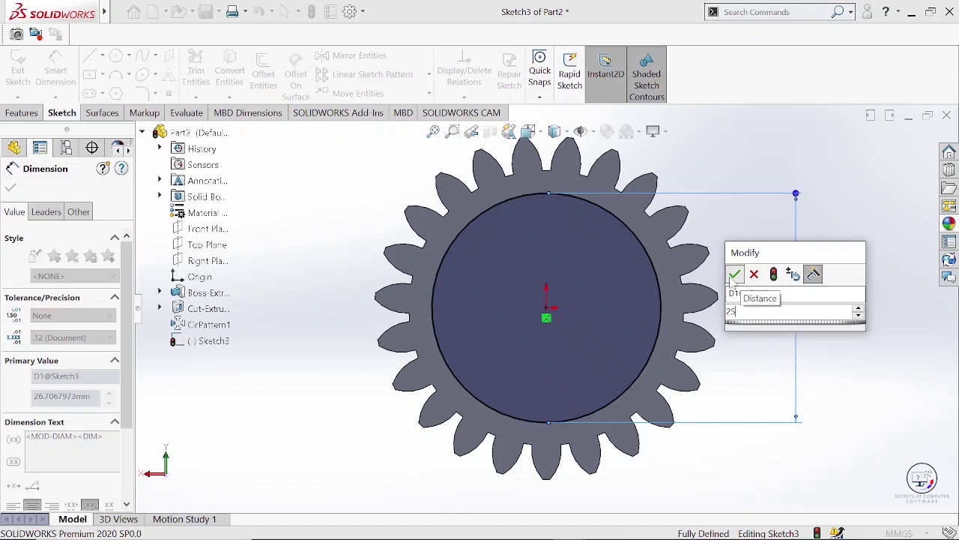
pyautogui.click(754, 274)
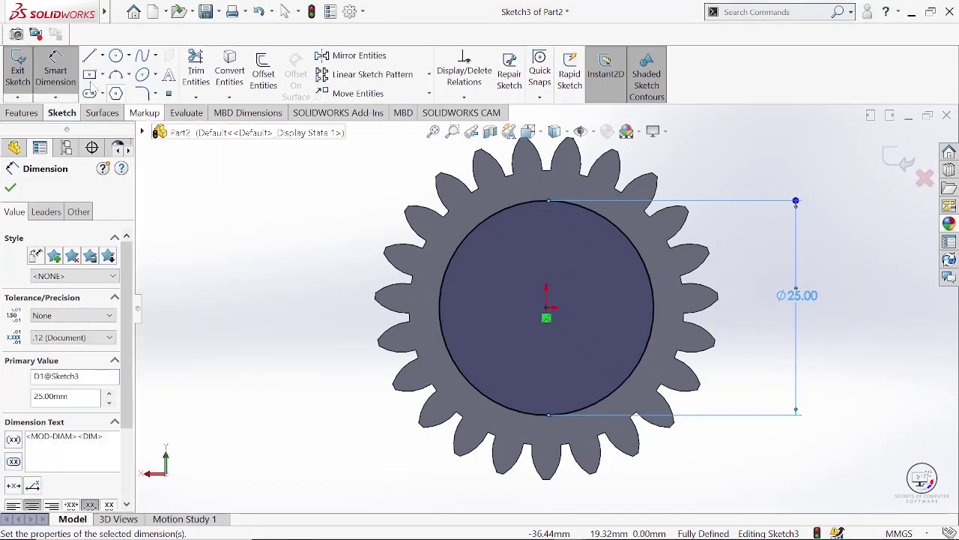
pyautogui.click(116, 56)
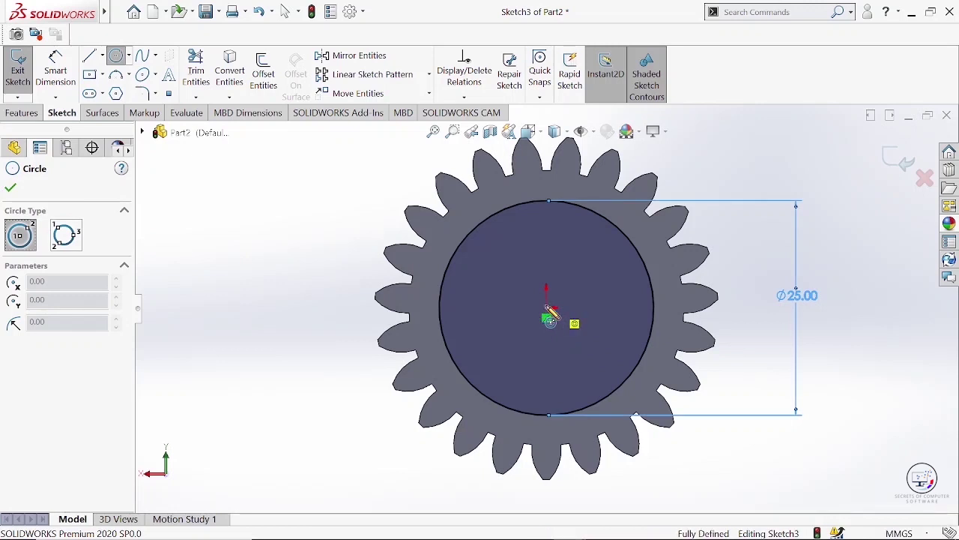
# Add a second origin-centred circle inside the first and dimension it to Ø18 mm.
pyautogui.click(546, 307)
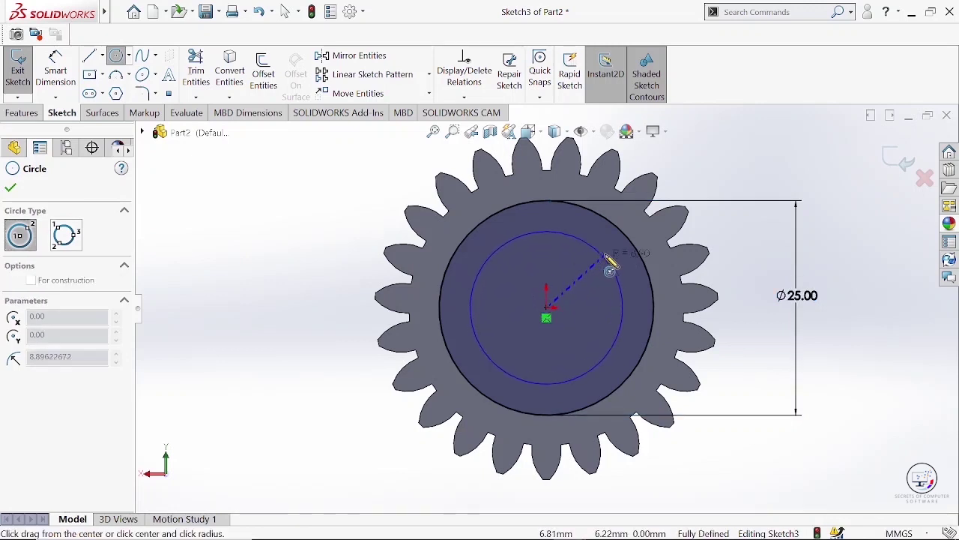
pyautogui.click(609, 263)
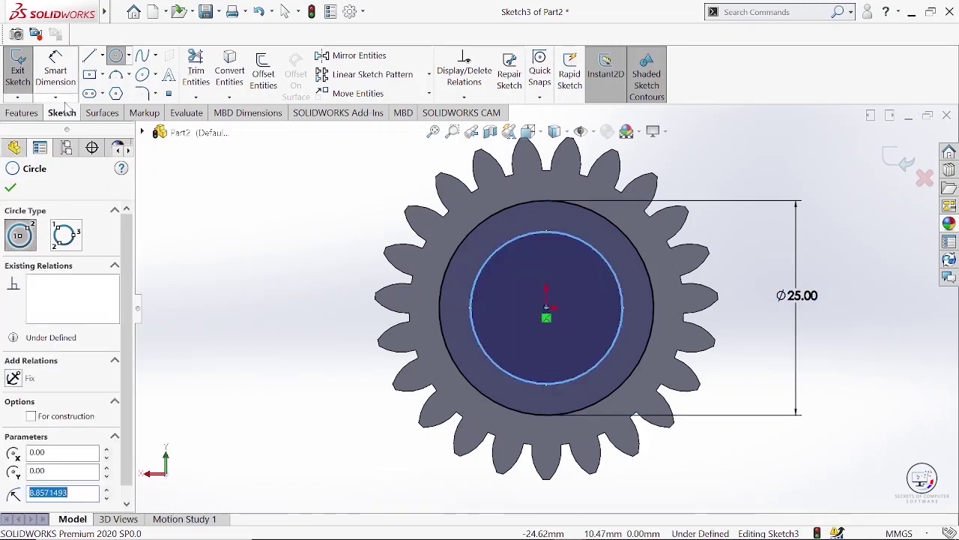
pyautogui.click(616, 337)
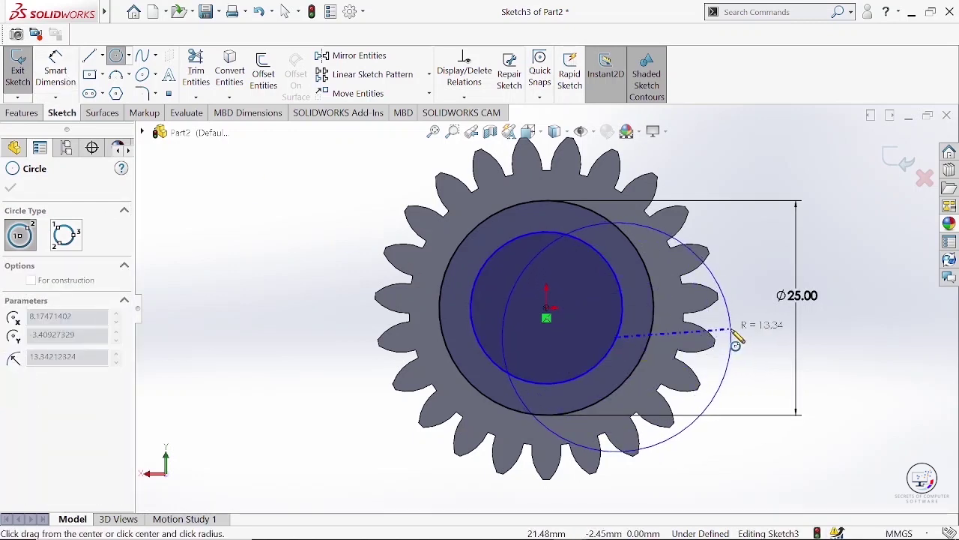
pyautogui.press('Escape')
pyautogui.click(55, 71)
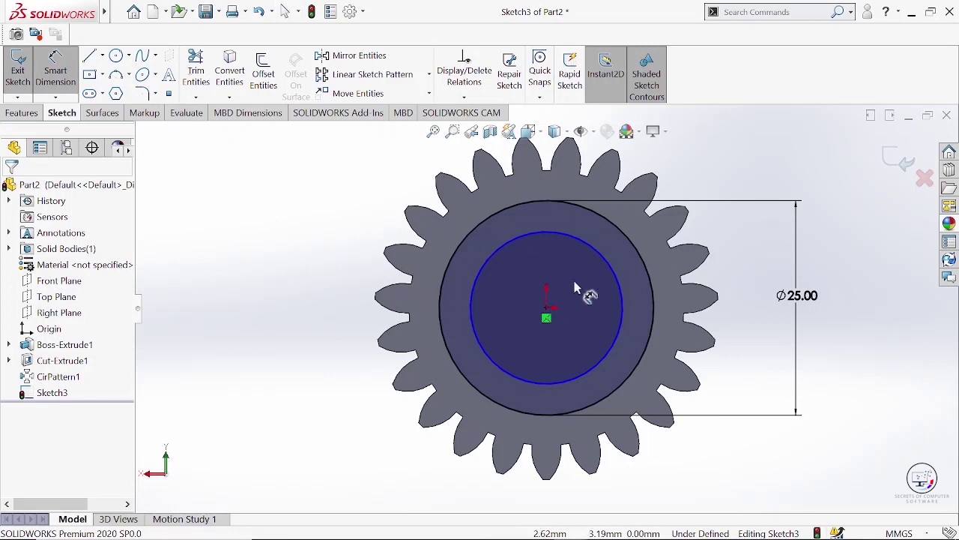
pyautogui.click(621, 268)
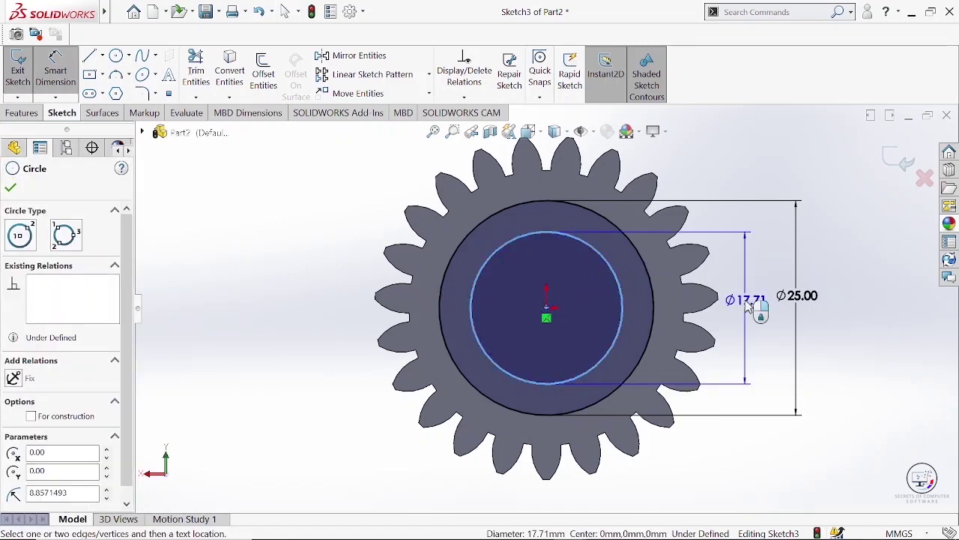
pyautogui.click(747, 308)
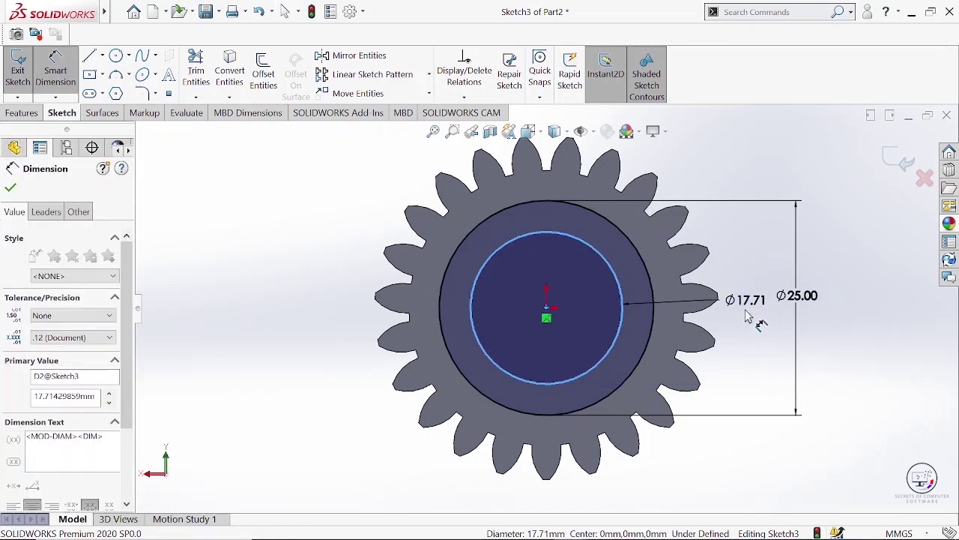
pyautogui.write('18')
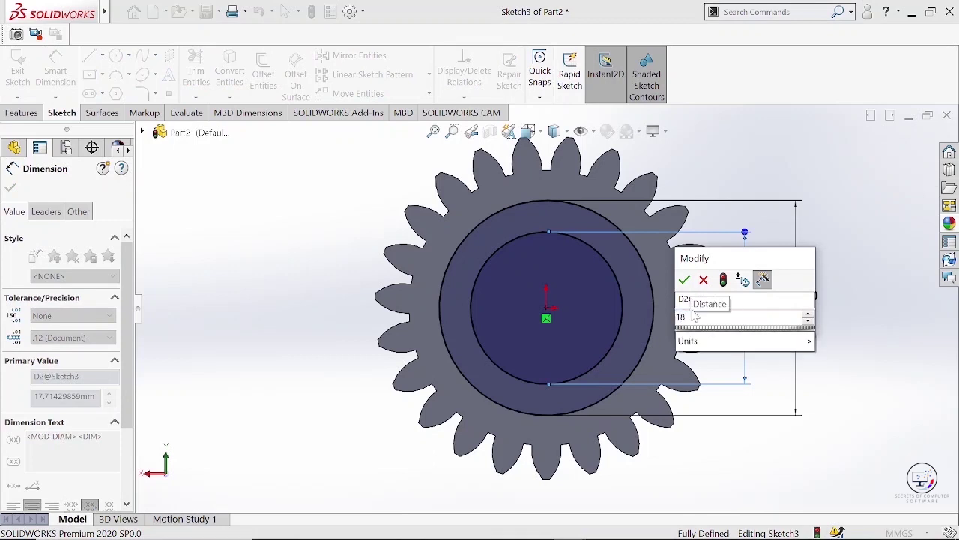
pyautogui.click(686, 280)
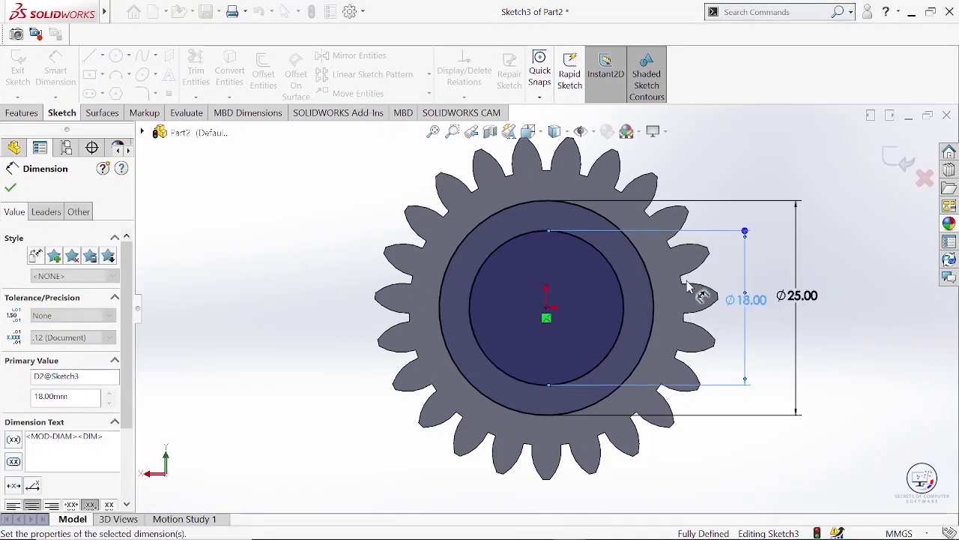
pyautogui.click(11, 189)
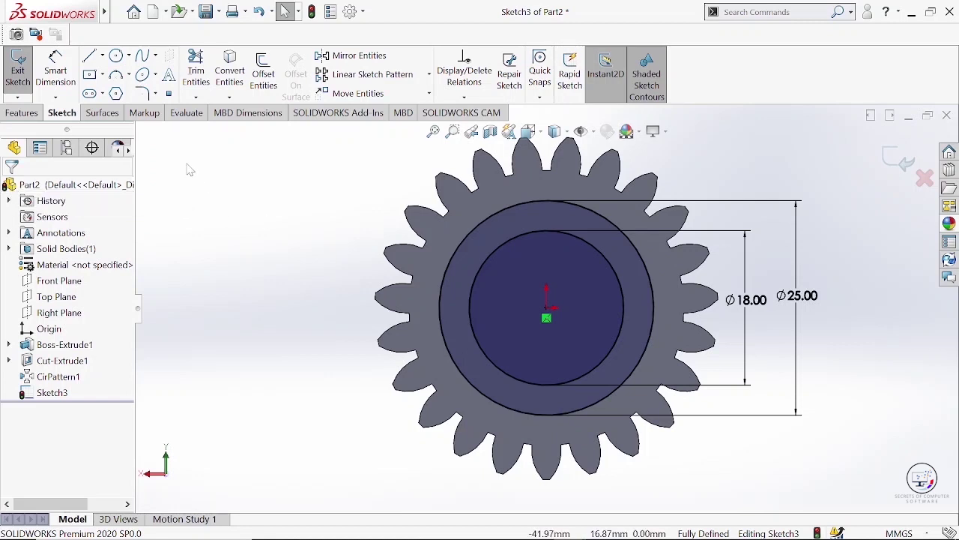
pyautogui.click(21, 113)
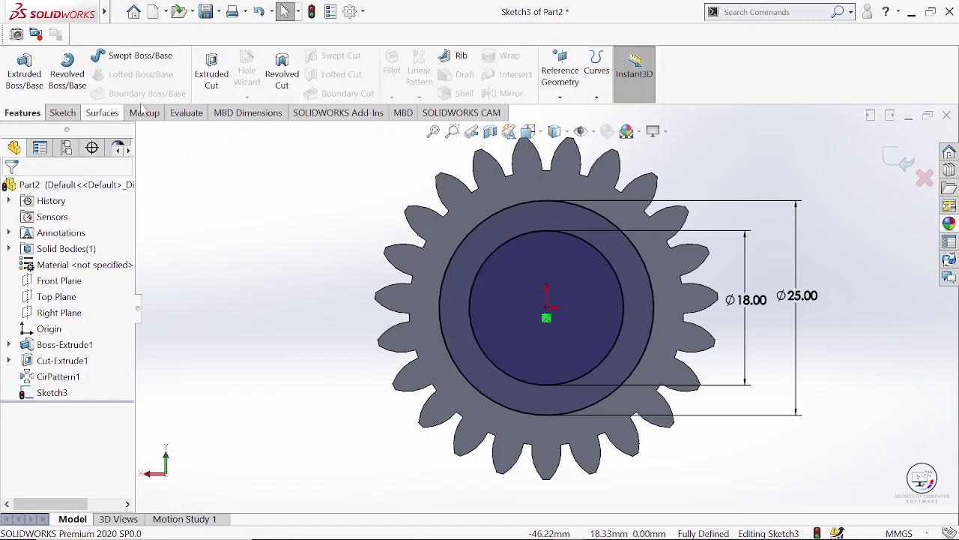
# Cut the ring between the Ø18 and Ø25 circles 5 mm deep as a blind Extruded Cut.
pyautogui.click(217, 80)
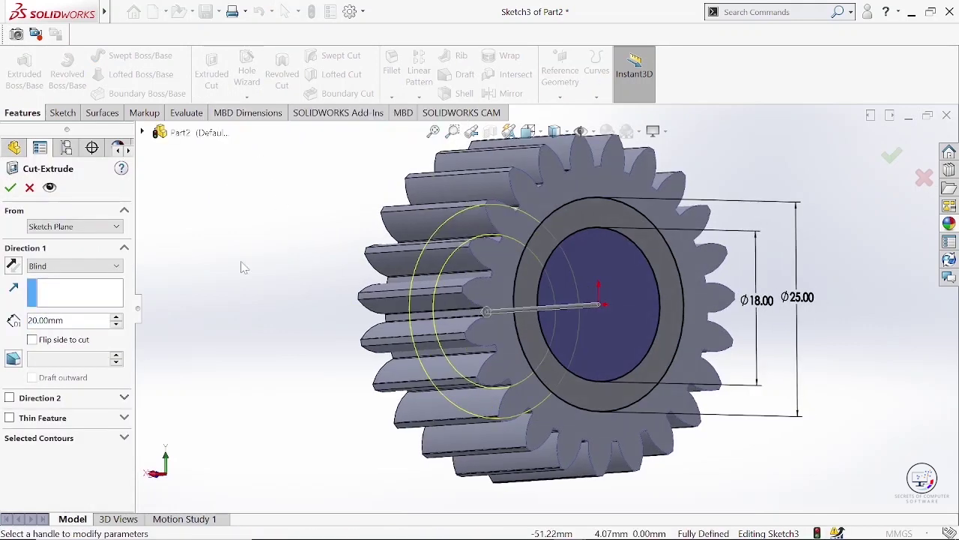
pyautogui.click(116, 324)
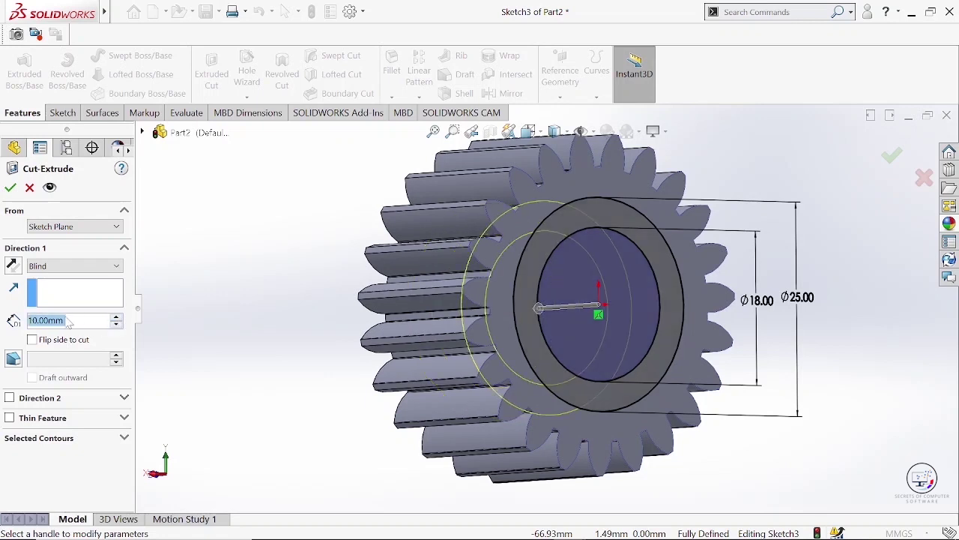
pyautogui.write('5')
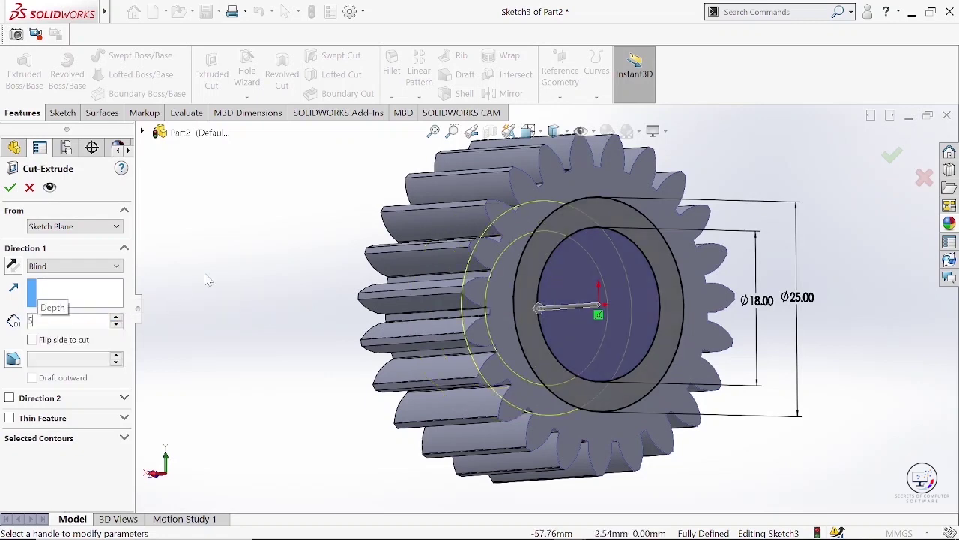
pyautogui.press('Return')
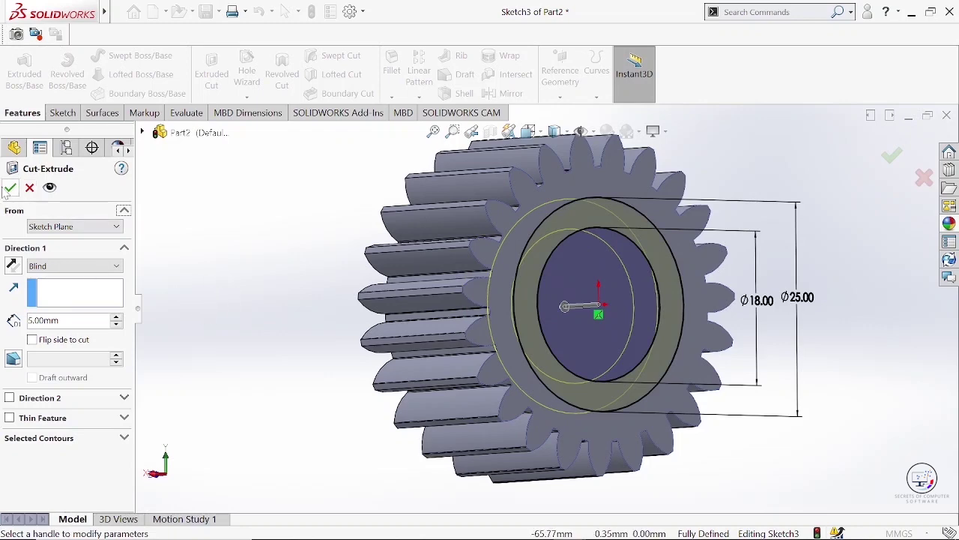
pyautogui.click(10, 188)
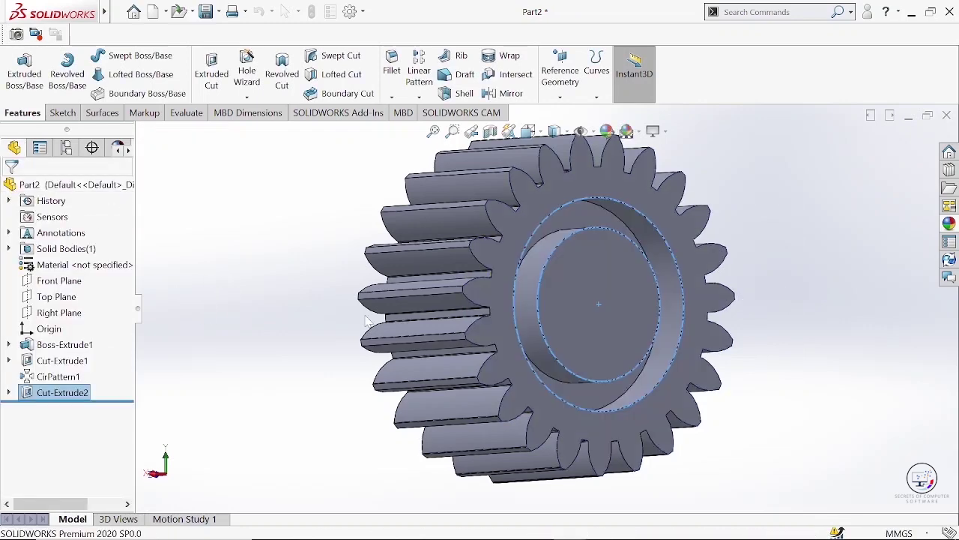
# Create a reference plane offset 10 mm from the Front Plane.
pyautogui.moveTo(806, 338); pyautogui.dragTo(690, 346, button='middle')
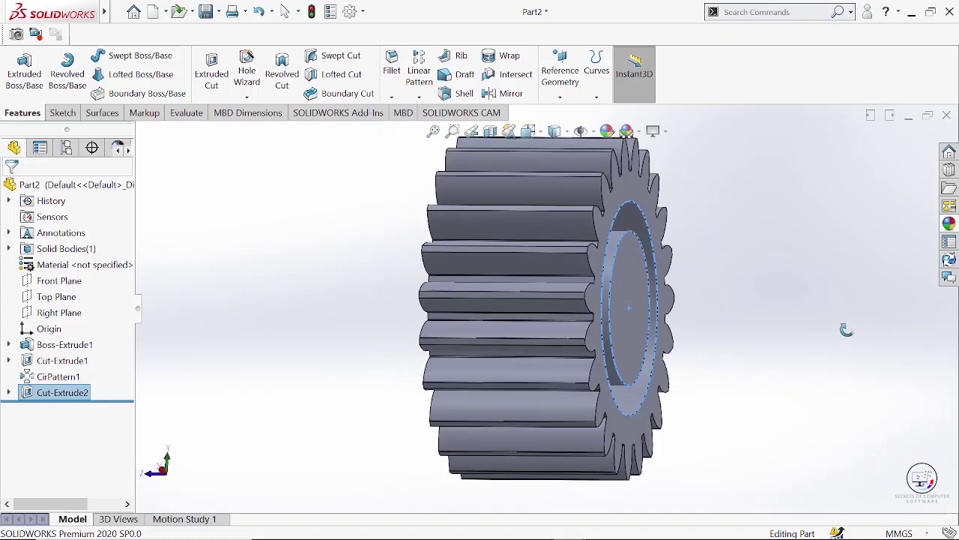
pyautogui.click(45, 280)
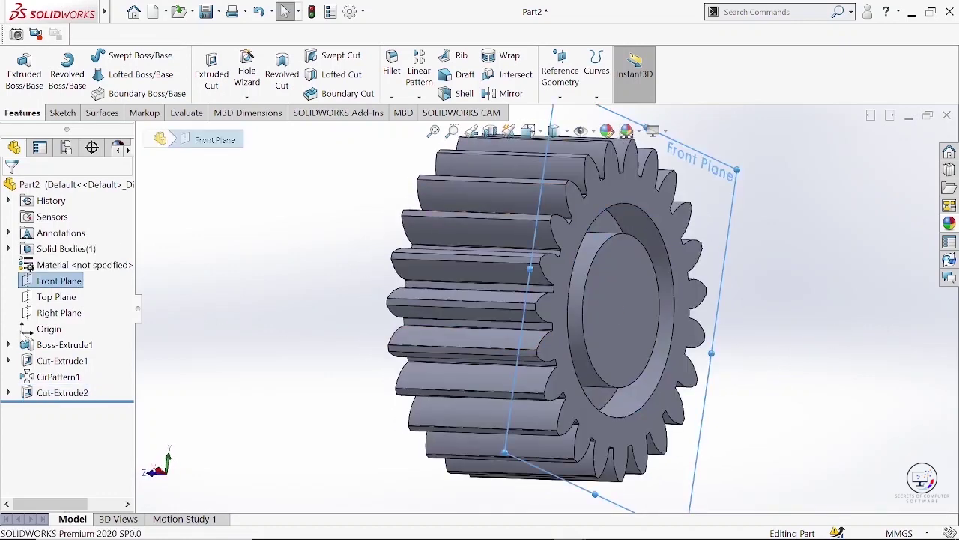
pyautogui.click(100, 260)
pyautogui.moveTo(267, 291)
pyautogui.mouseDown(button='middle')
pyautogui.moveTo(527, 358)
pyautogui.moveTo(517, 255)
pyautogui.mouseUp(button='middle')
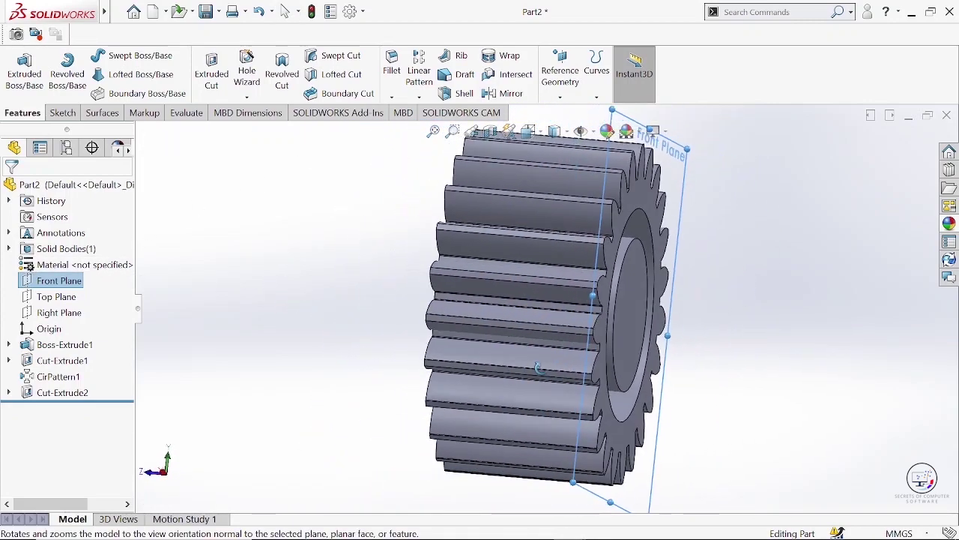
pyautogui.click(560, 98)
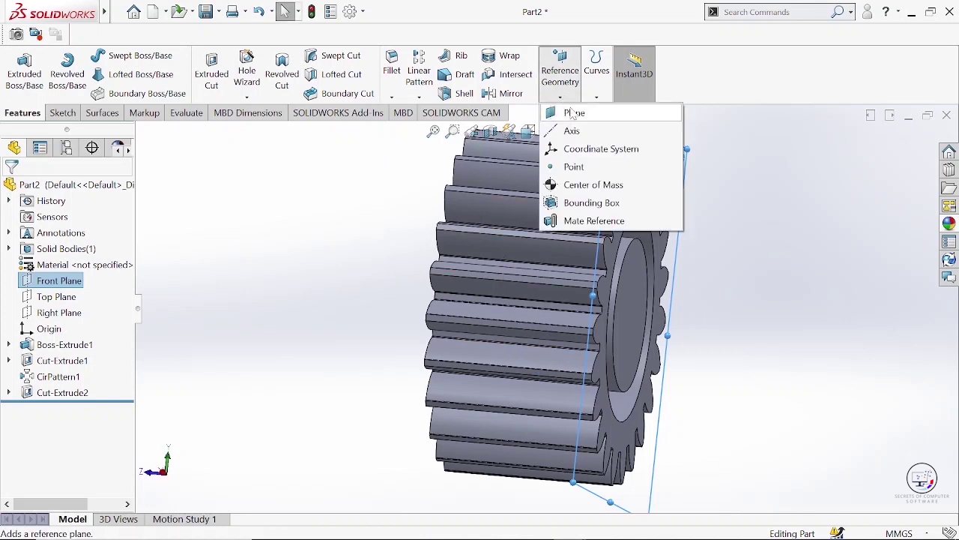
pyautogui.click(574, 112)
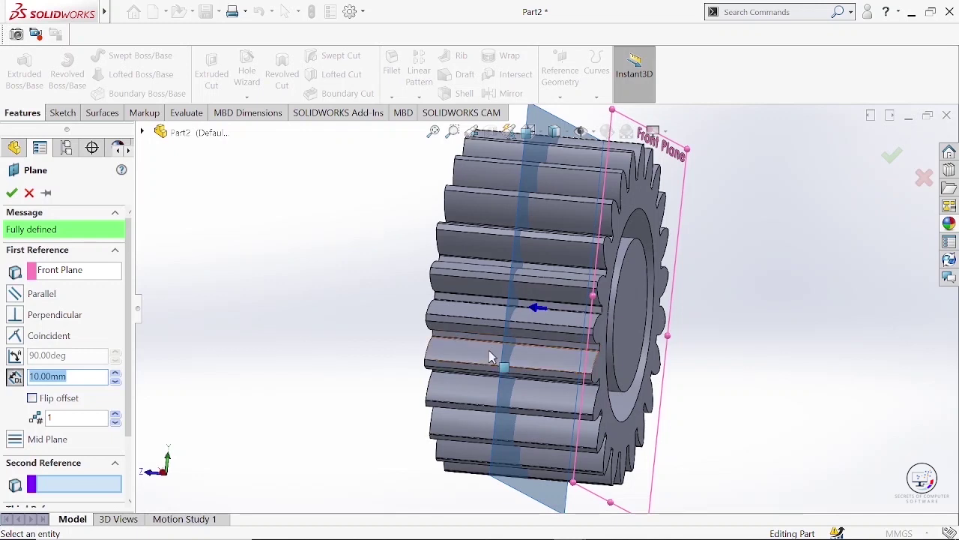
pyautogui.click(11, 193)
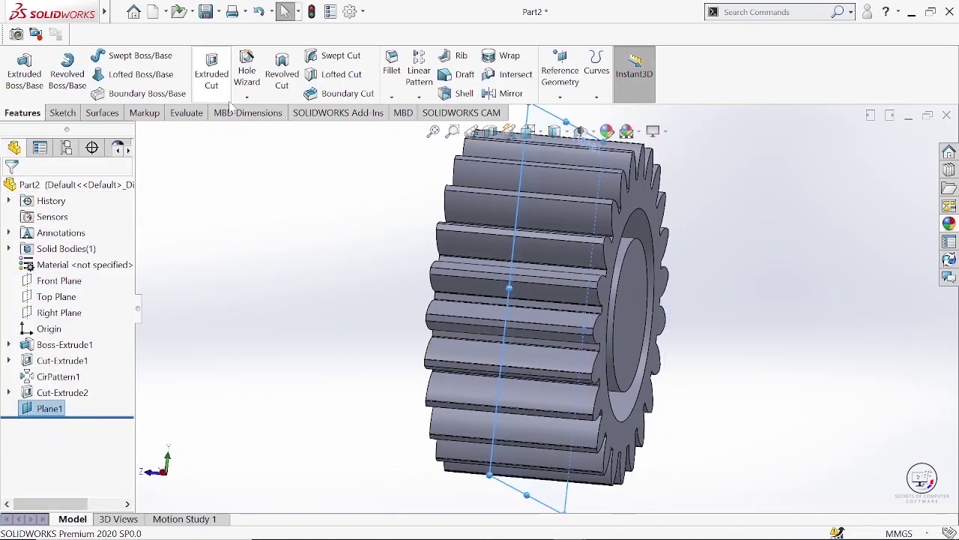
# Mirror Cut-Extrude2 across Plane1 to create Mirror1.
pyautogui.click(509, 94)
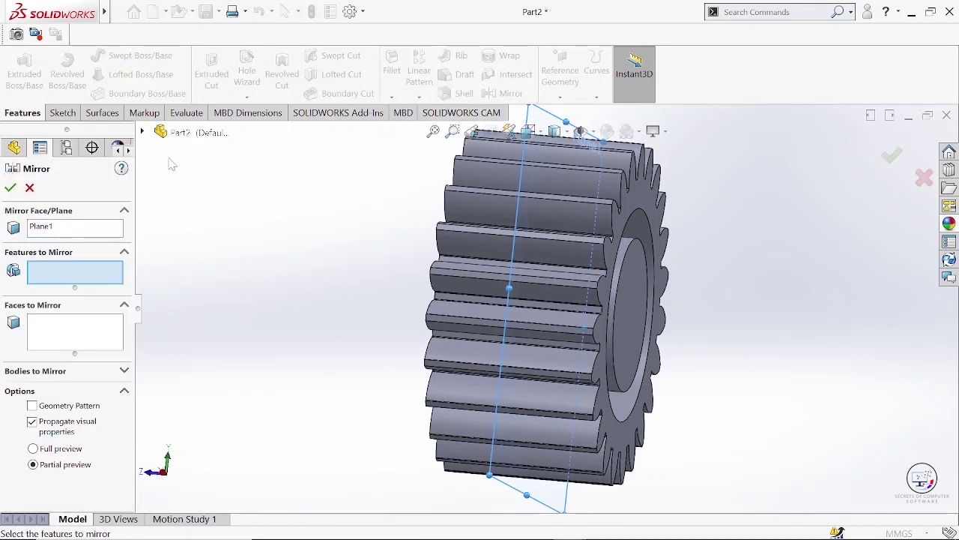
pyautogui.click(142, 132)
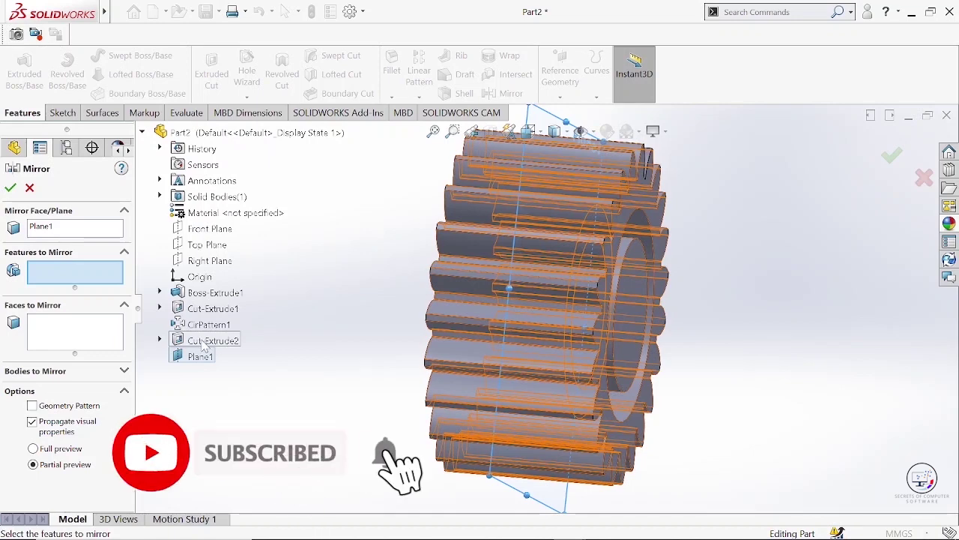
pyautogui.click(212, 340)
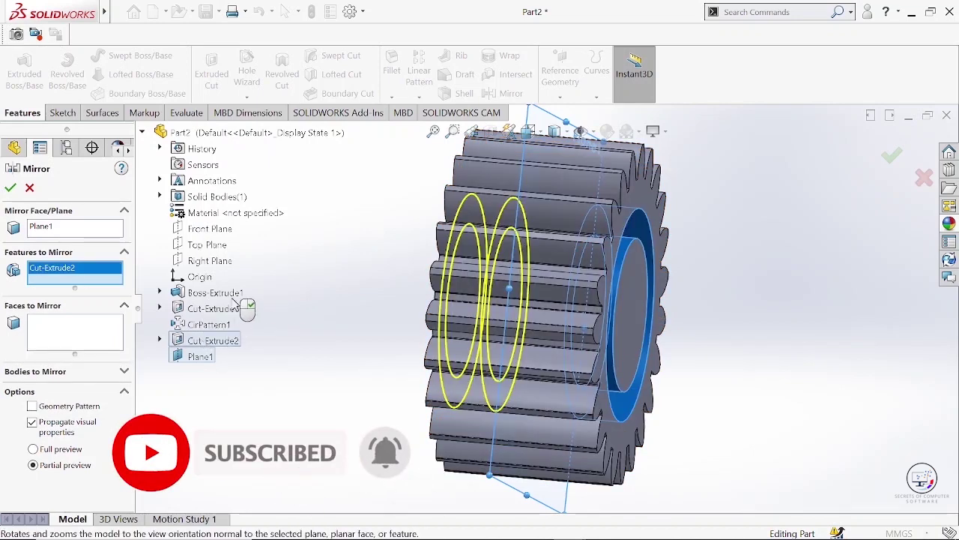
pyautogui.click(10, 188)
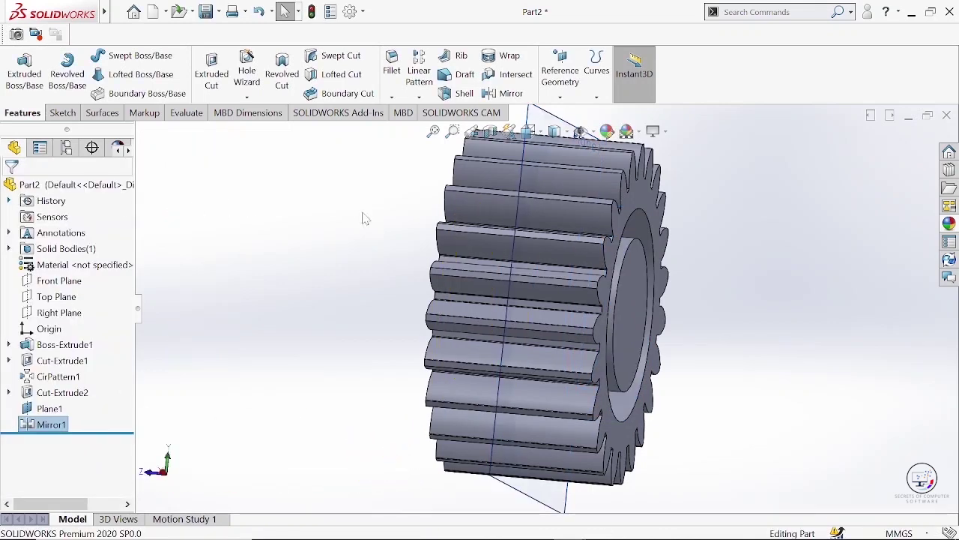
pyautogui.moveTo(365, 218); pyautogui.dragTo(353, 287, button='middle')
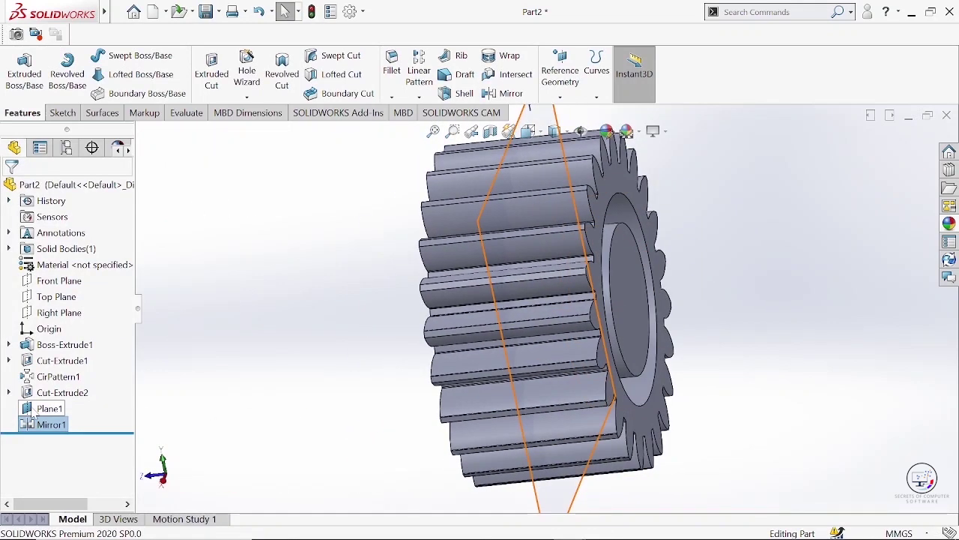
# Hide Plane1 and start a sketch on the gear's back face, viewed normal to it.
pyautogui.click(45, 409)
pyautogui.click(35, 392)
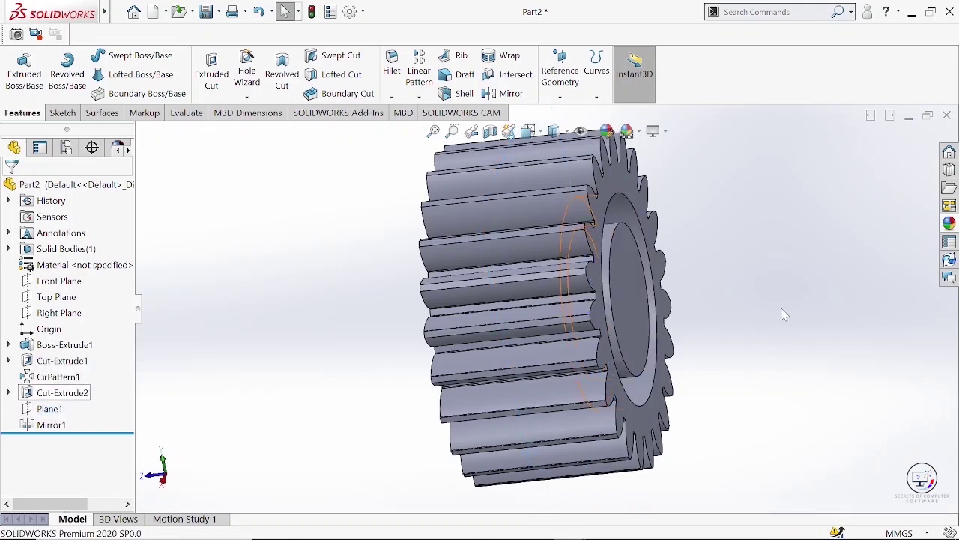
pyautogui.moveTo(792, 278); pyautogui.dragTo(714, 316, button='middle')
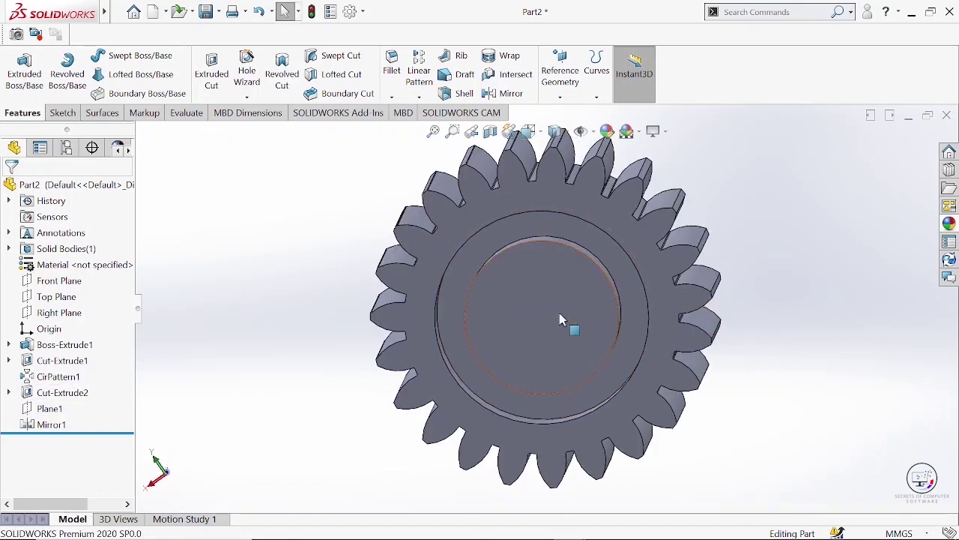
pyautogui.click(560, 315)
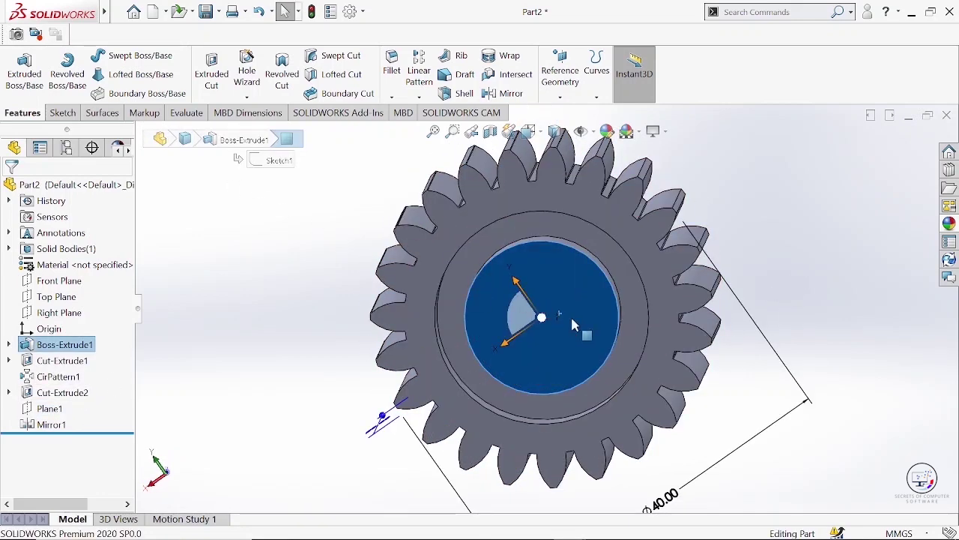
pyautogui.click(692, 288)
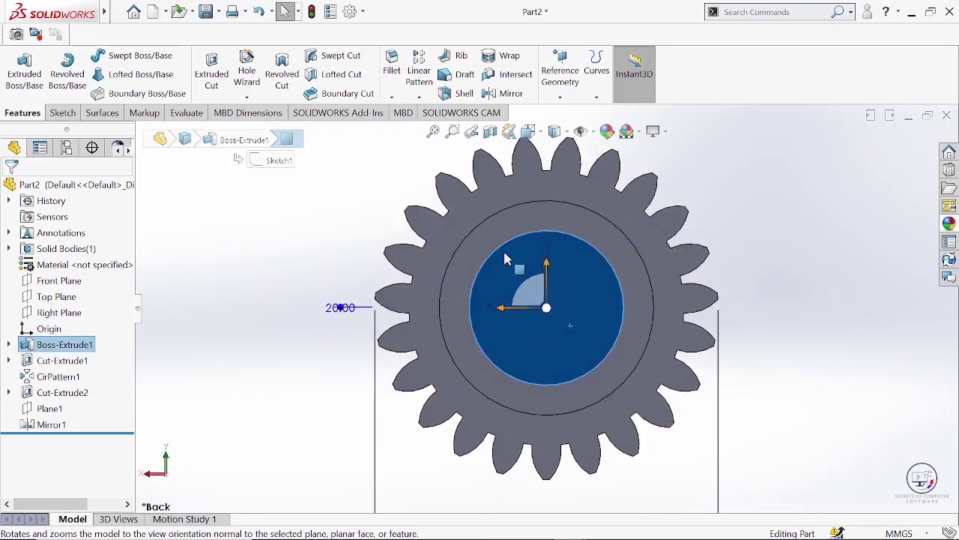
pyautogui.click(66, 112)
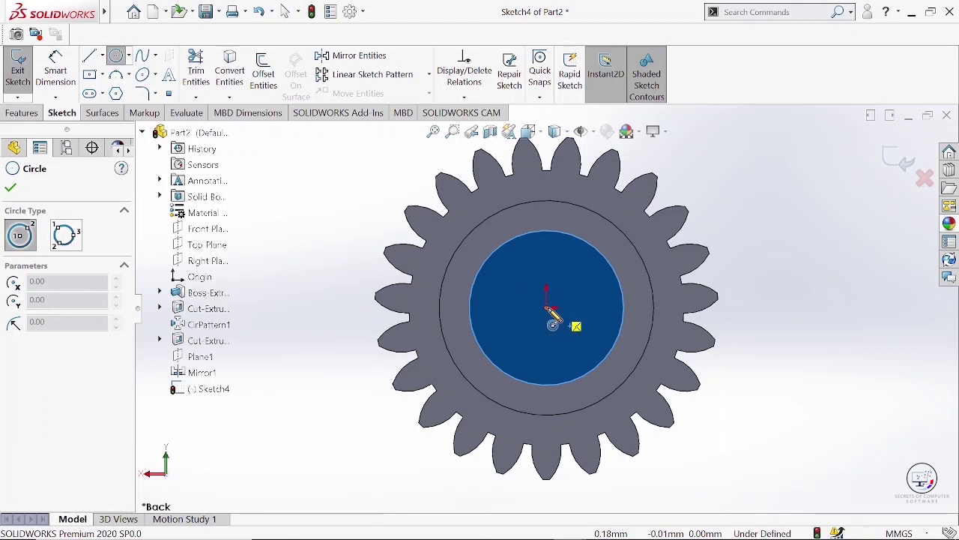
# Draw an origin-centred circle on the back face and dimension it to Ø12 mm.
pyautogui.click(546, 307)
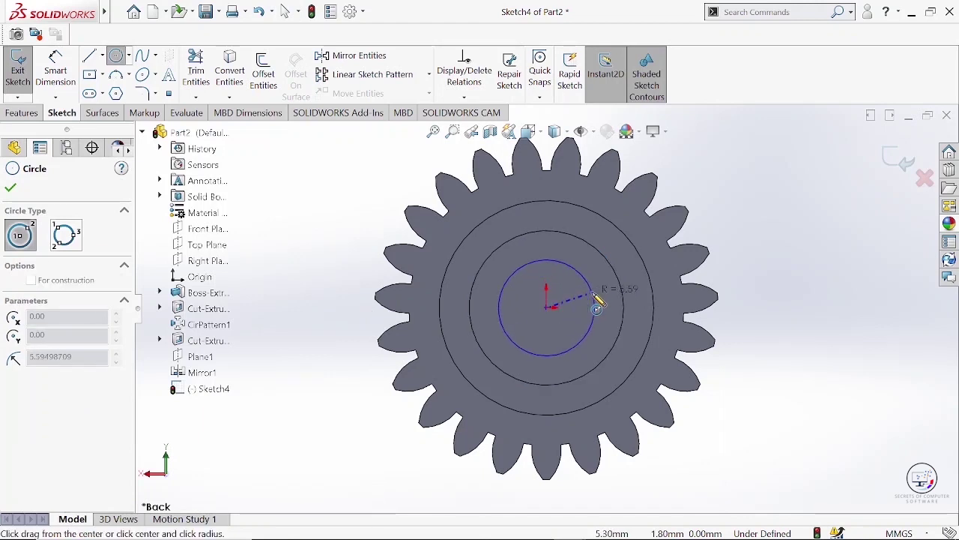
pyautogui.click(593, 303)
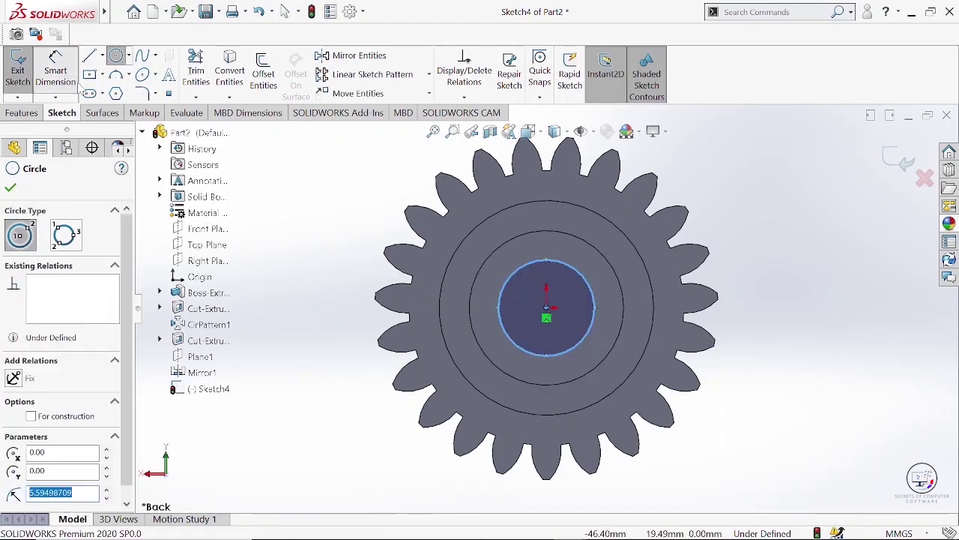
pyautogui.click(56, 71)
pyautogui.click(587, 280)
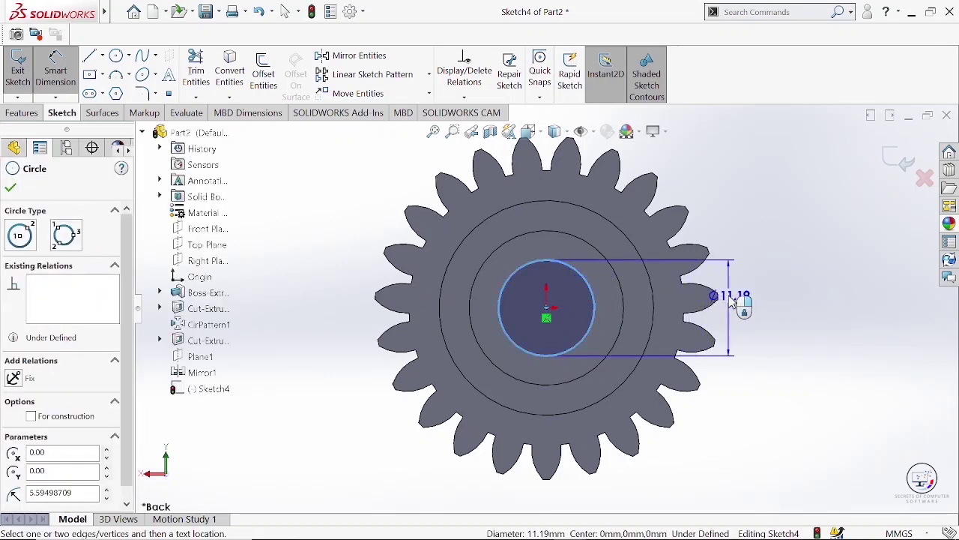
pyautogui.click(733, 302)
pyautogui.click(731, 302)
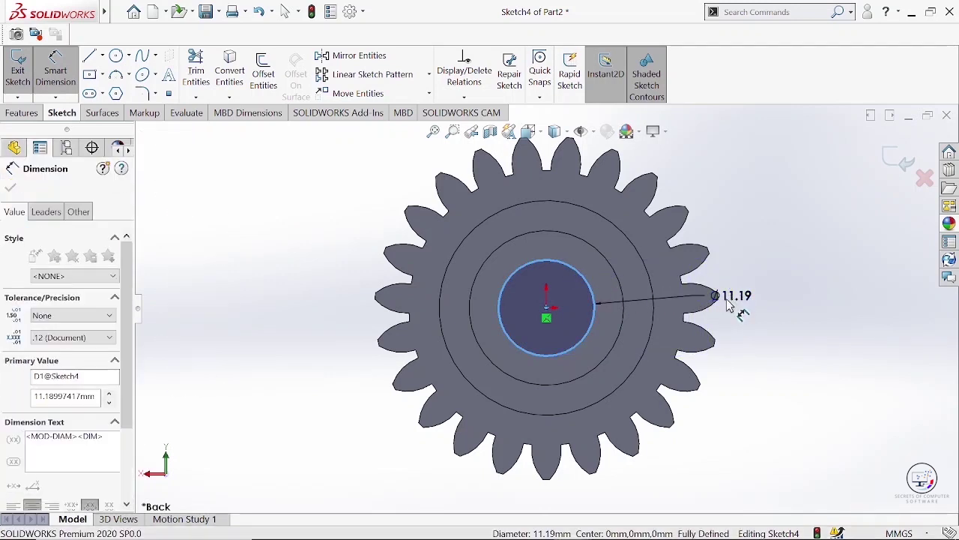
pyautogui.write('12')
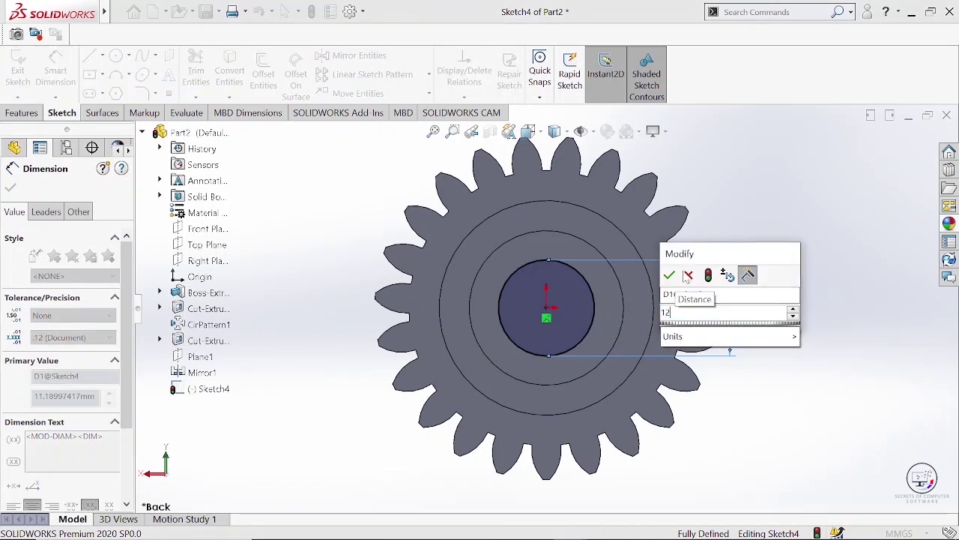
pyautogui.click(670, 275)
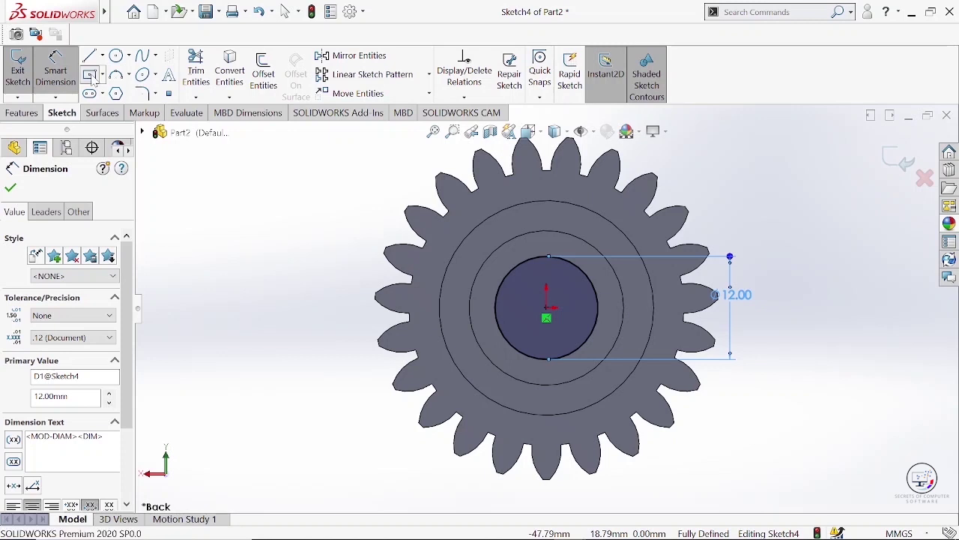
pyautogui.click(90, 75)
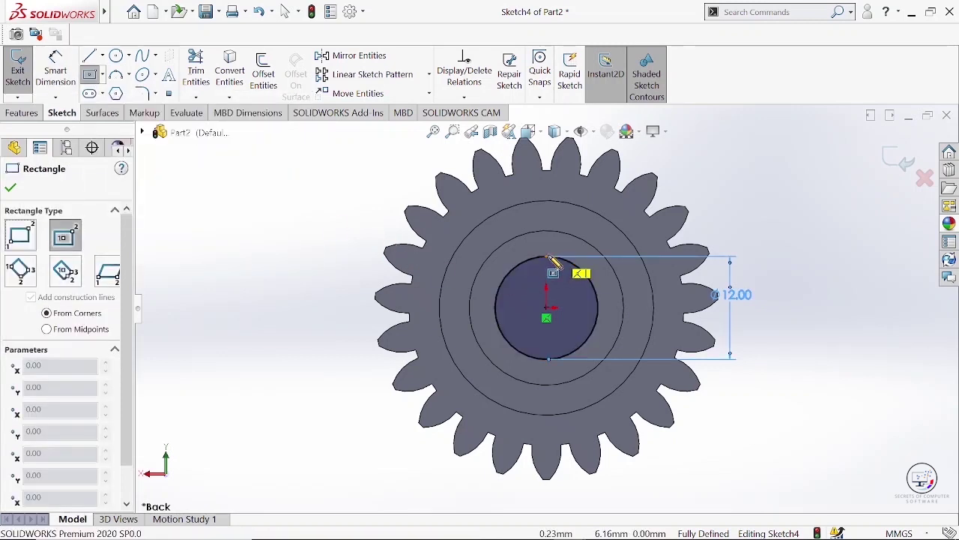
# Draw a centre rectangle at the top of the bore circle and set its width to 2.50 mm.
pyautogui.click(548, 257)
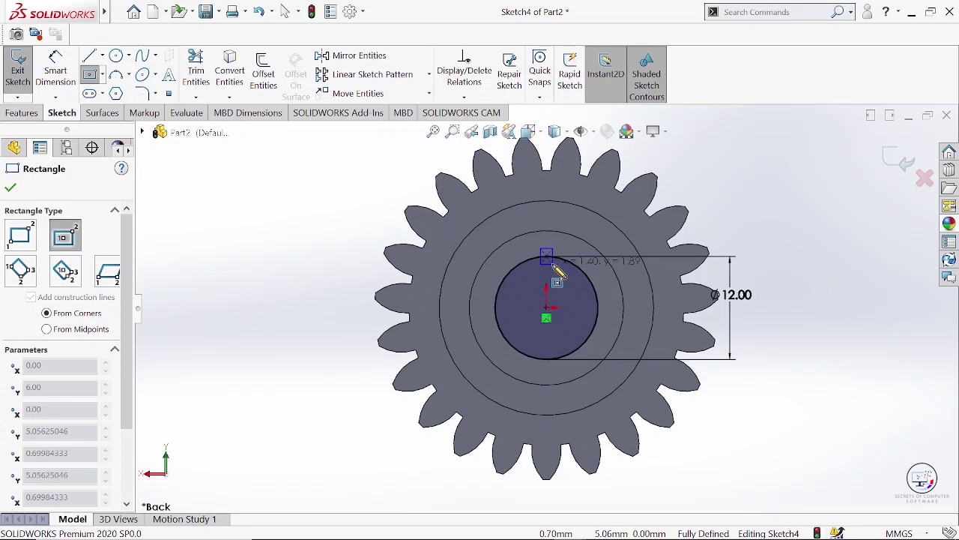
pyautogui.click(556, 268)
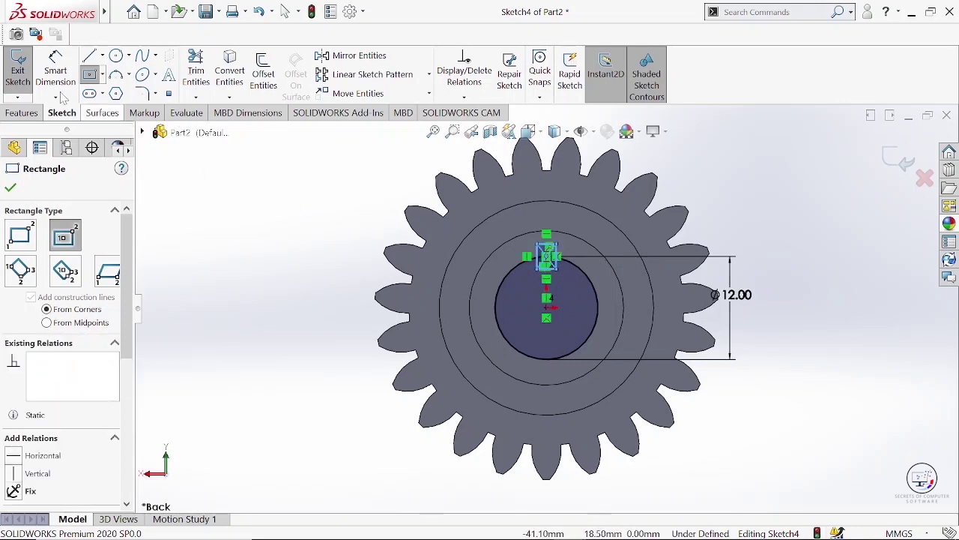
pyautogui.click(57, 73)
pyautogui.scroll(-5, 555, 285)
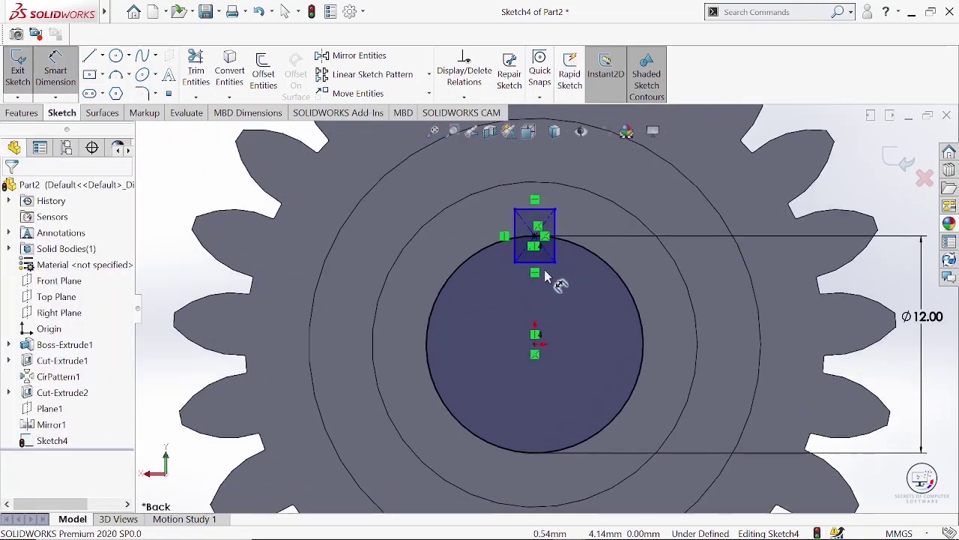
pyautogui.click(546, 279)
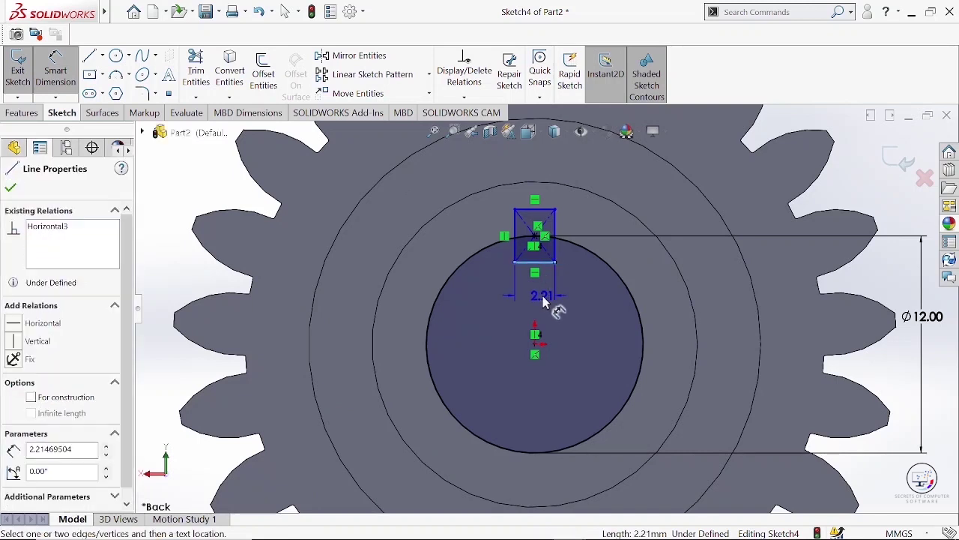
pyautogui.click(545, 300)
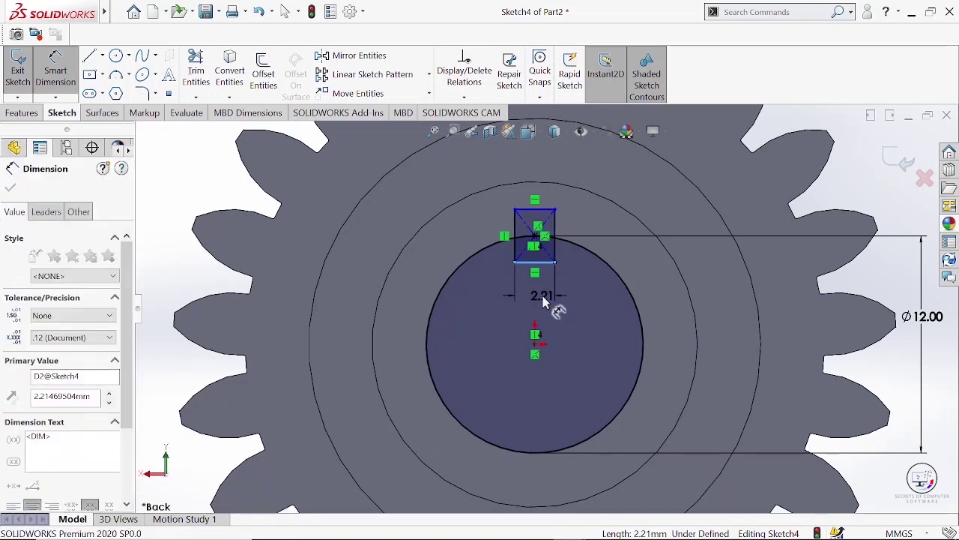
pyautogui.write('2')
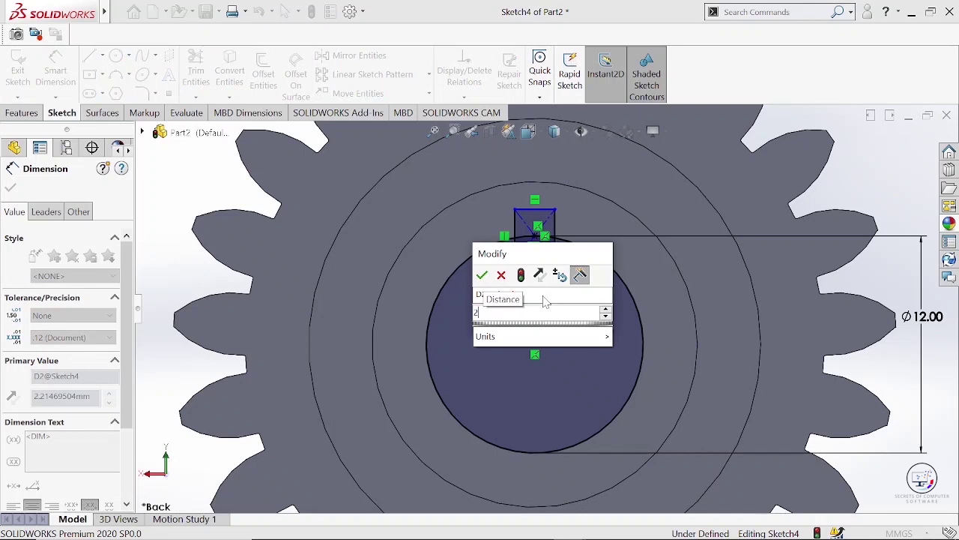
pyautogui.write('.5')
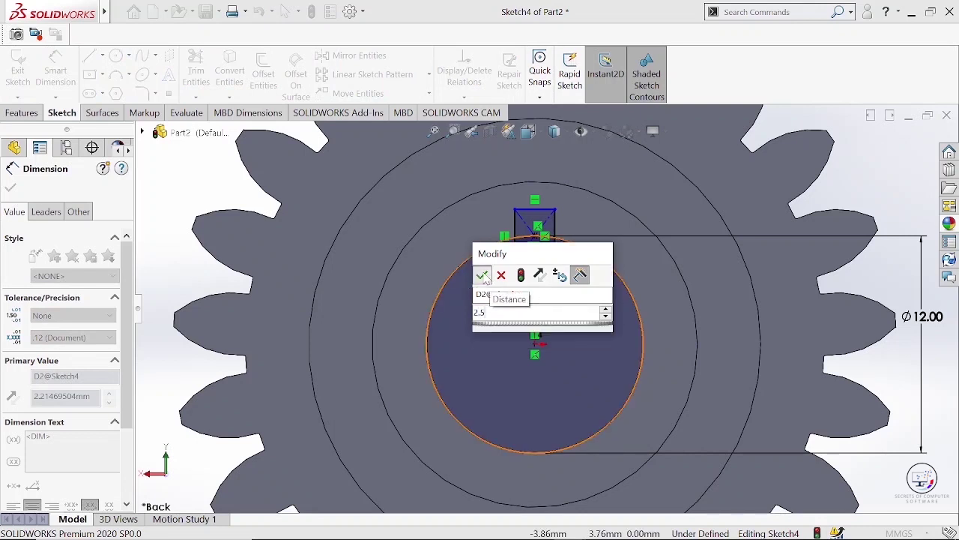
pyautogui.click(482, 275)
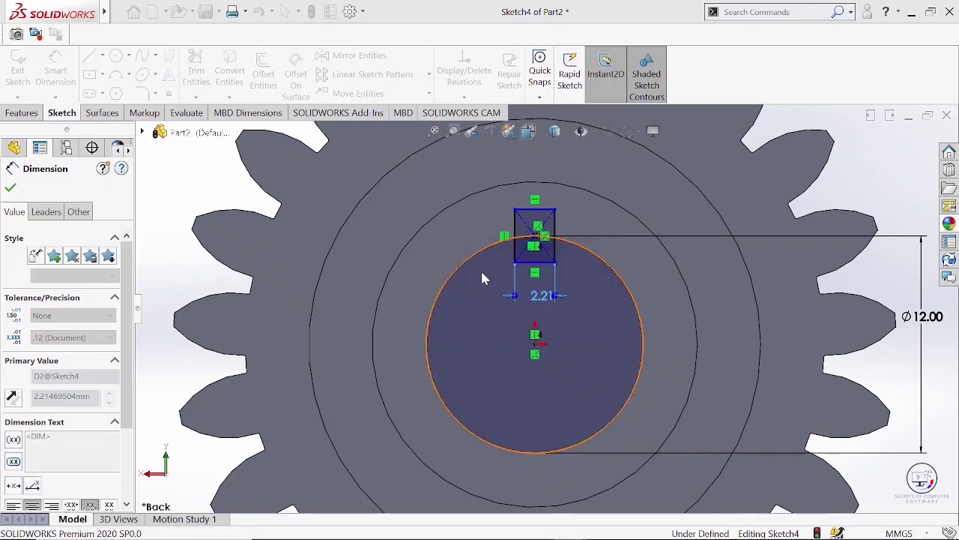
# Dimension the keyway rectangle's height to 3.00 mm.
pyautogui.click(559, 225)
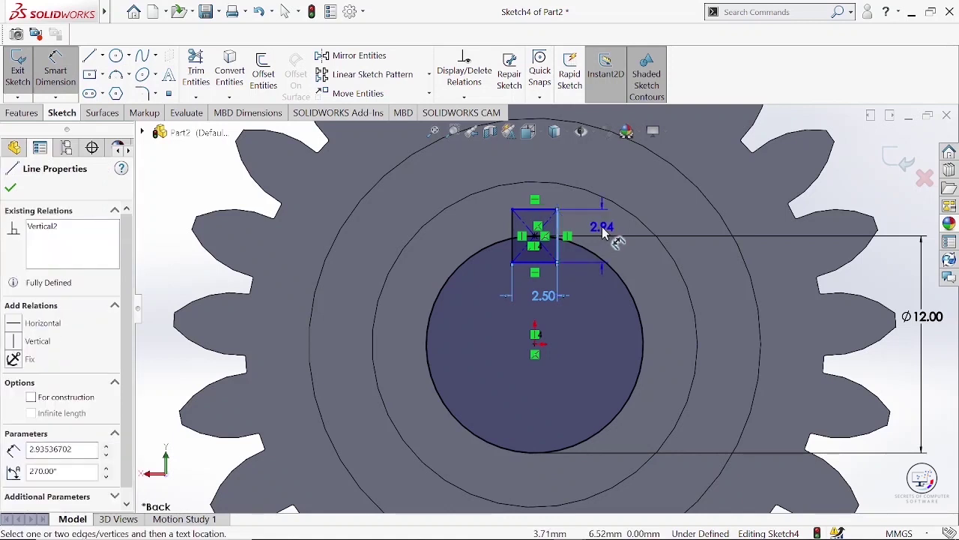
pyautogui.click(604, 232)
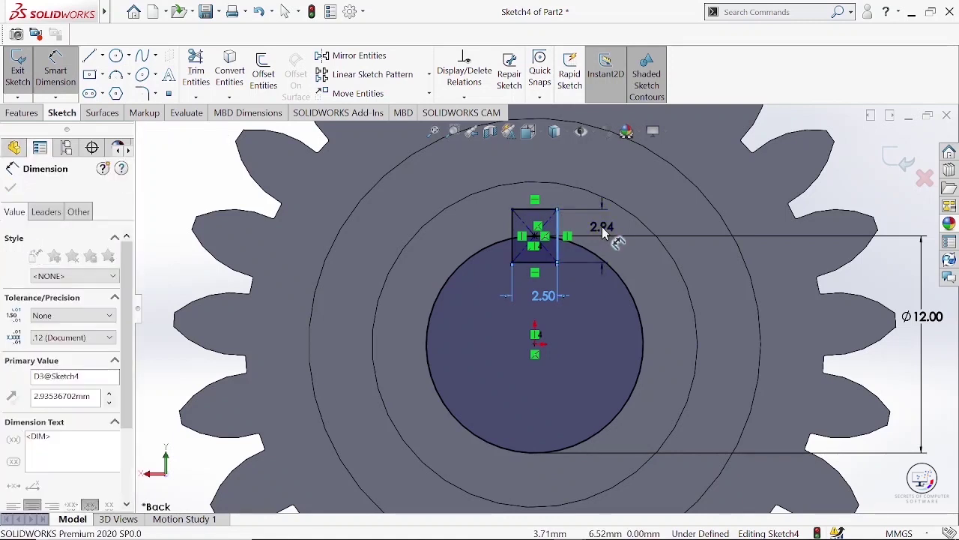
pyautogui.write('3')
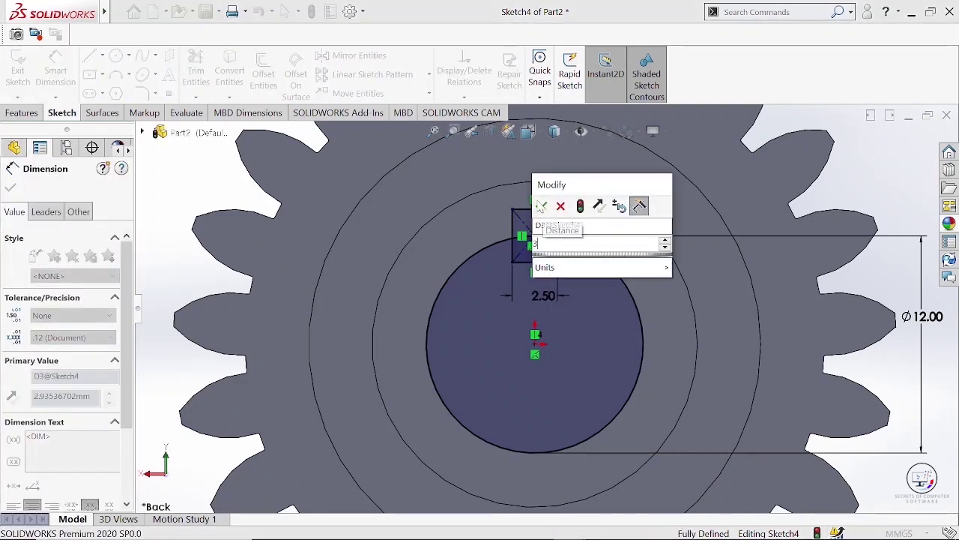
pyautogui.click(541, 206)
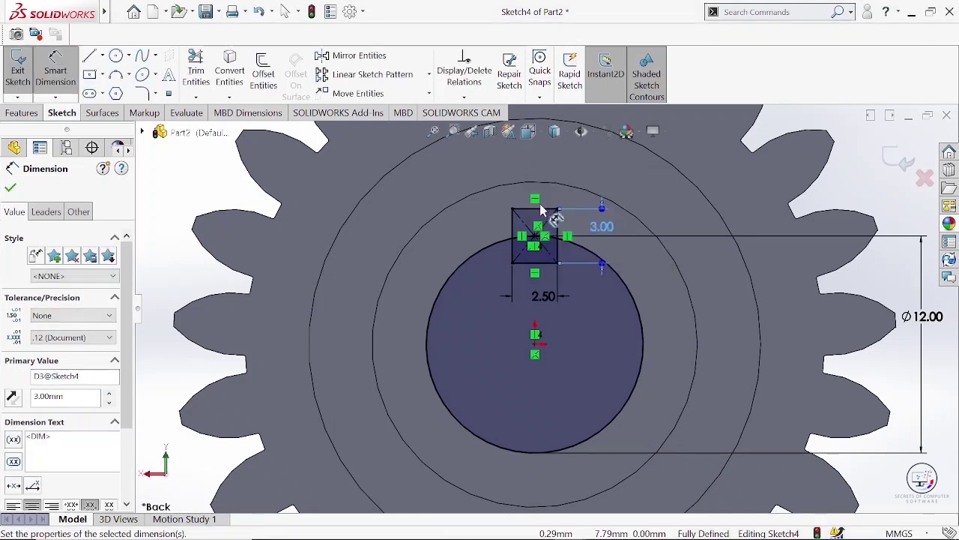
pyautogui.click(12, 189)
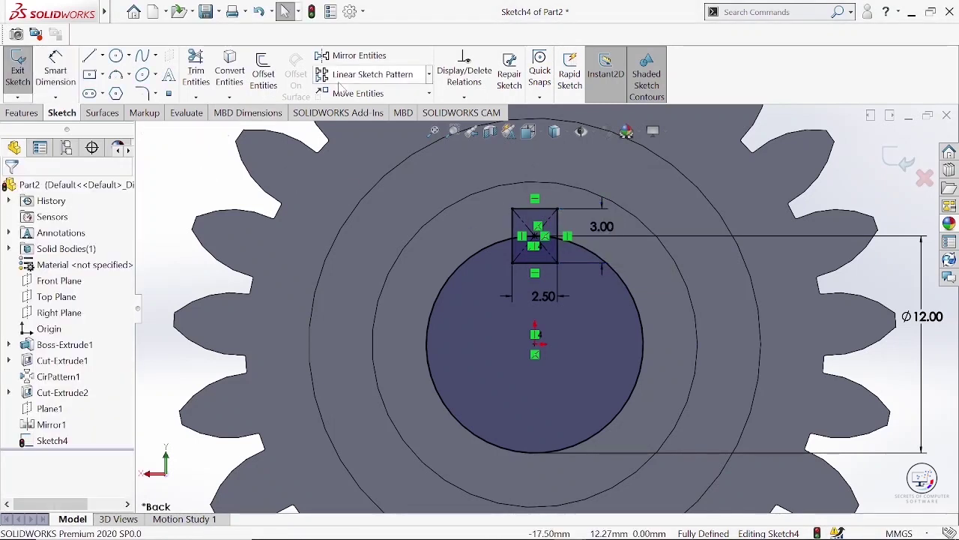
# Trim the rectangle's inner edges and the arc between the key sides into one keyed bore outline.
pyautogui.click(191, 66)
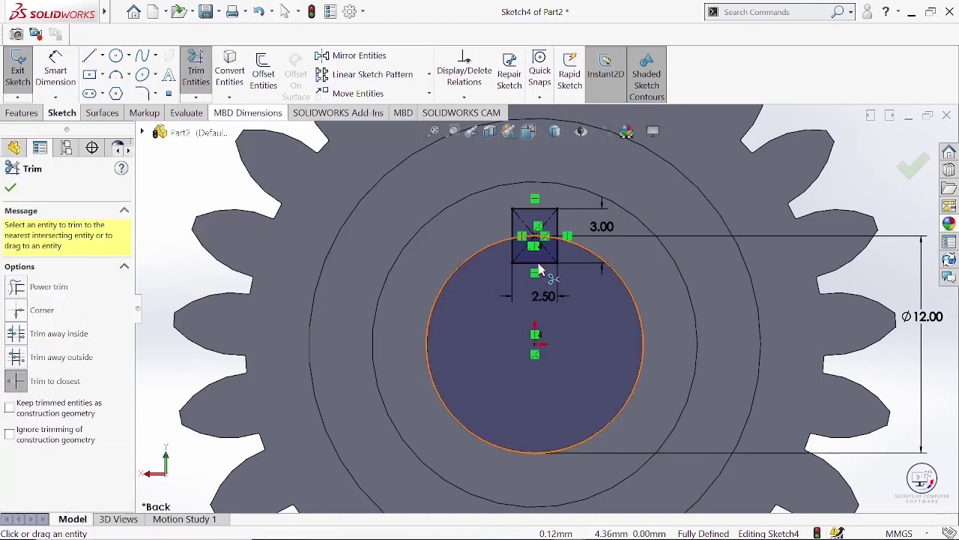
pyautogui.click(539, 264)
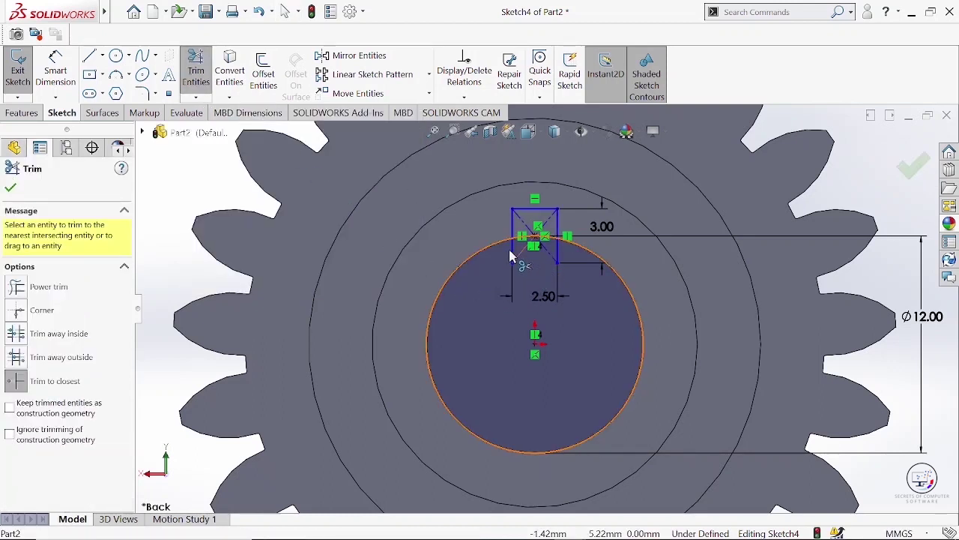
pyautogui.click(514, 257)
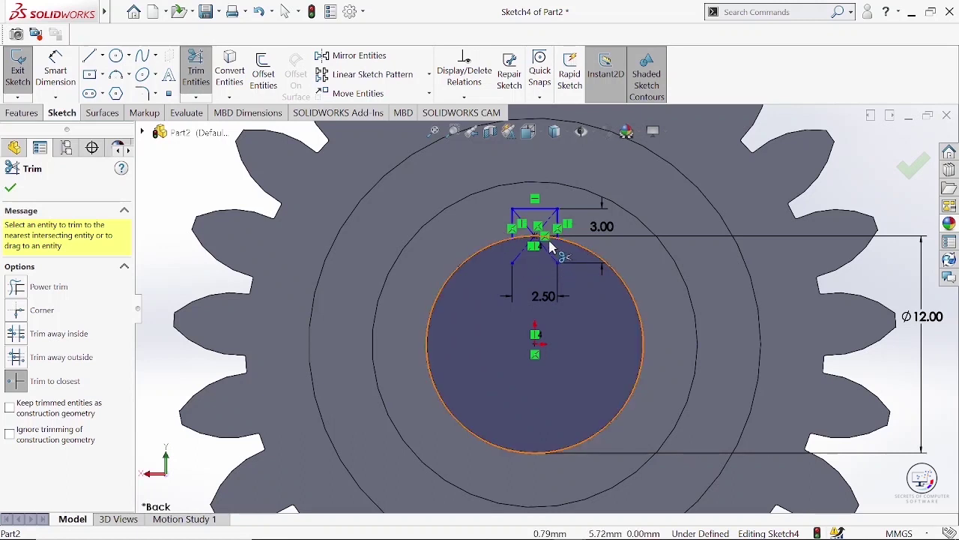
pyautogui.click(538, 239)
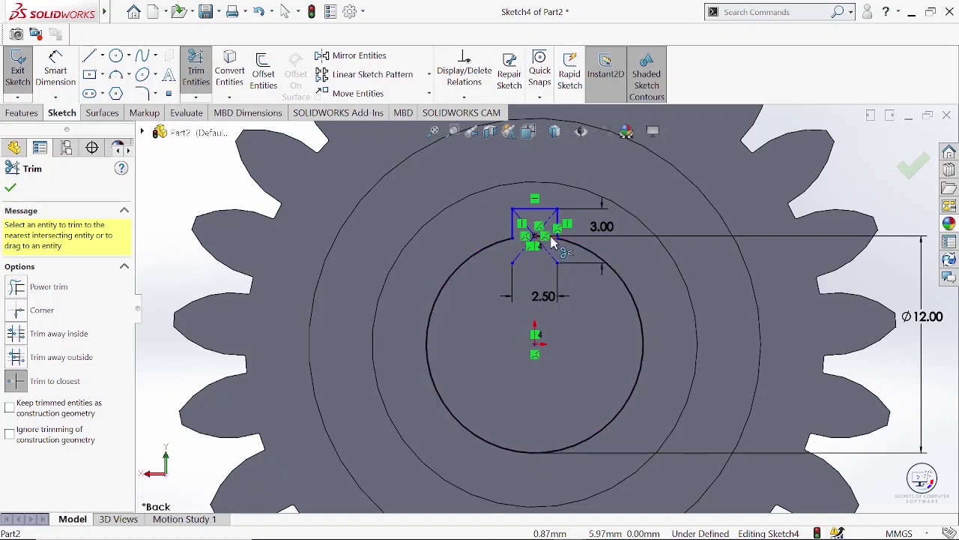
pyautogui.click(551, 241)
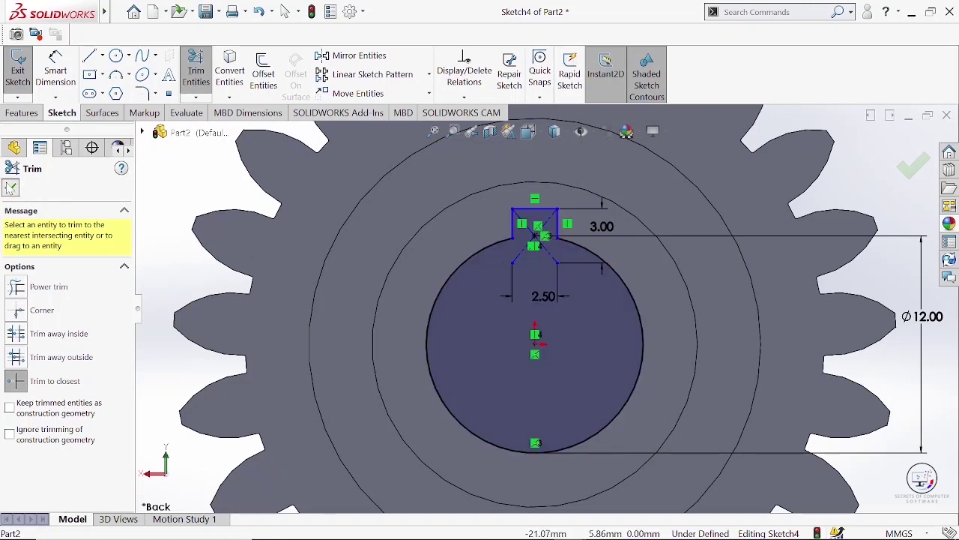
pyautogui.press('Escape')
pyautogui.click(20, 113)
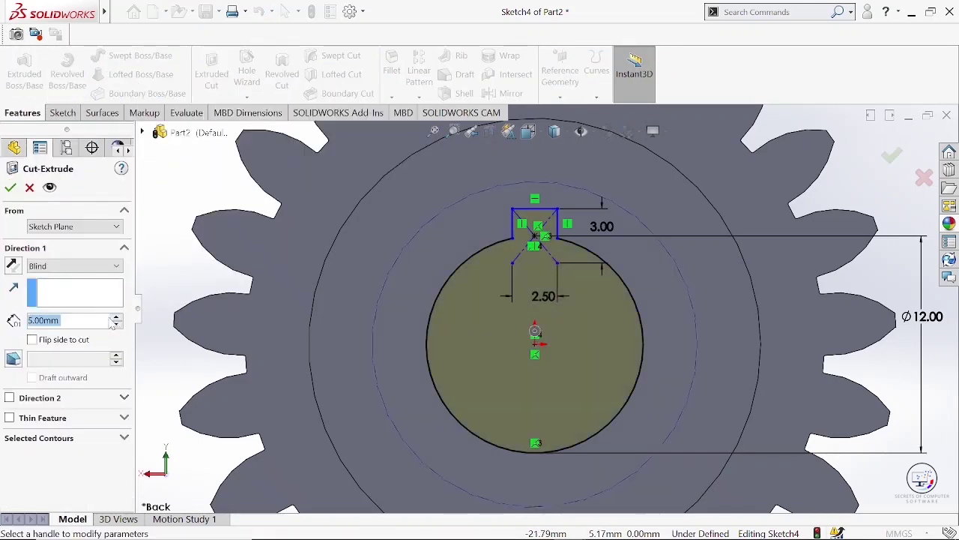
# Cut the keyed bore outline Through All to create Cut-Extrude3.
pyautogui.click(115, 268)
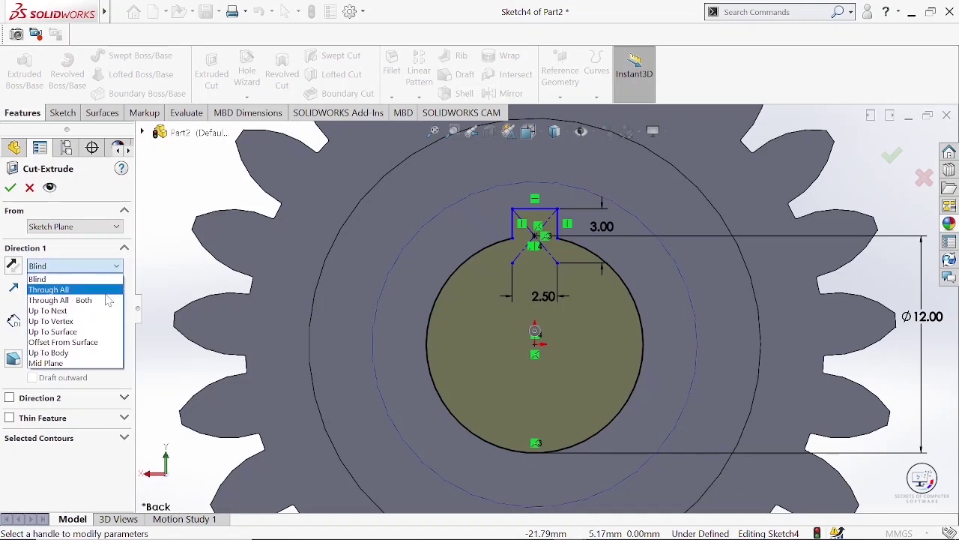
pyautogui.click(105, 292)
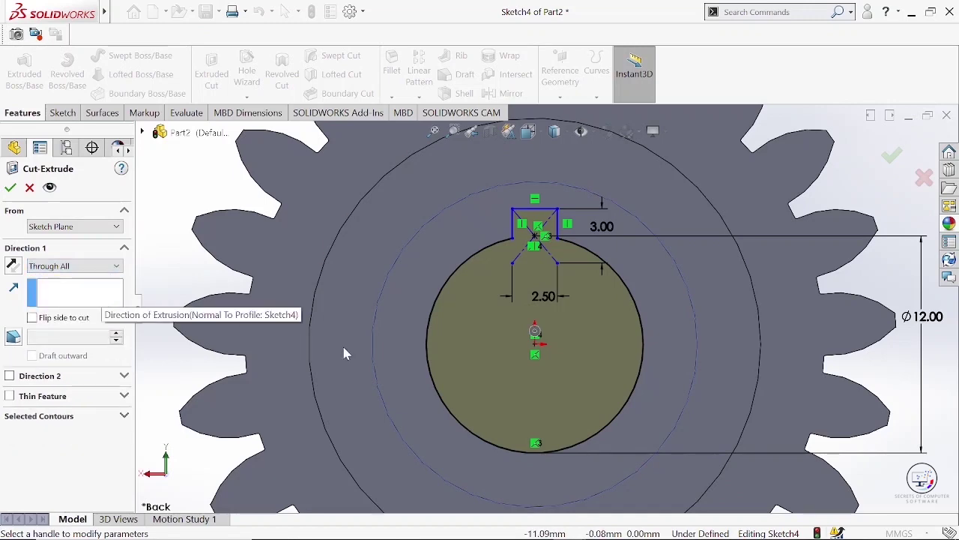
pyautogui.moveTo(344, 353); pyautogui.dragTo(84, 238, button='middle')
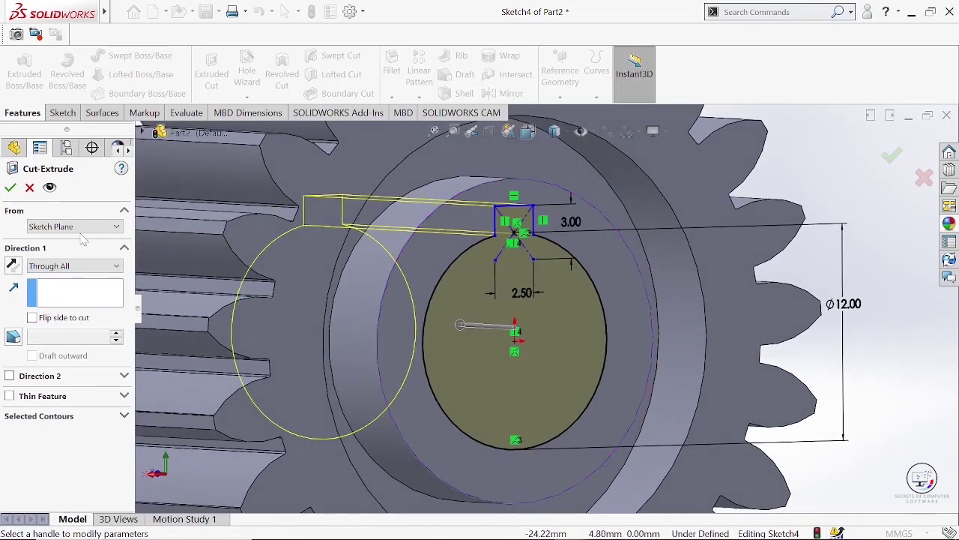
pyautogui.click(11, 188)
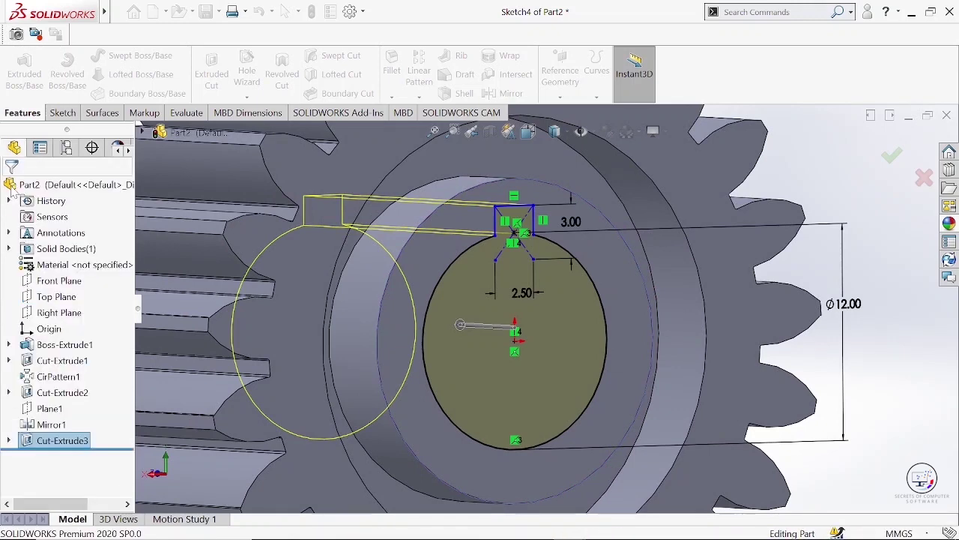
# Zoom to fit the whole gear and orbit it to an oblique view.
pyautogui.press('Escape')
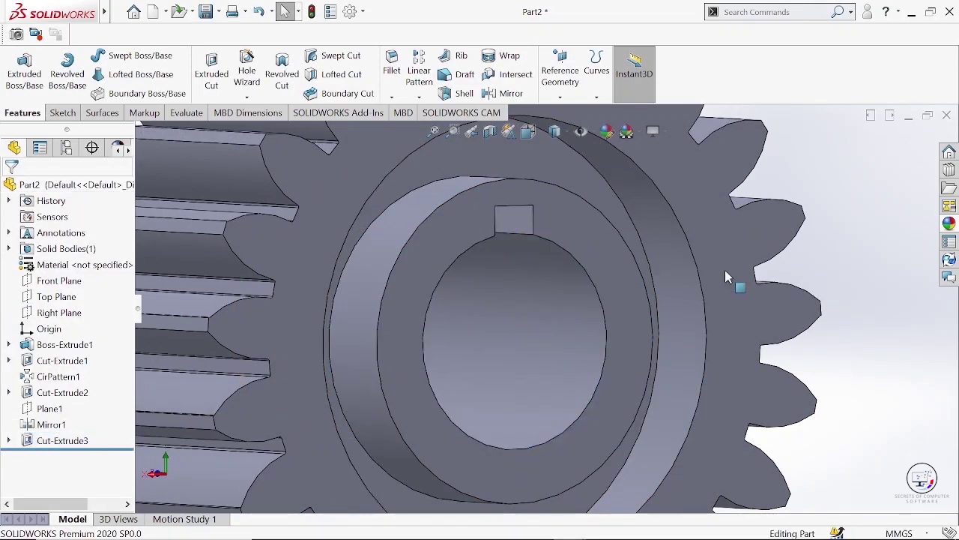
pyautogui.press('f')
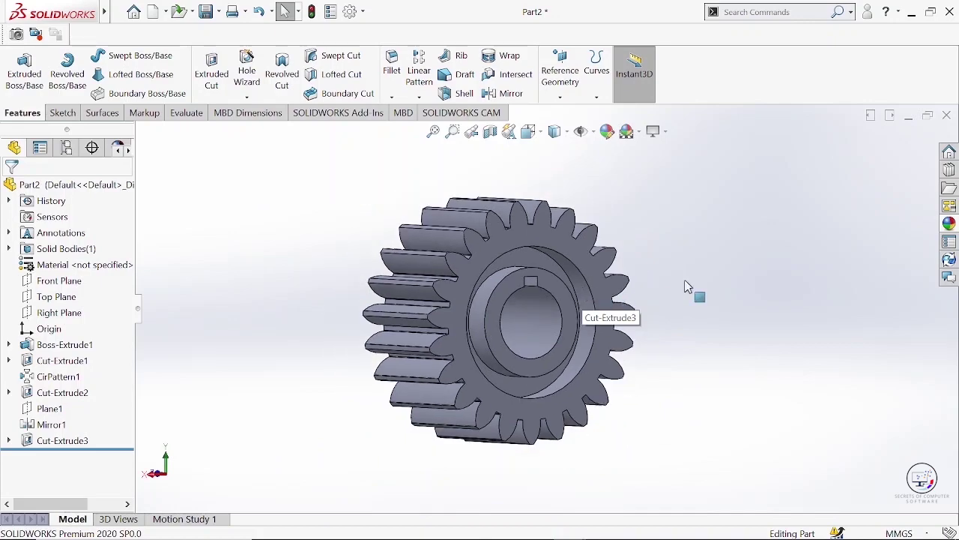
pyautogui.moveTo(697, 290)
pyautogui.mouseDown(button='middle')
pyautogui.moveTo(619, 322)
pyautogui.moveTo(460, 316)
pyautogui.moveTo(428, 357)
pyautogui.moveTo(587, 153)
pyautogui.mouseUp(button='middle')
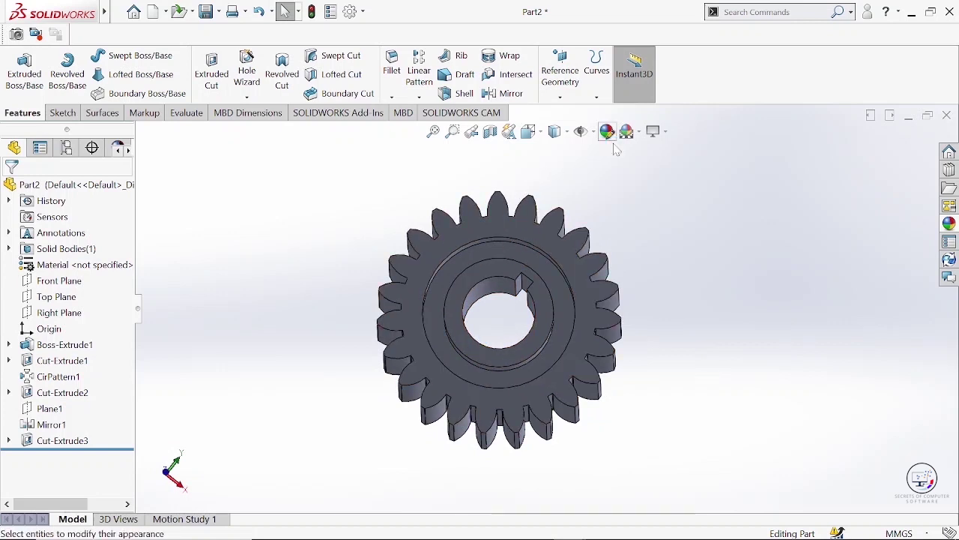
# Apply the brushed steel appearance from Metal > Steel to the gear part.
pyautogui.click(609, 135)
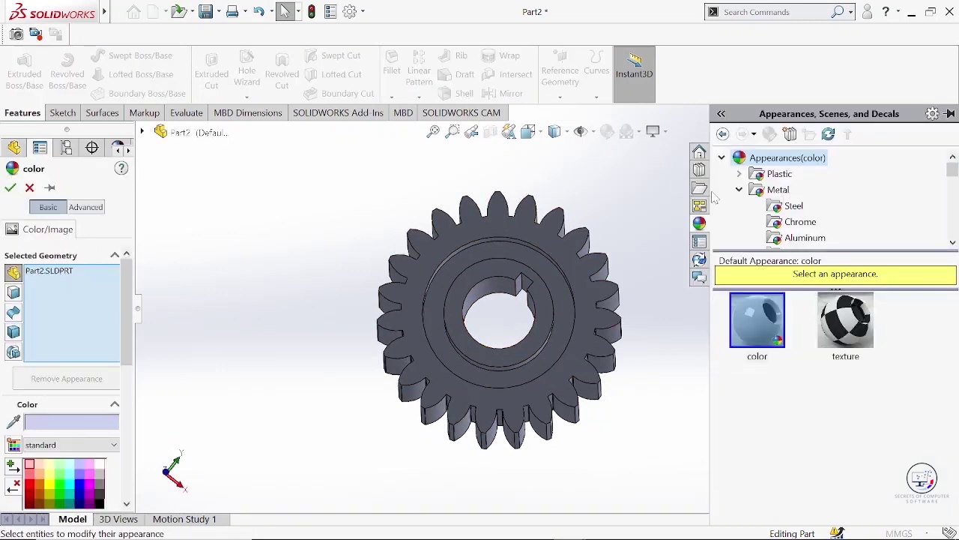
pyautogui.click(791, 212)
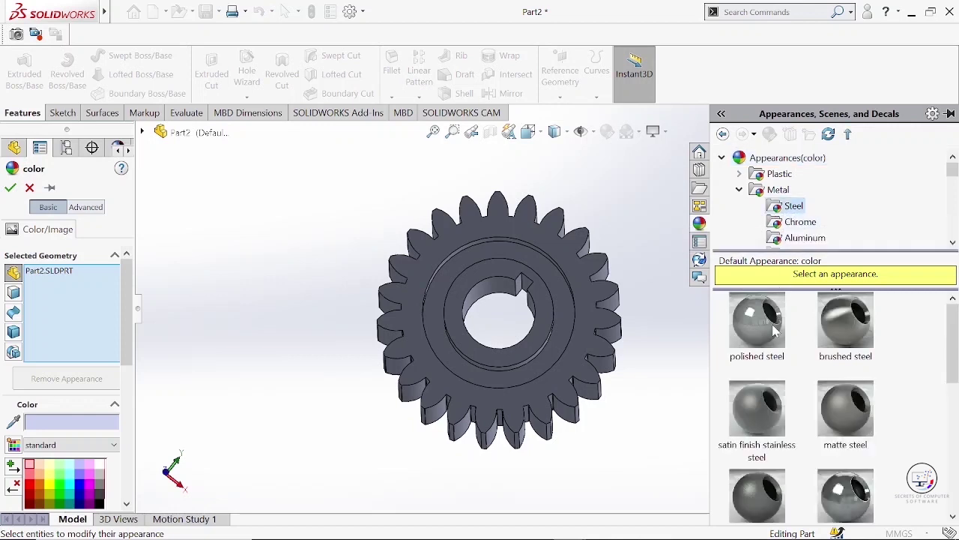
pyautogui.moveTo(845, 321)
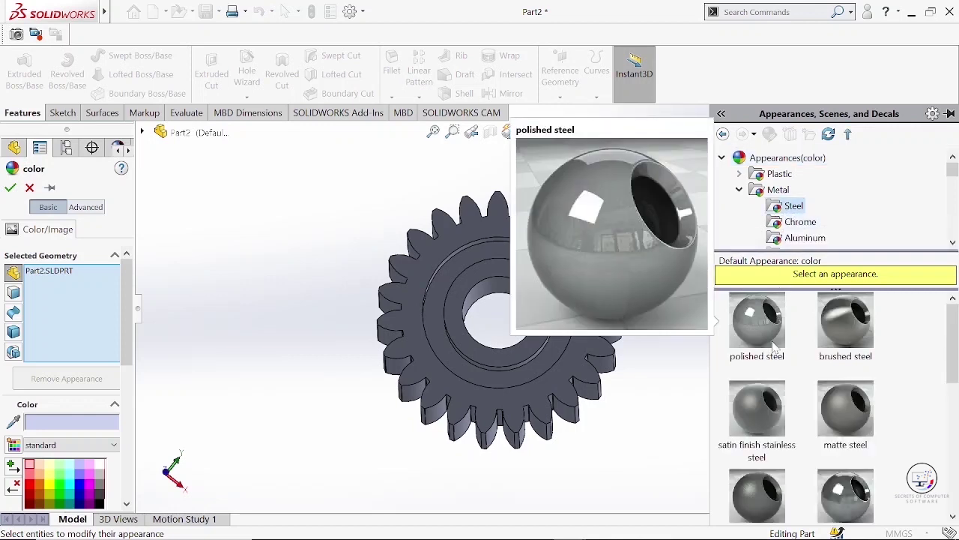
pyautogui.click(822, 345)
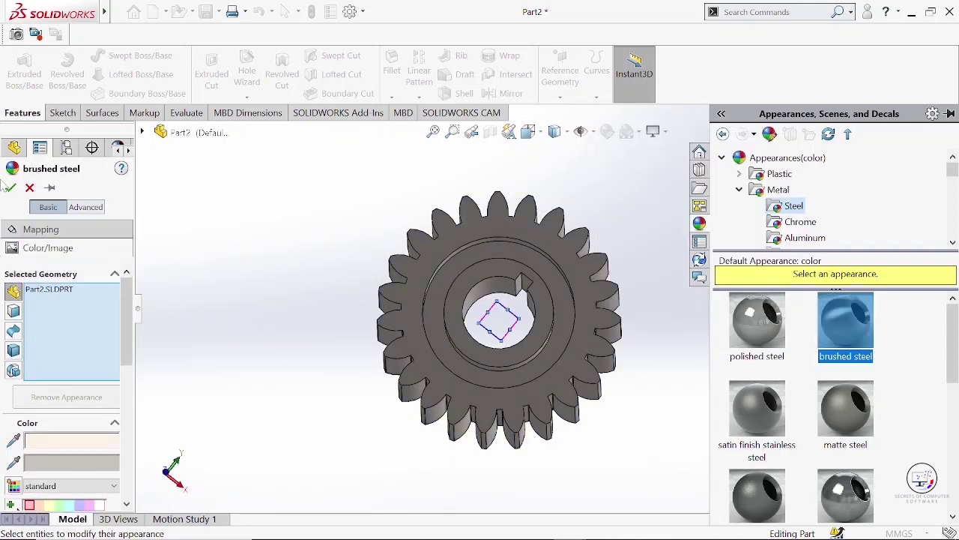
pyautogui.click(9, 188)
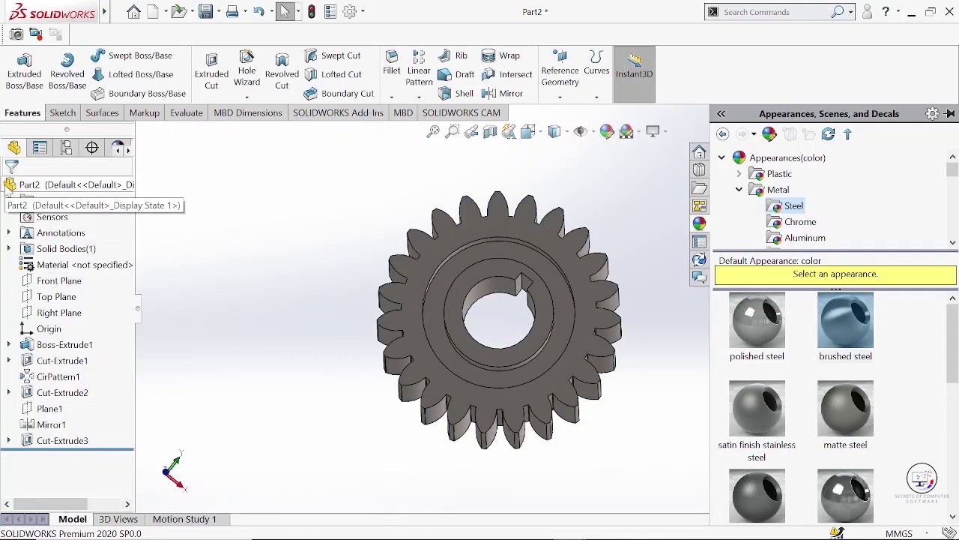
pyautogui.click(649, 218)
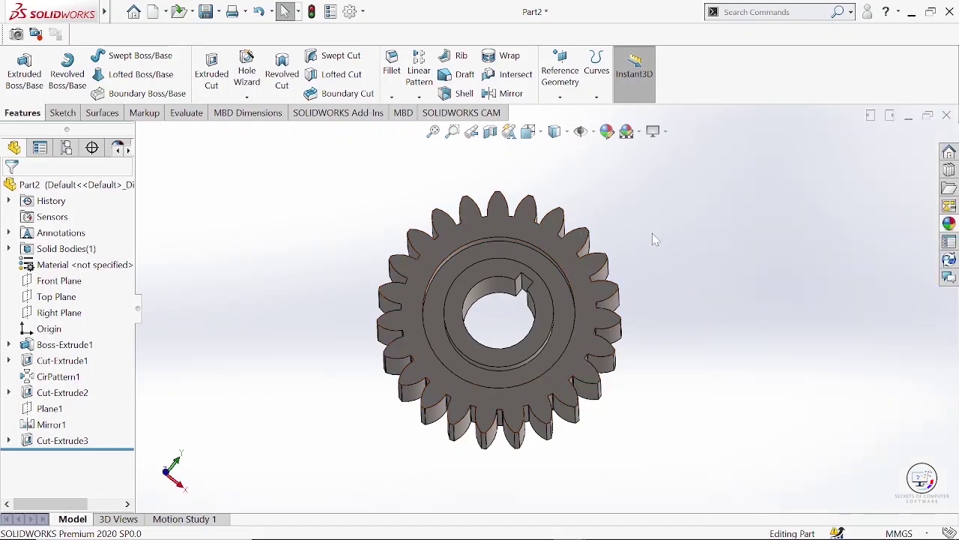